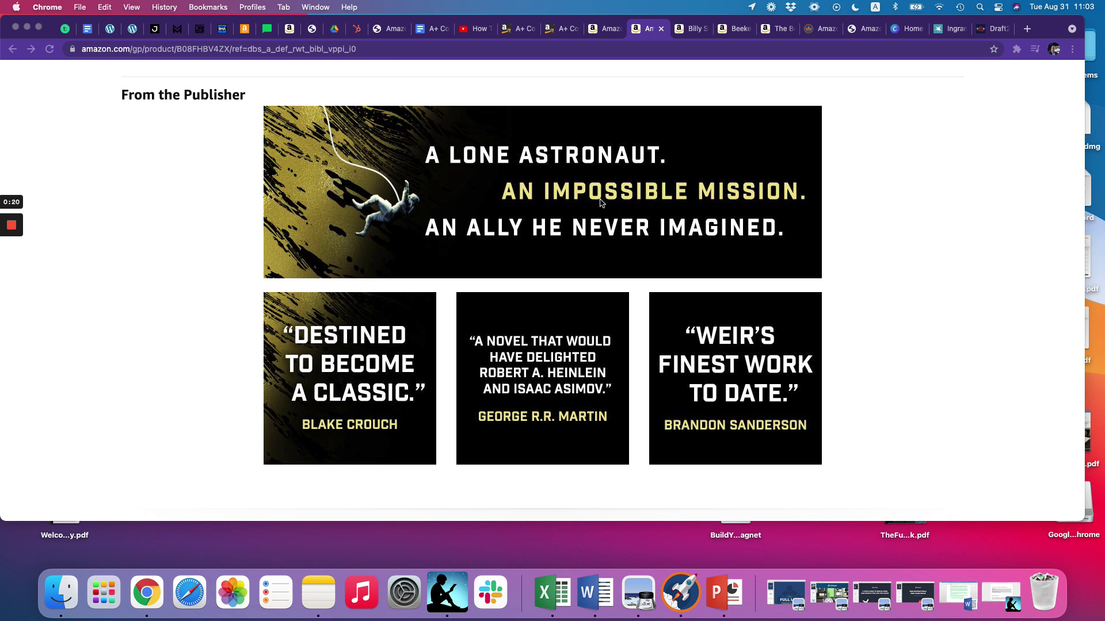
Step: Review the Project Hail Mary book page and examine the banner and quote images in its From the Publisher section
scroll(572, 204, "up", 1)
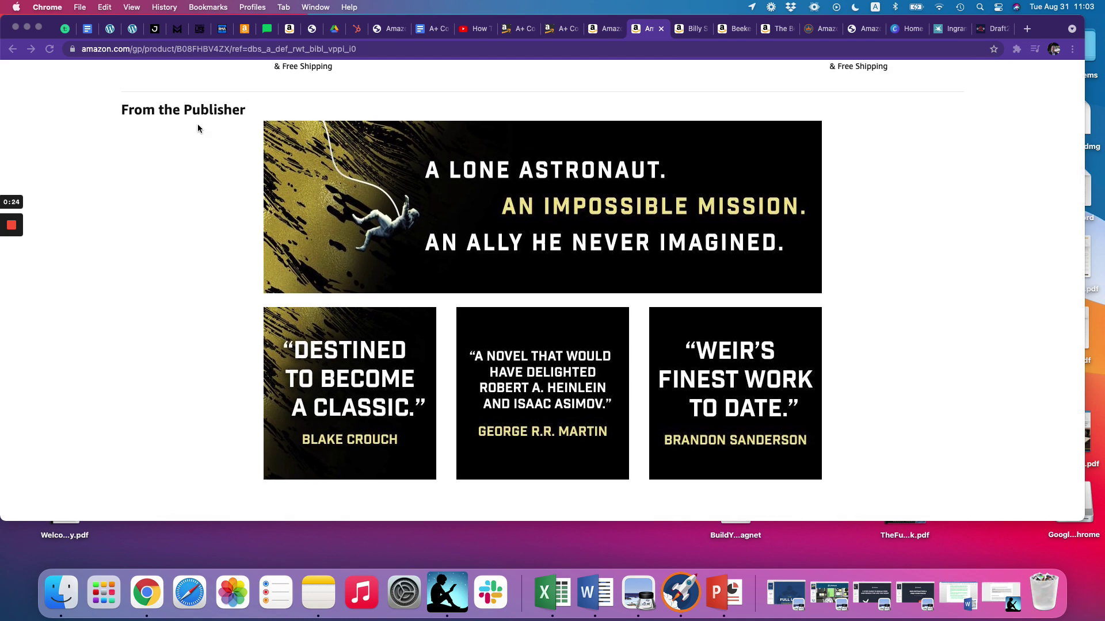
scroll(171, 113, "up", 10)
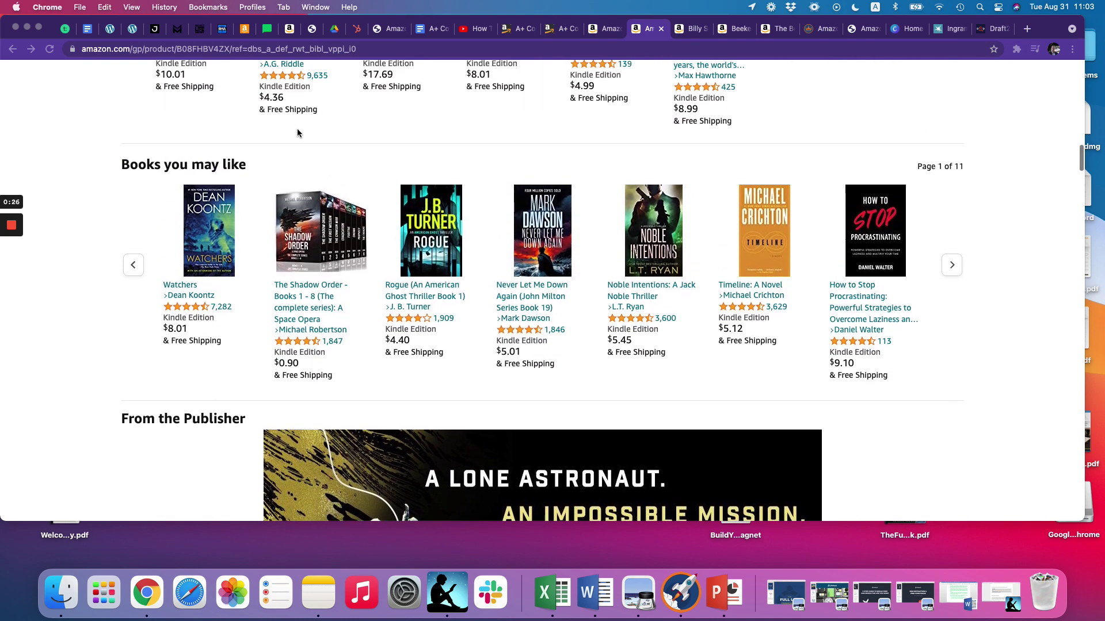
scroll(322, 136, "up", 15)
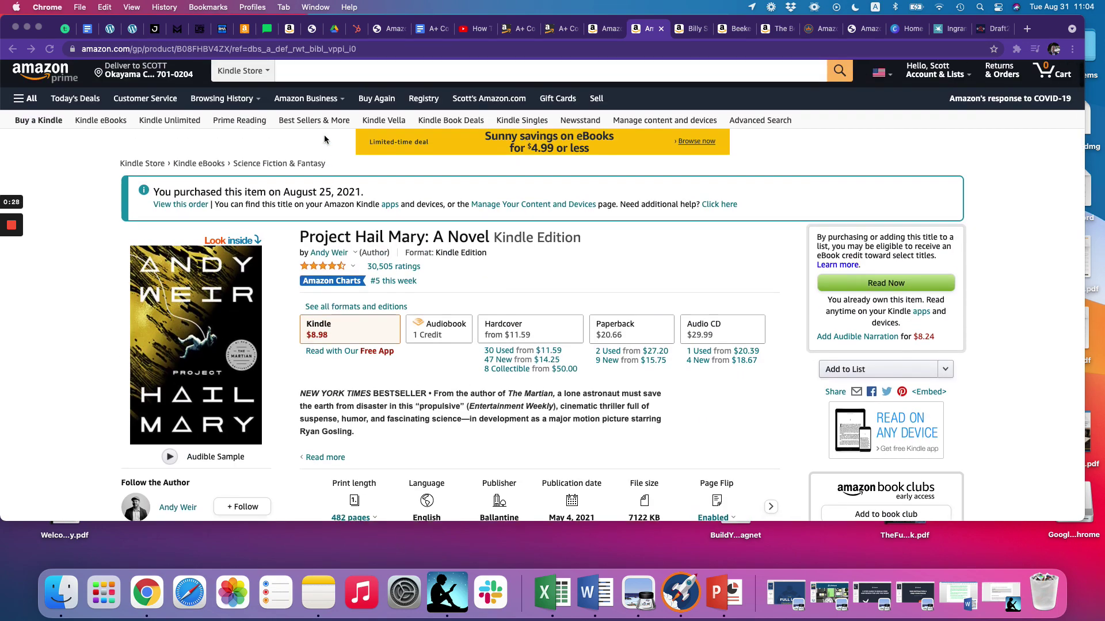
scroll(325, 139, "down", 8)
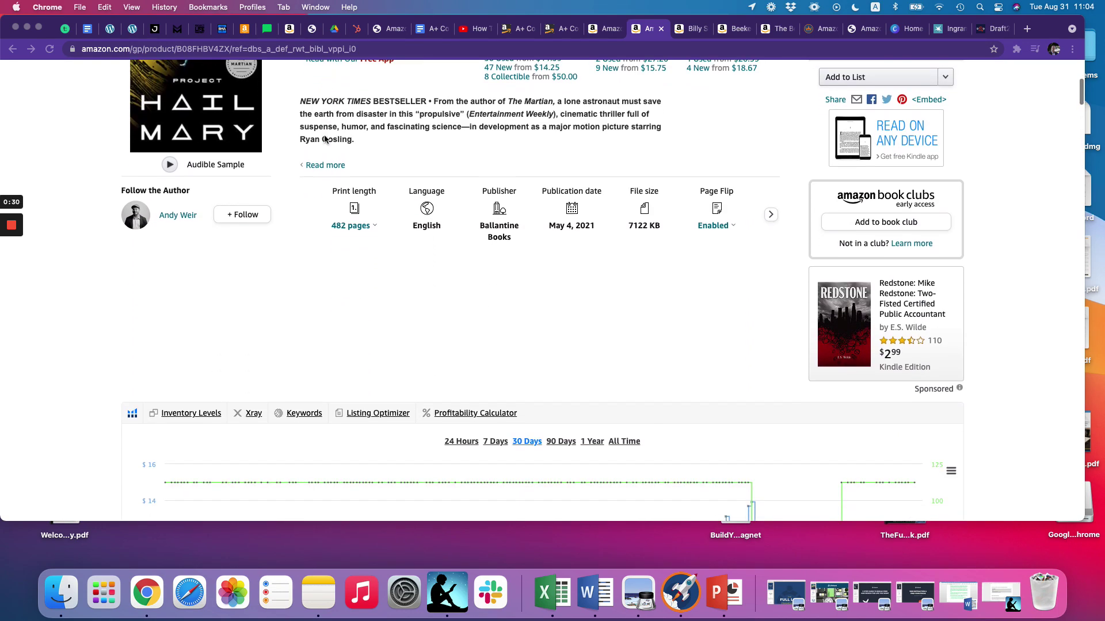
scroll(325, 139, "down", 18)
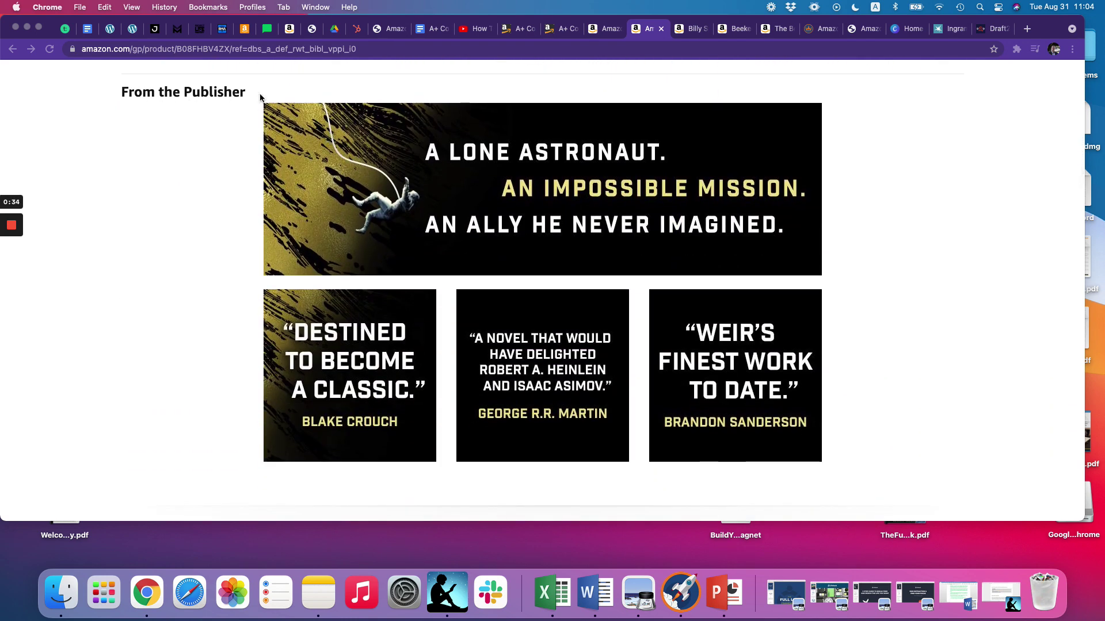
scroll(523, 128, "up", 1)
scroll(523, 127, "down", 2)
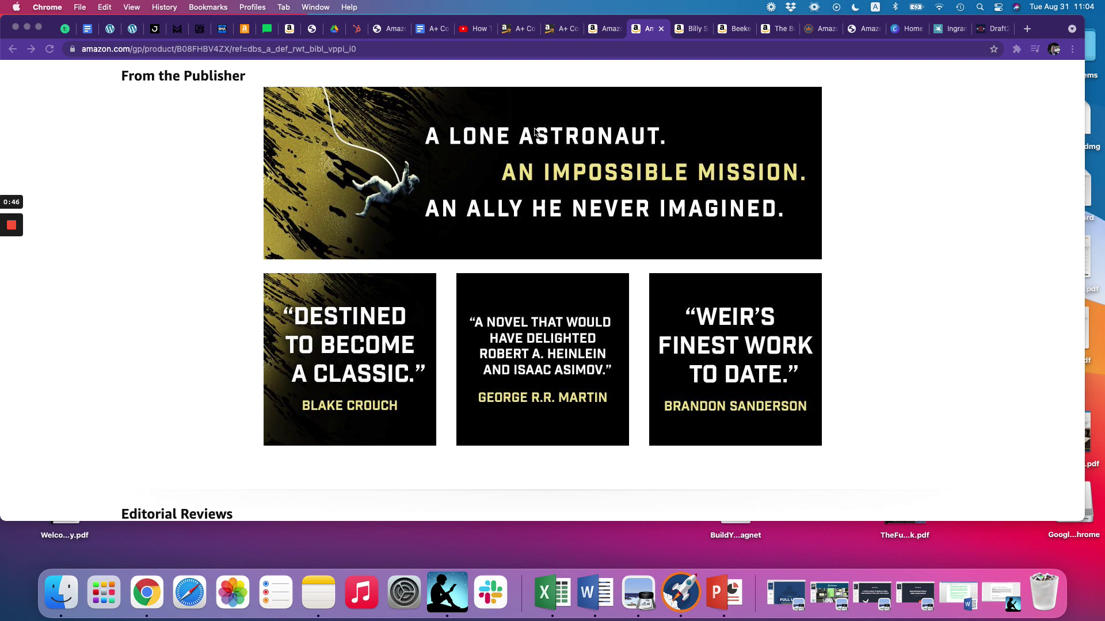
scroll(506, 138, "up", 2)
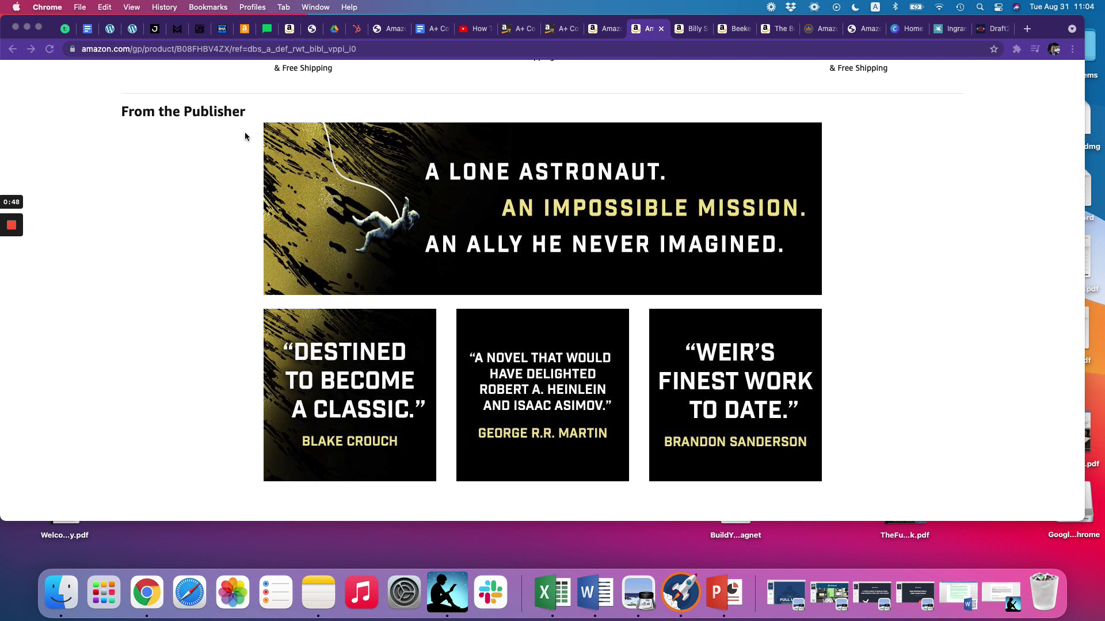
scroll(244, 133, "down", 1)
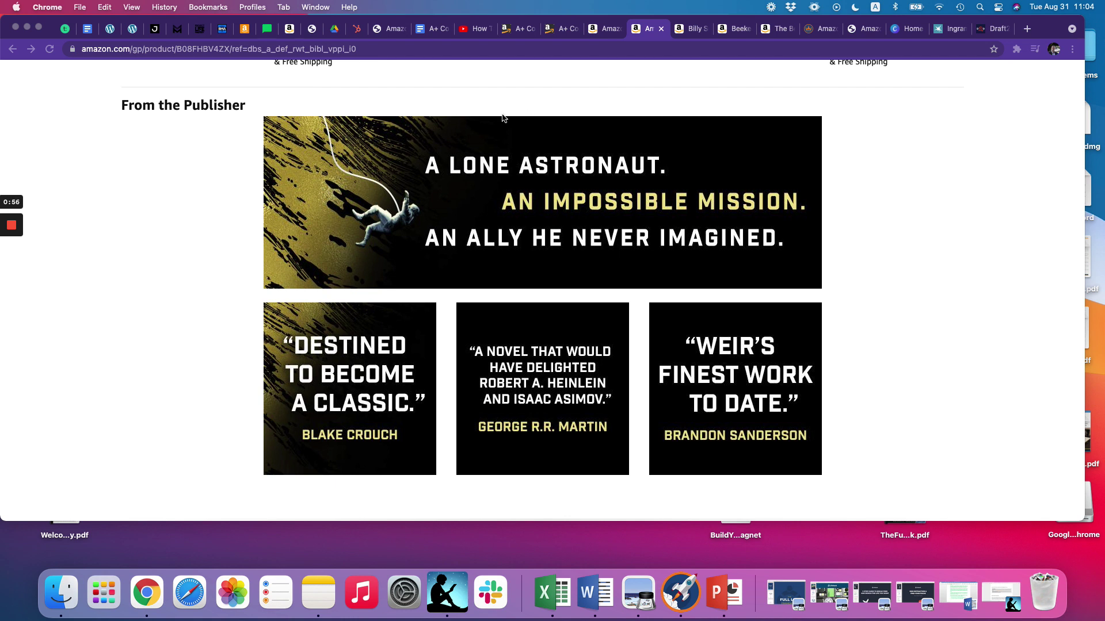
scroll(499, 117, "down", 1)
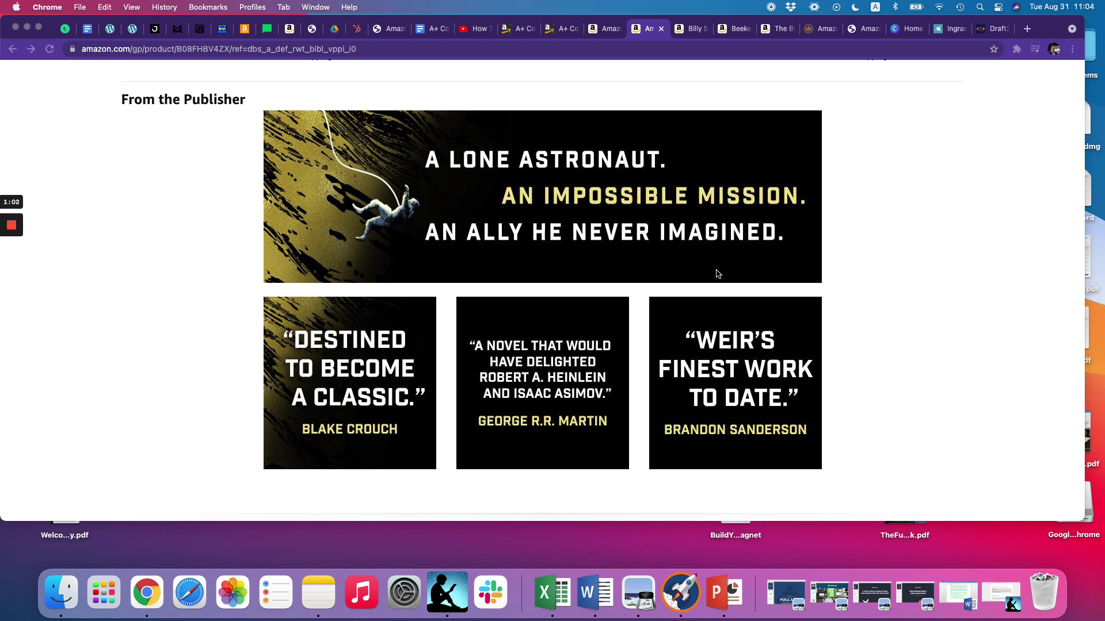
scroll(714, 267, "down", 2)
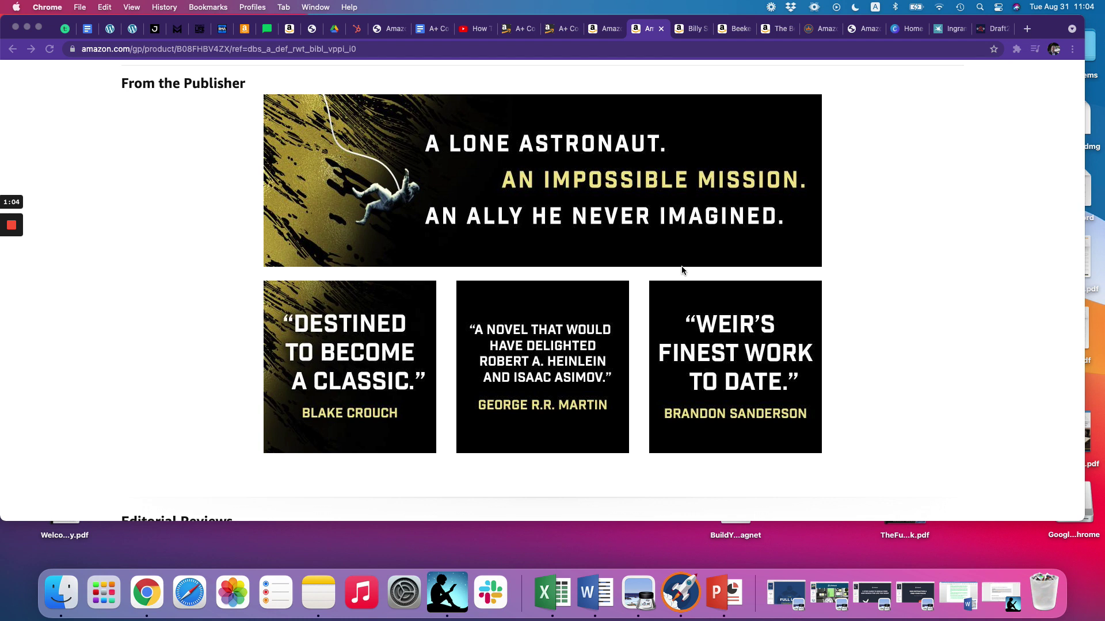
scroll(683, 269, "up", 1)
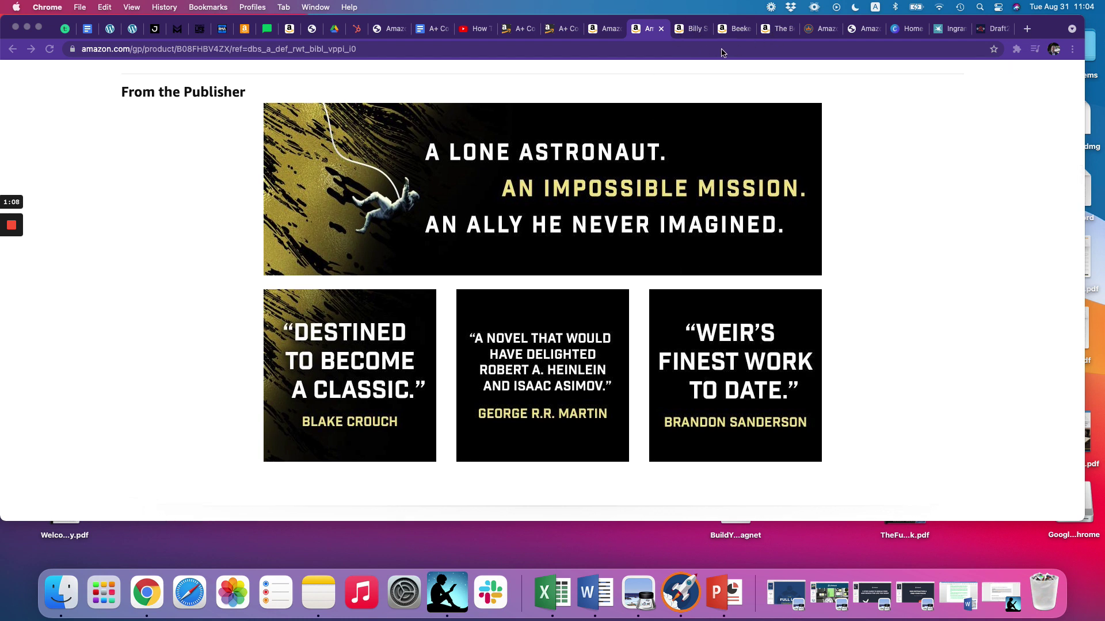
Step: Open the Billy Summers book page and examine the main banner and three quote images in its From the Publisher section
left_click(697, 29)
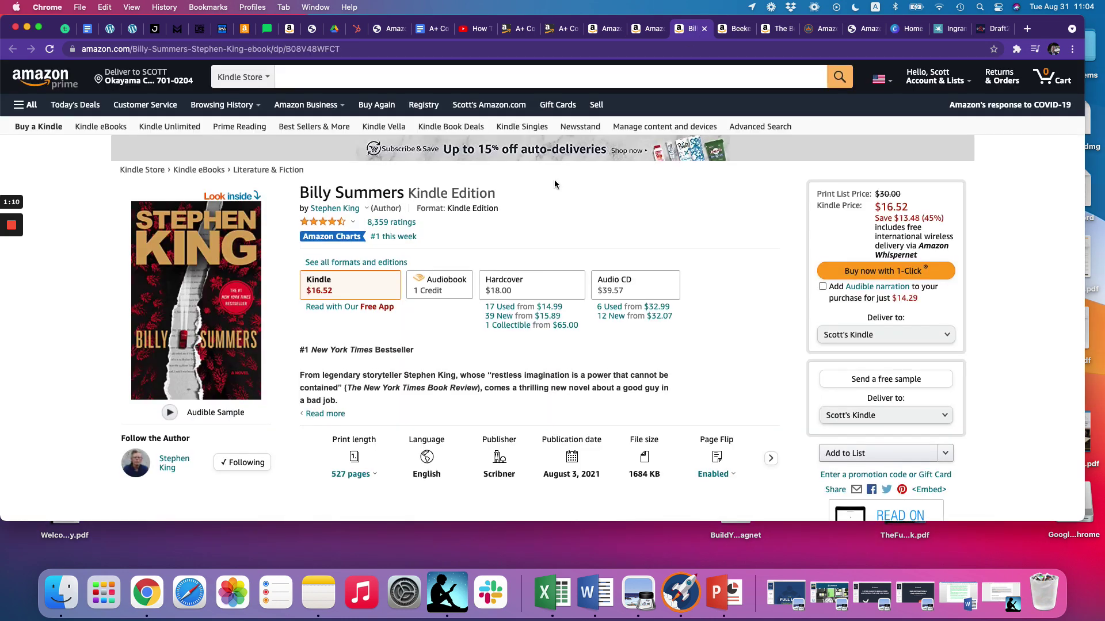
scroll(554, 180, "down", 10)
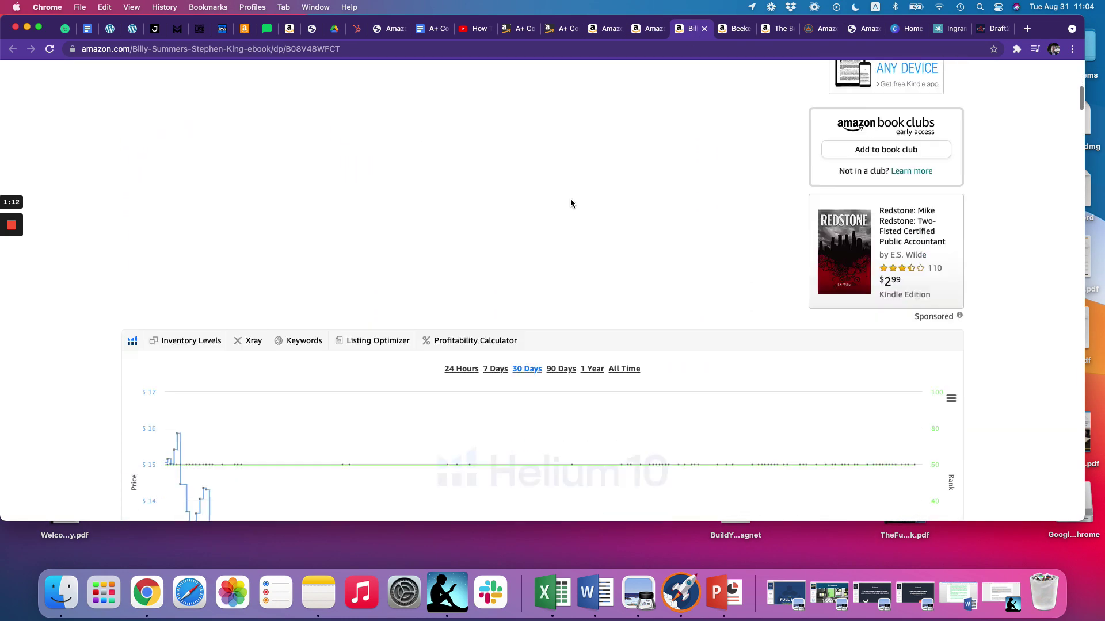
scroll(571, 203, "down", 15)
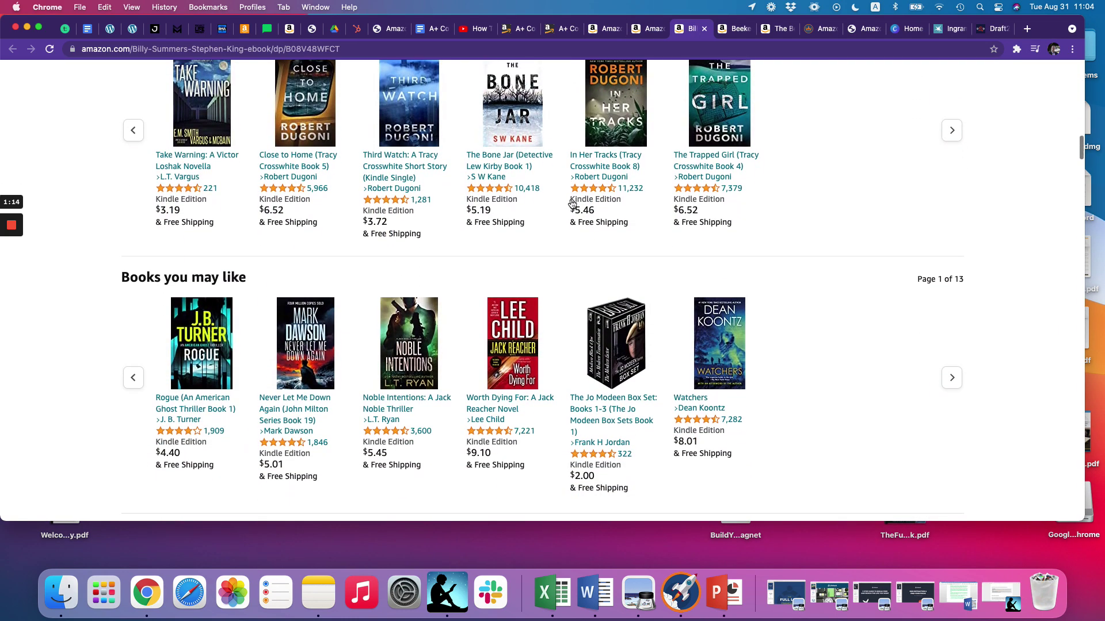
scroll(571, 203, "down", 8)
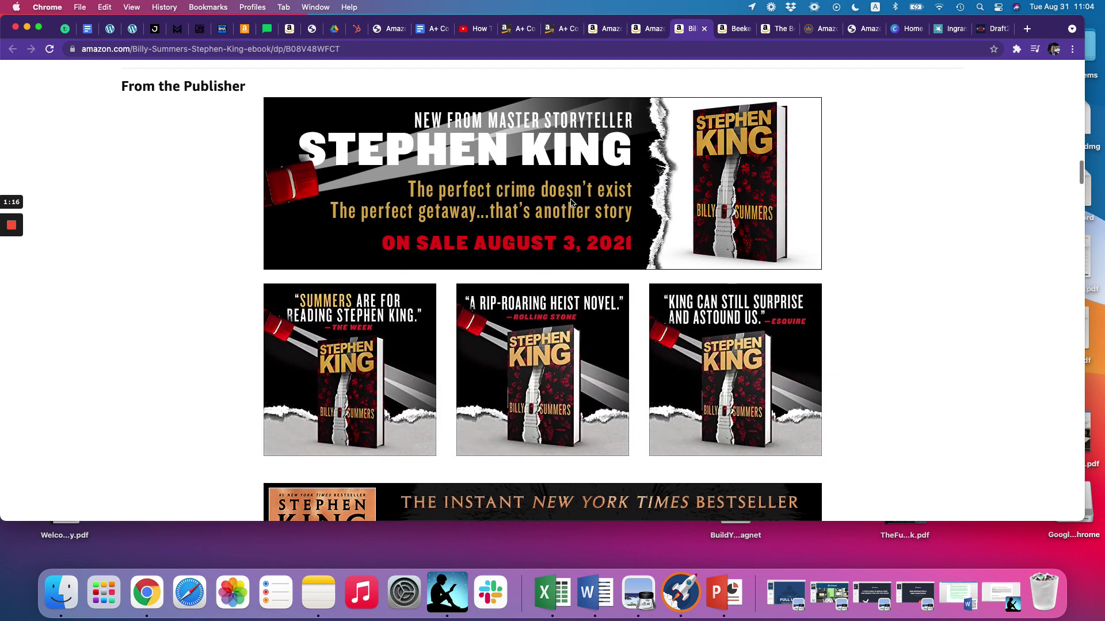
scroll(571, 202, "down", 1)
scroll(572, 203, "down", 2)
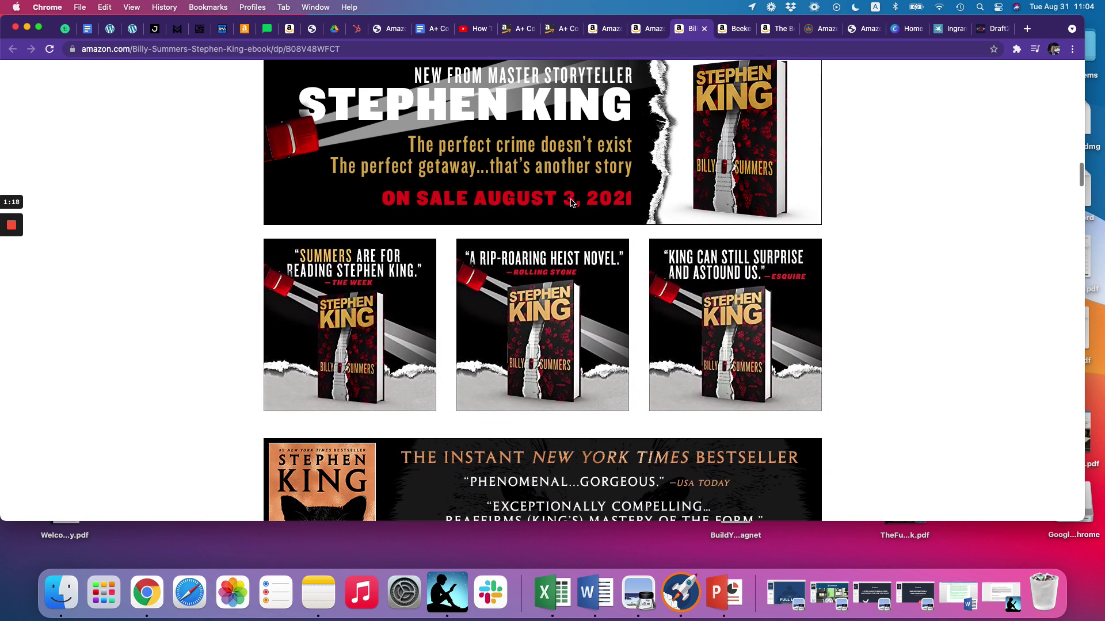
scroll(572, 203, "up", 3)
scroll(571, 203, "up", 2)
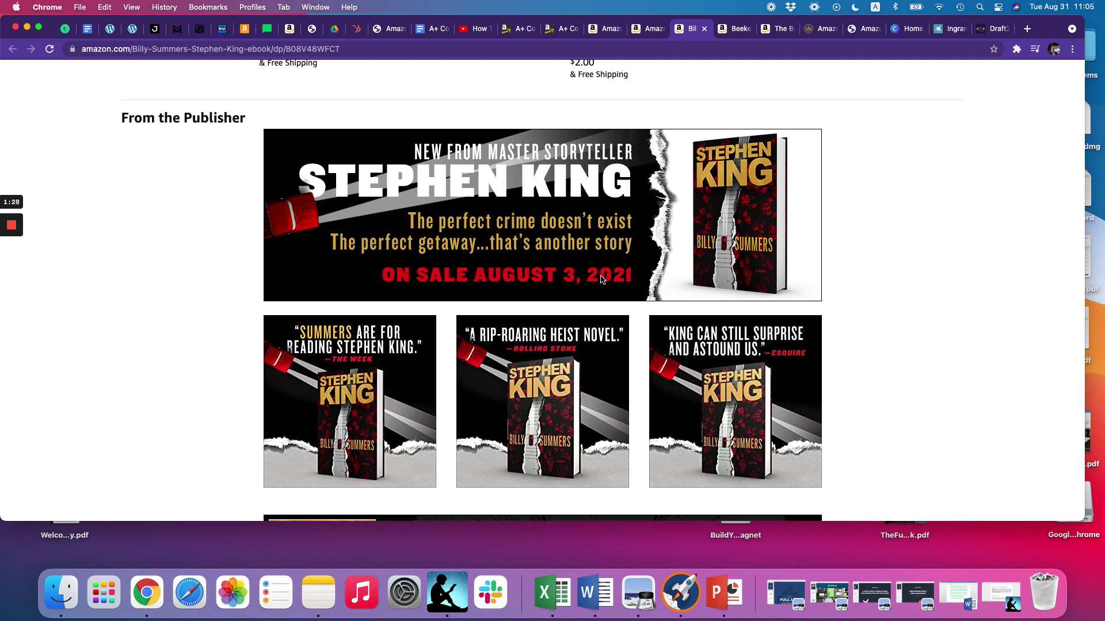
scroll(595, 281, "down", 1)
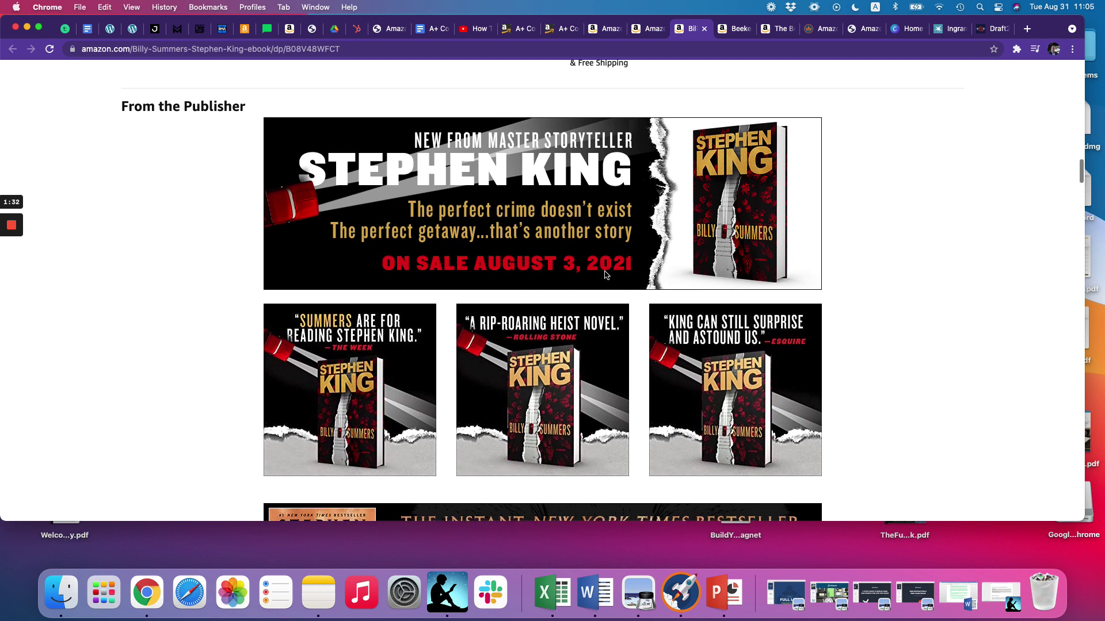
Step: Examine the If It Bleeds banner beneath the quote images in the Billy Summers publisher section
scroll(607, 275, "down", 3)
scroll(608, 275, "down", 4)
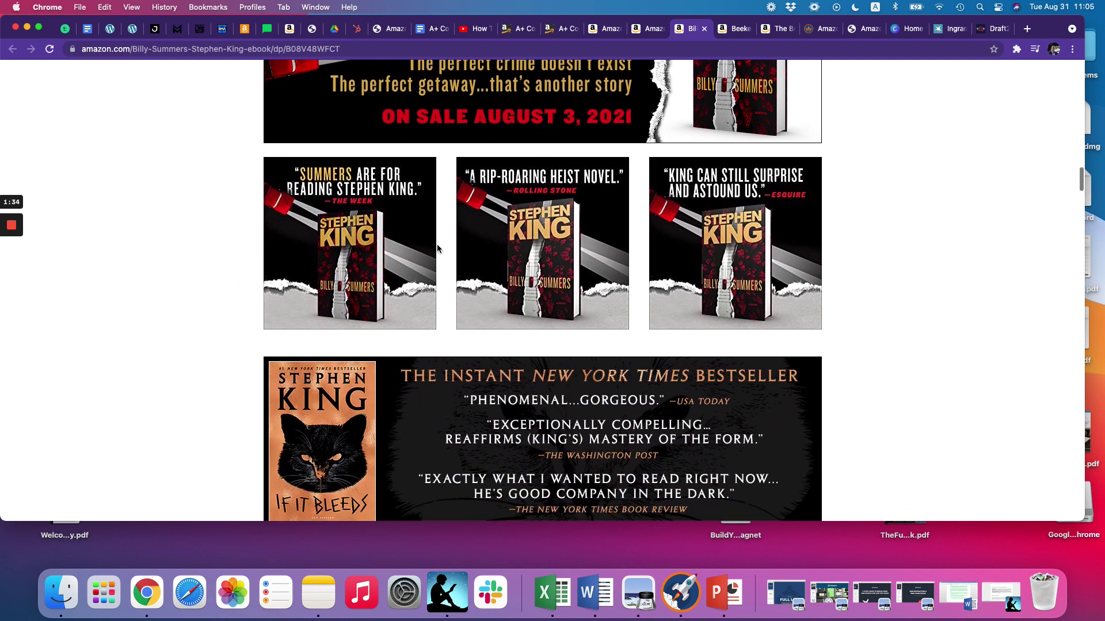
scroll(552, 253, "down", 6)
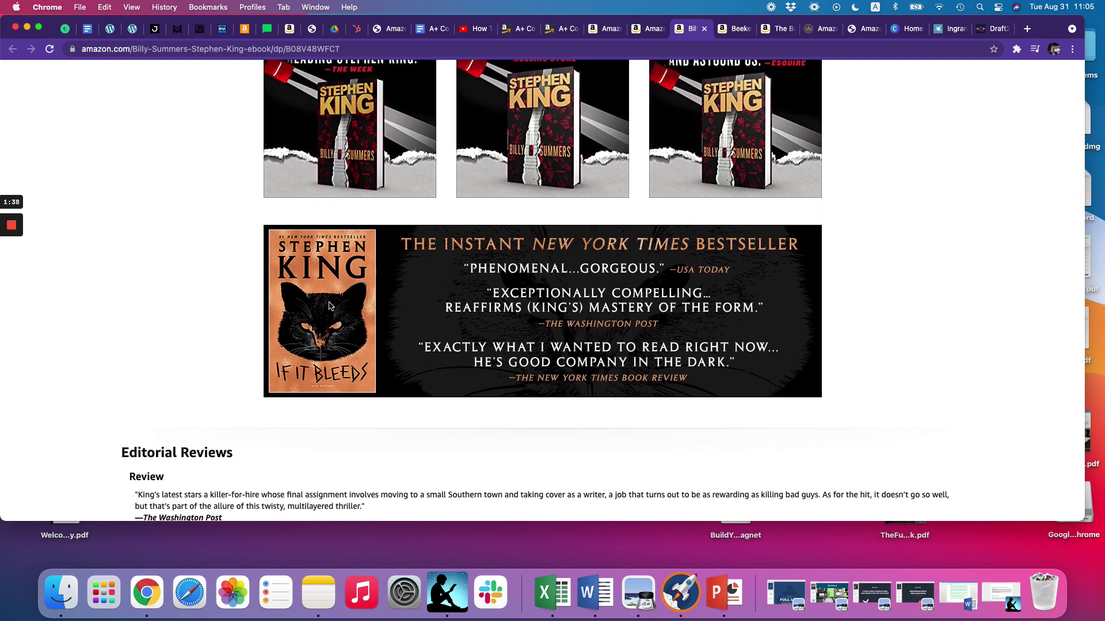
scroll(330, 305, "up", 6)
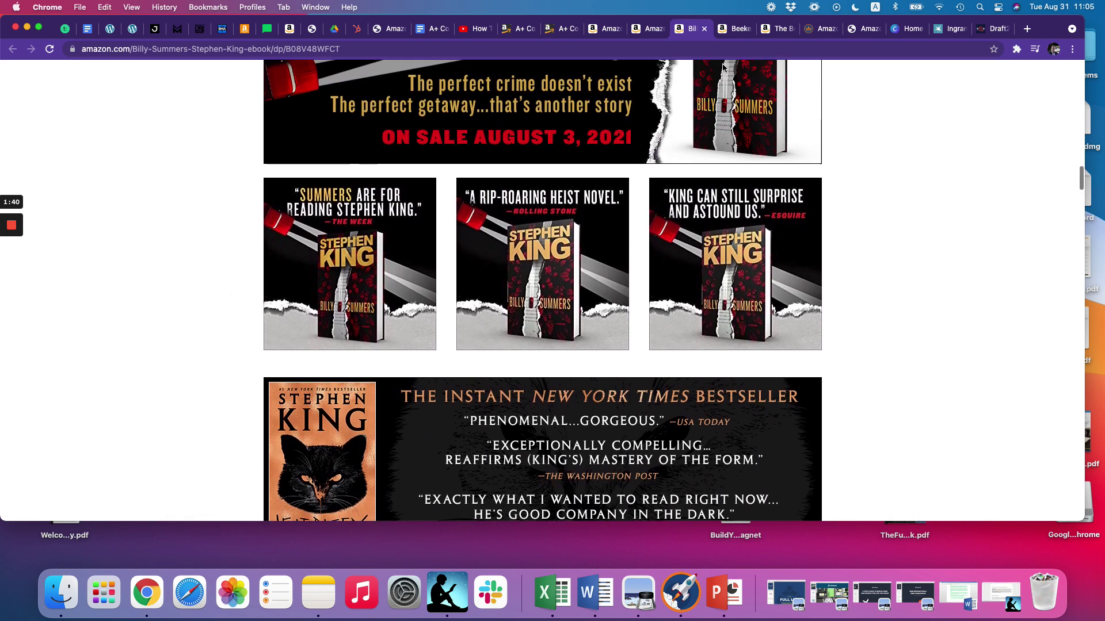
Step: Open the Beekeeping for Beginners page and examine its publisher banners, honey harvesting text and equipment sidebar
left_click(741, 33)
scroll(614, 185, "up", 10)
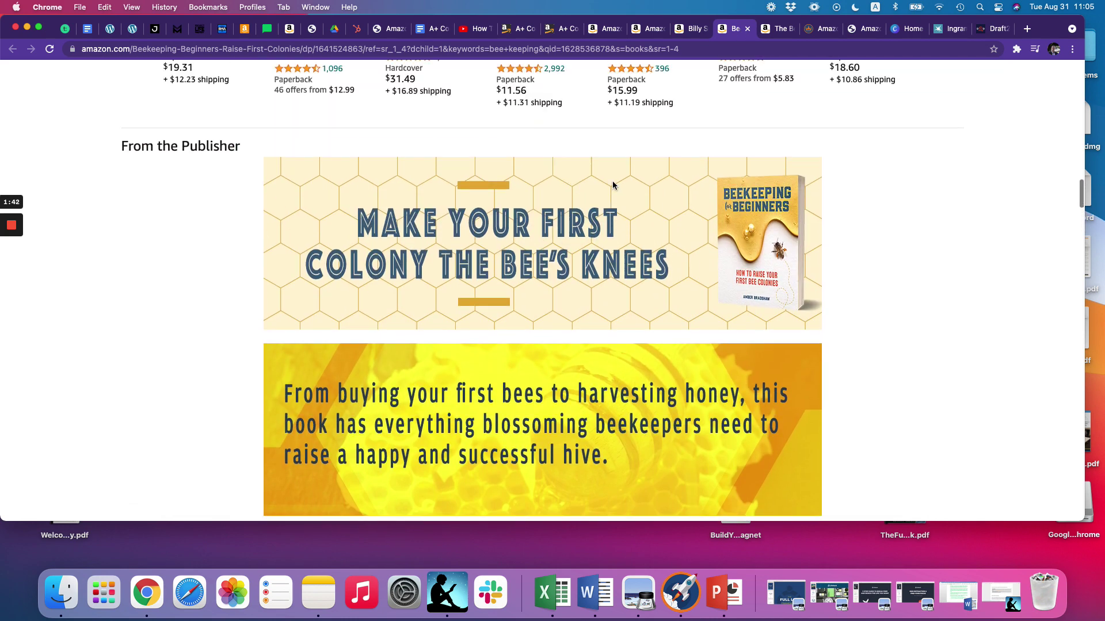
scroll(613, 185, "down", 5)
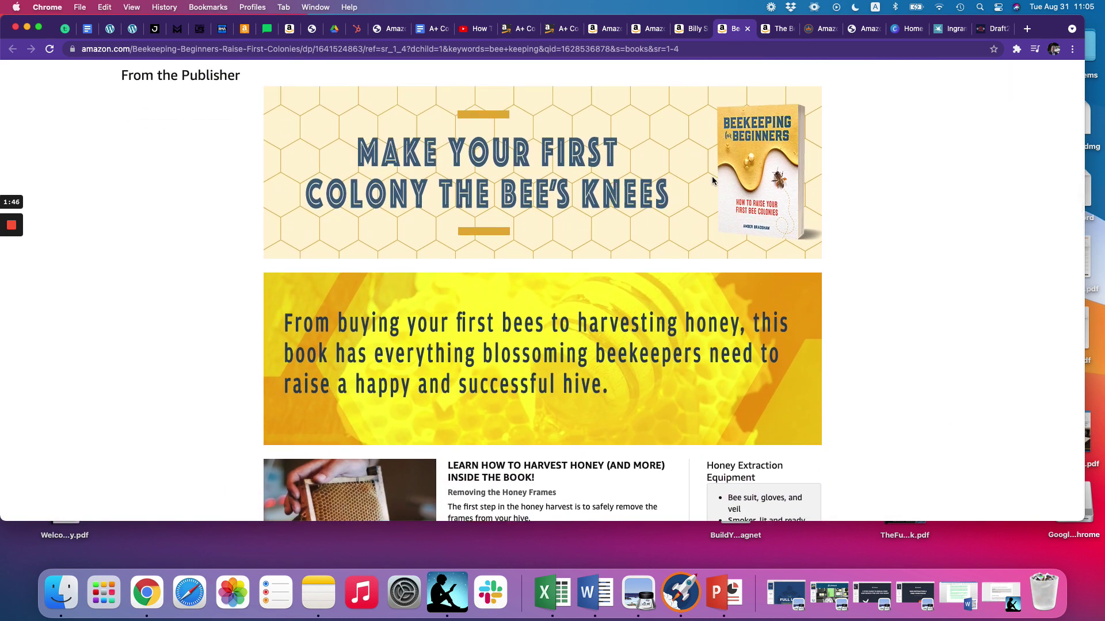
scroll(688, 183, "up", 1)
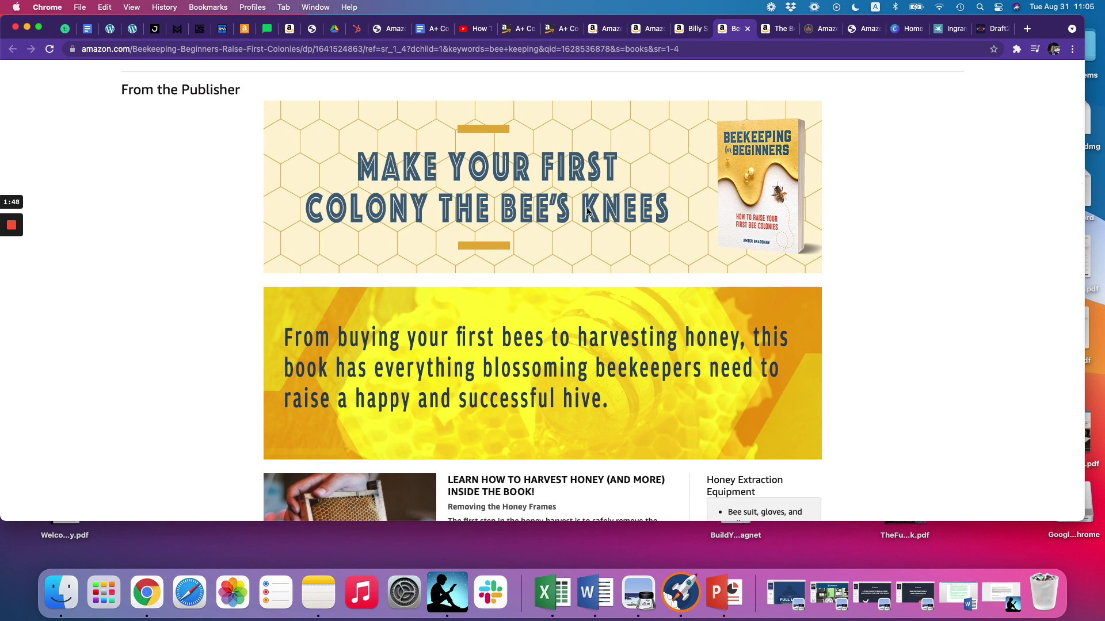
scroll(587, 211, "down", 1)
scroll(742, 156, "down", 11)
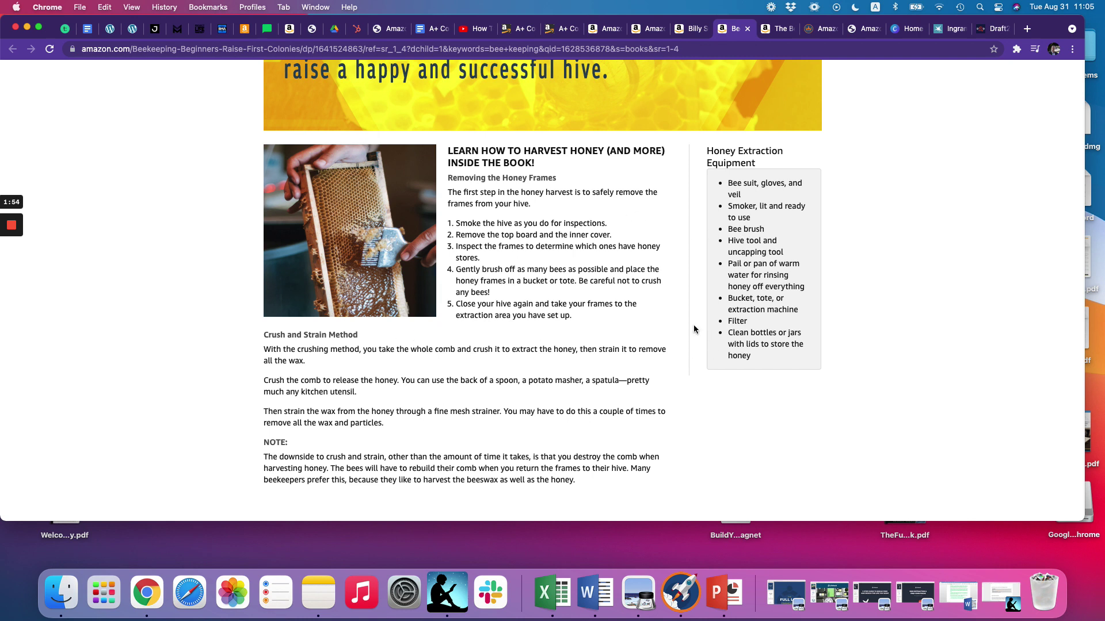
scroll(602, 292, "up", 1)
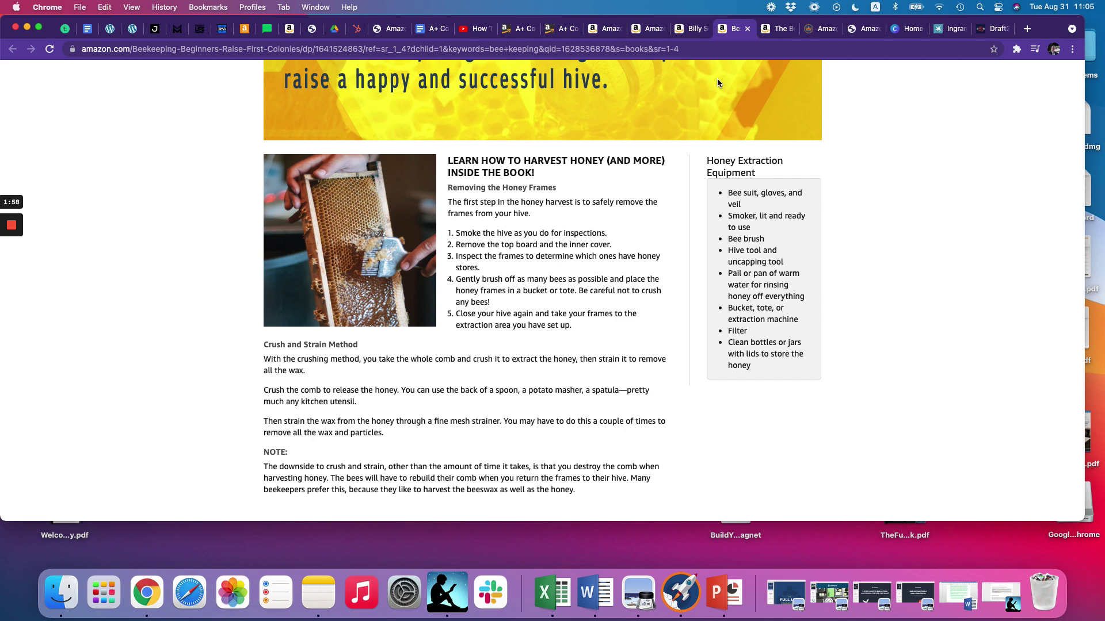
scroll(611, 186, "up", 3)
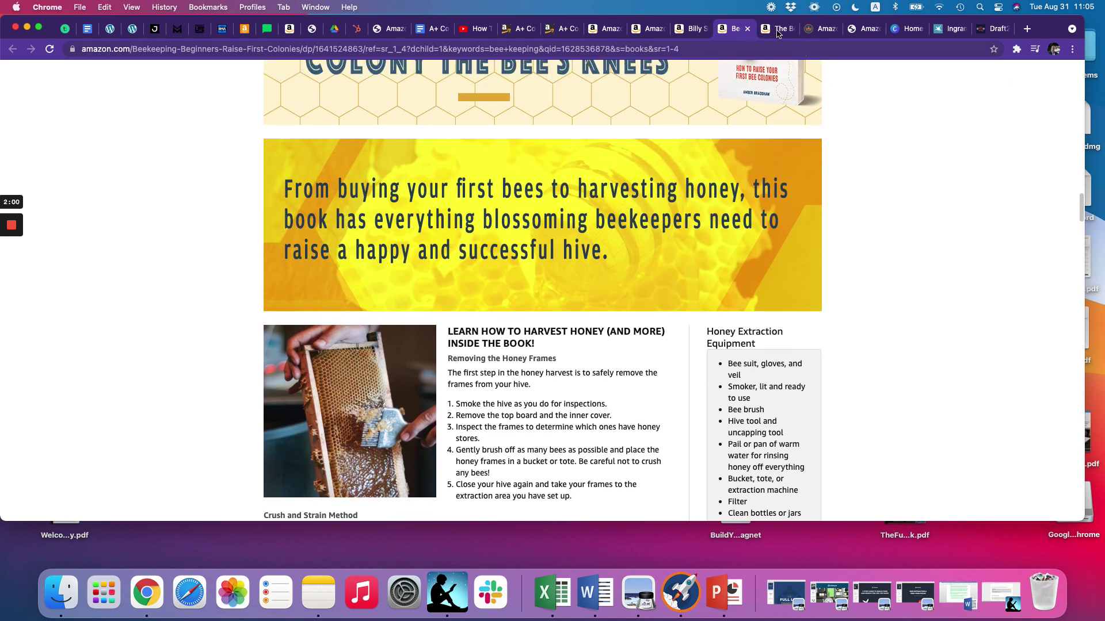
Step: Open the Beginner's Guide to Raising Chickens page and examine its publisher banners, Winter Waterers text and Clean Water sidebar
left_click(776, 34)
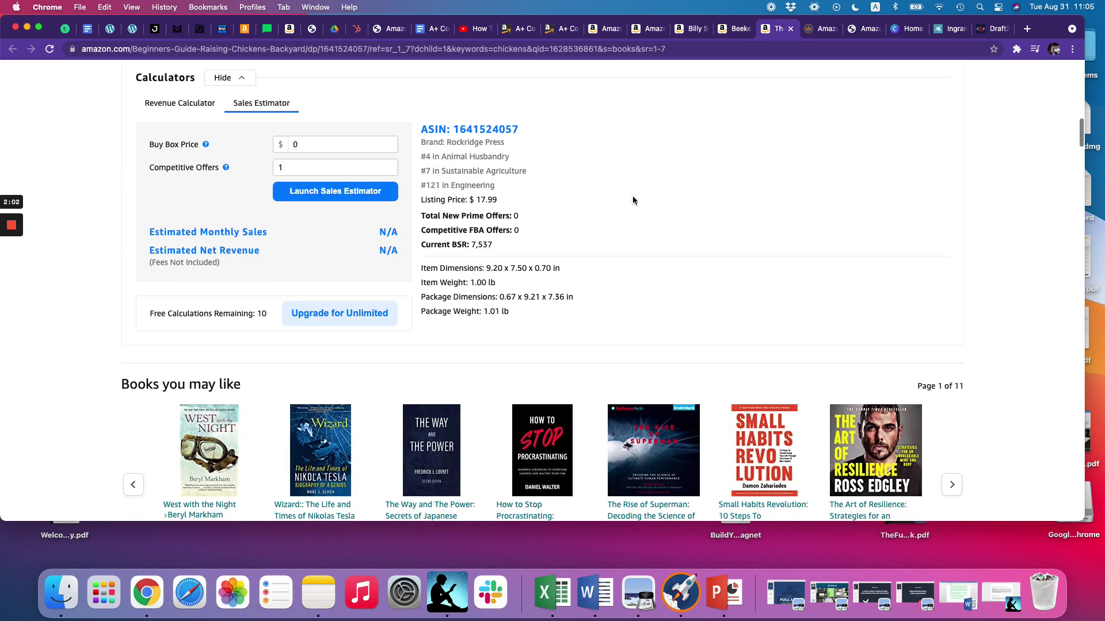
scroll(633, 200, "down", 15)
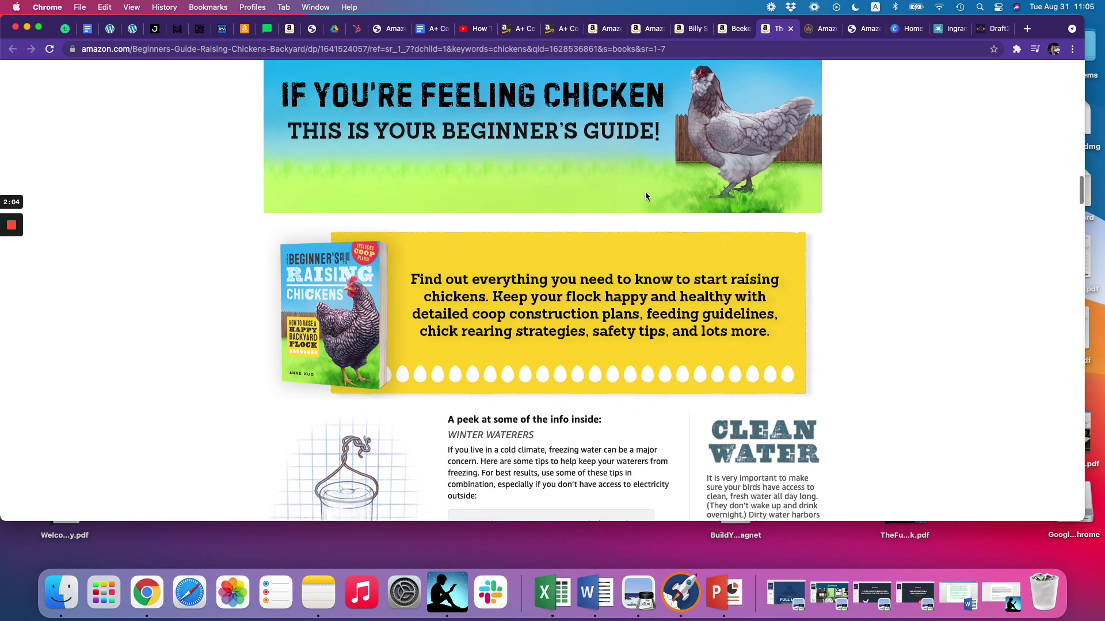
scroll(646, 196, "down", 5)
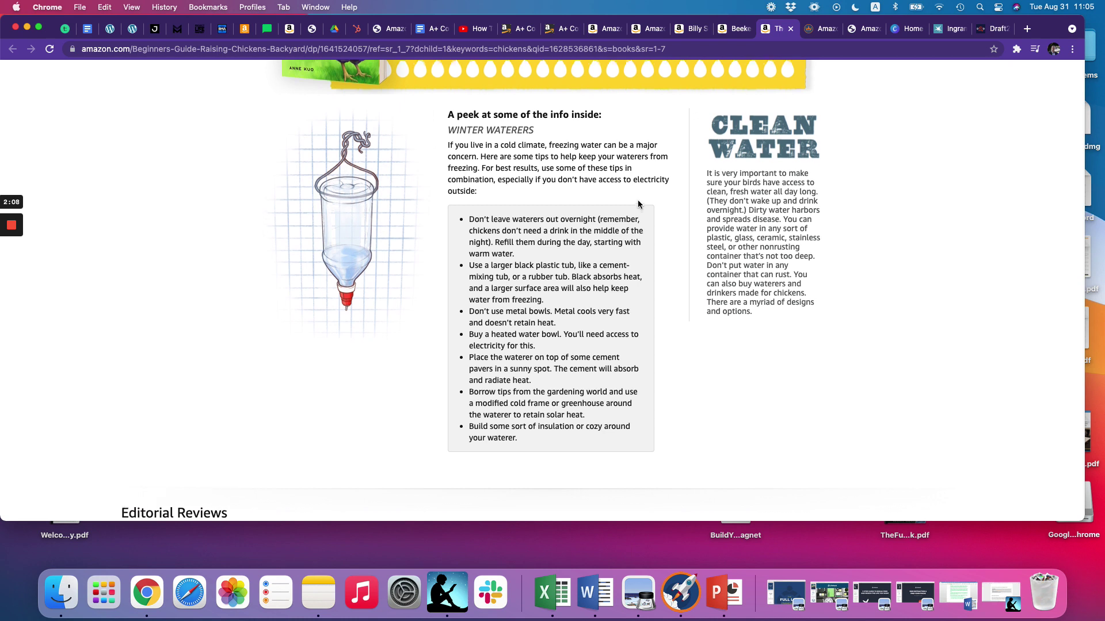
scroll(637, 199, "up", 1)
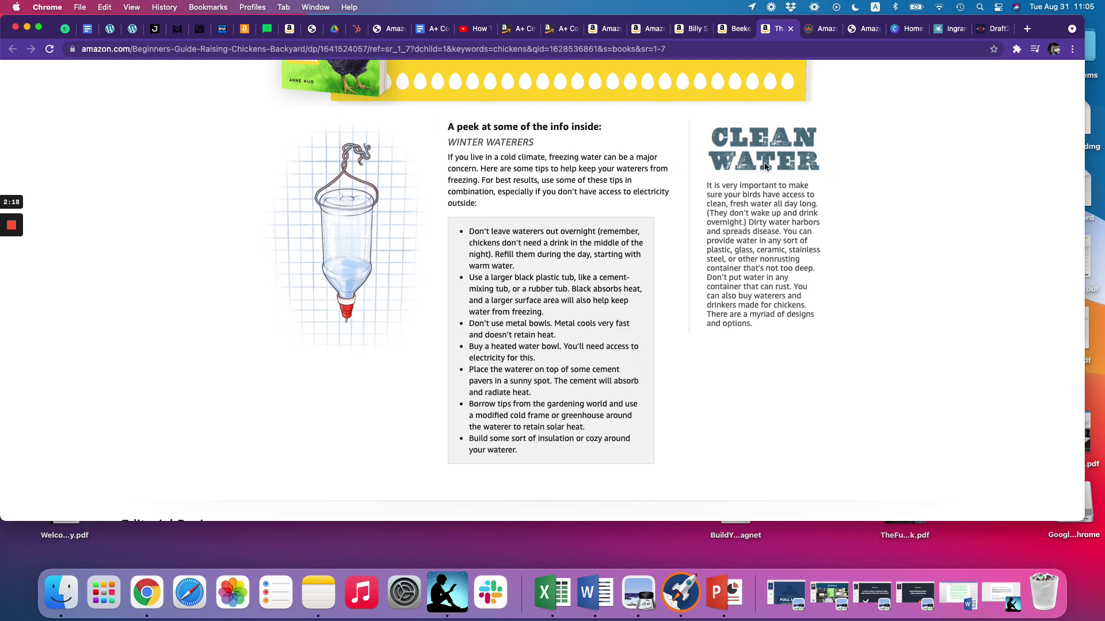
scroll(561, 179, "up", 5)
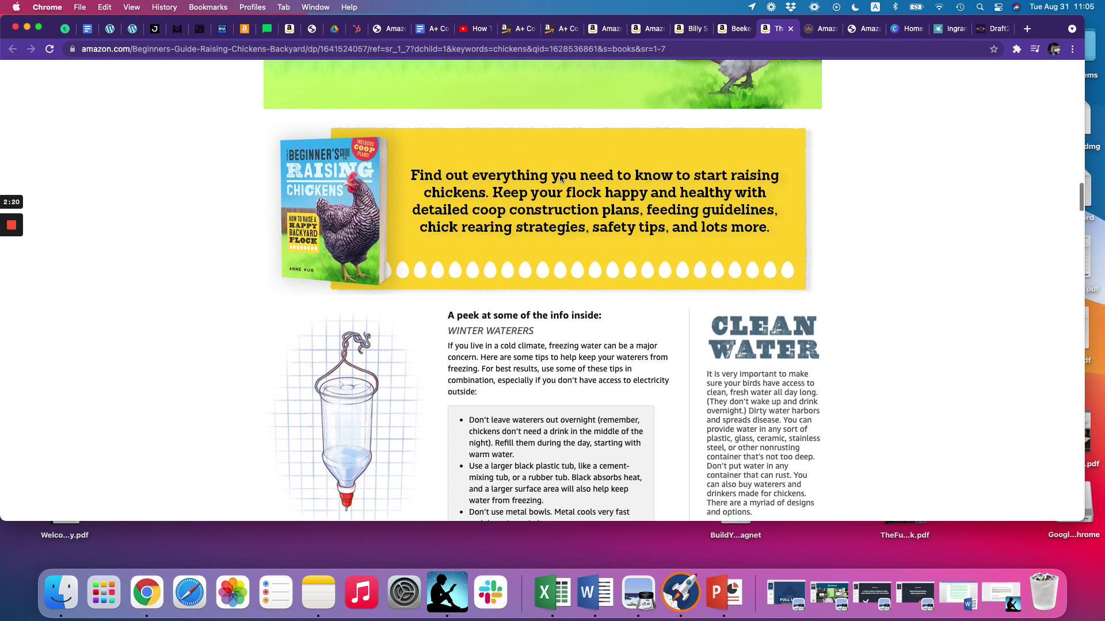
scroll(562, 177, "up", 4)
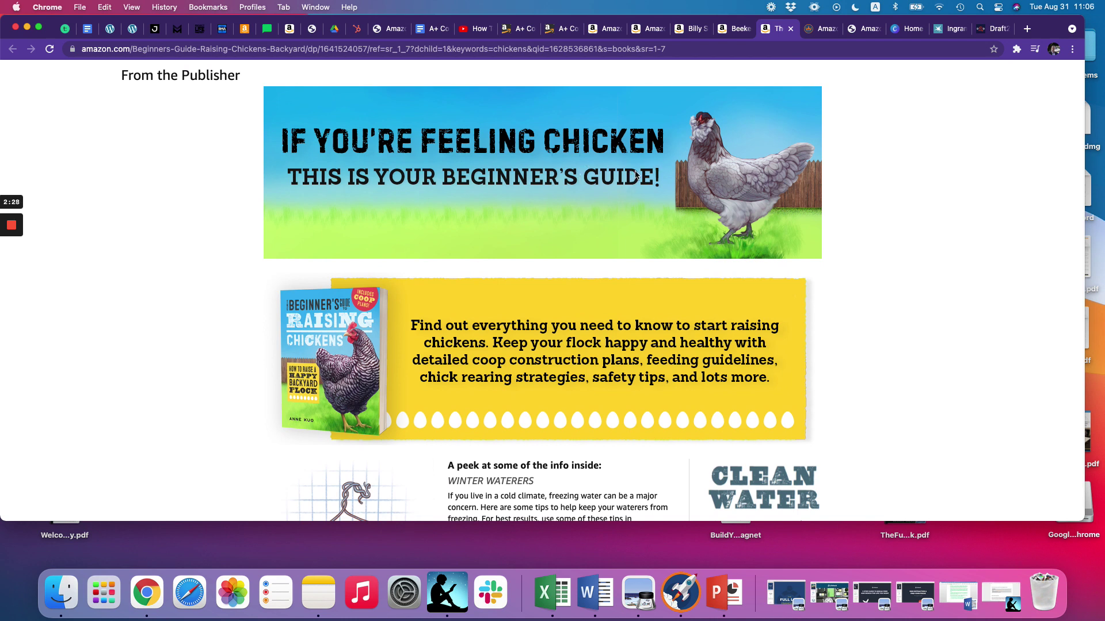
scroll(635, 174, "up", 1)
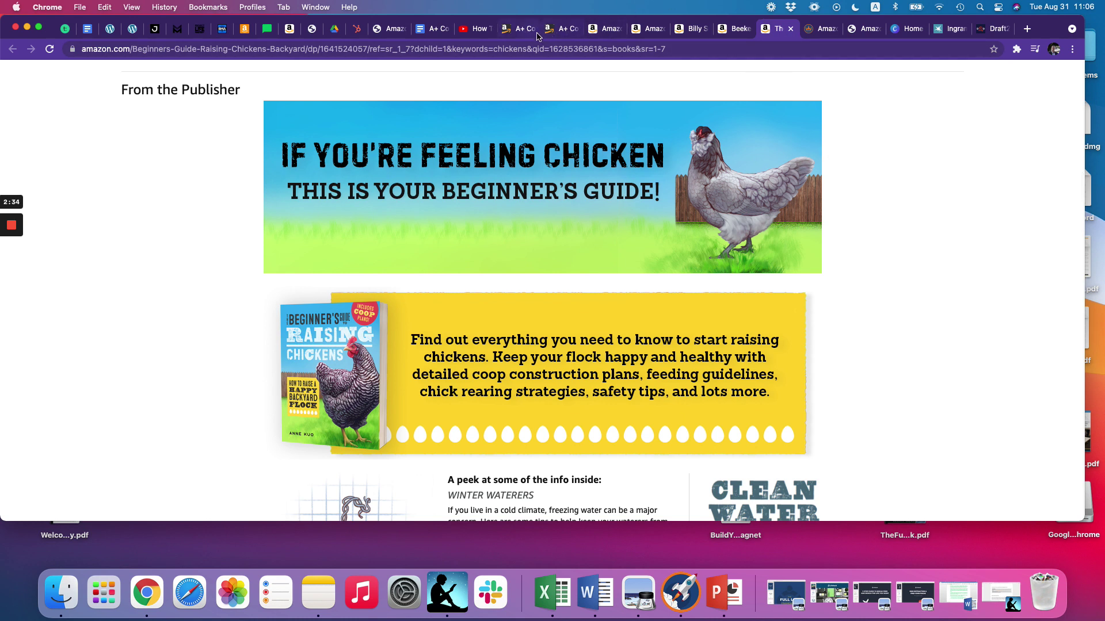
left_click(563, 32)
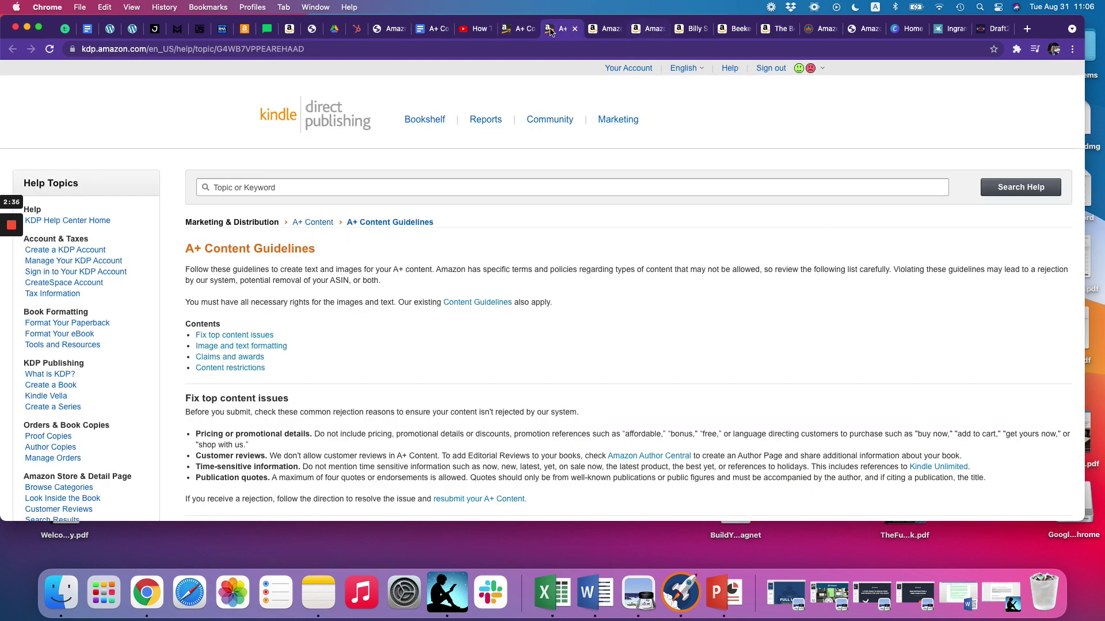
left_click(519, 31)
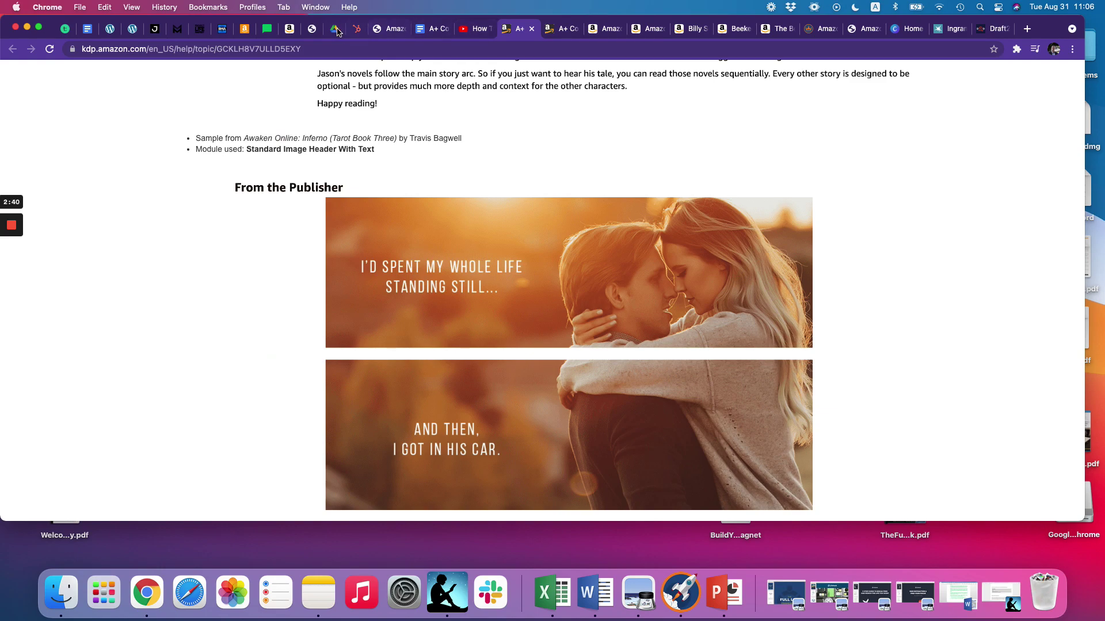
left_click(311, 30)
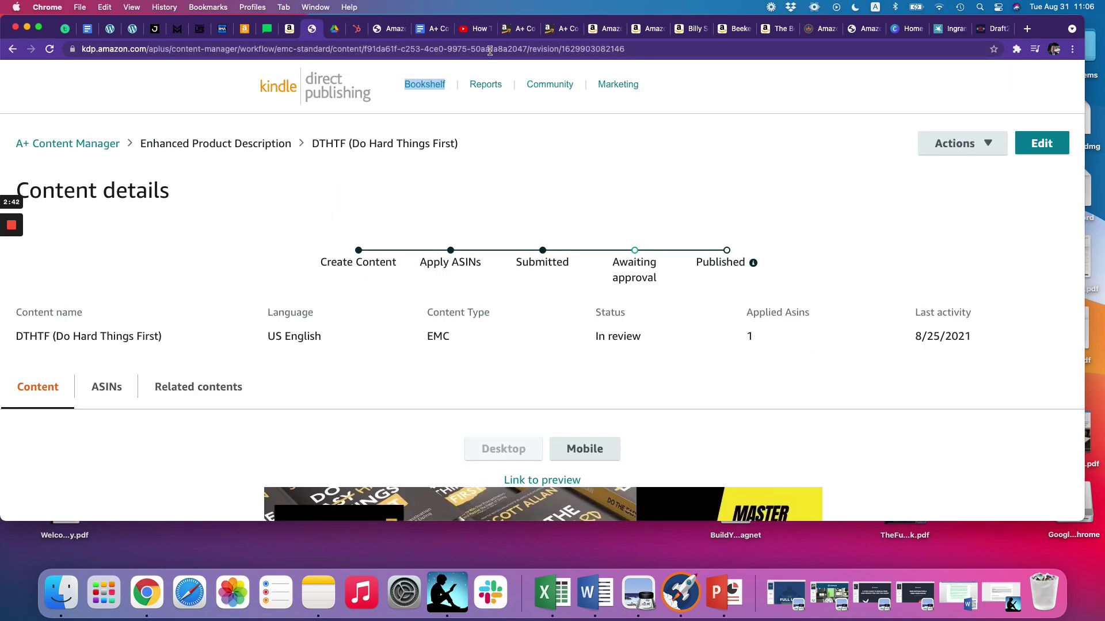
Step: Open the KDP Bookshelf from the A+ Content Examples page and look over the Your Books list
left_click(519, 28)
scroll(618, 119, "up", 5)
scroll(618, 119, "up", 15)
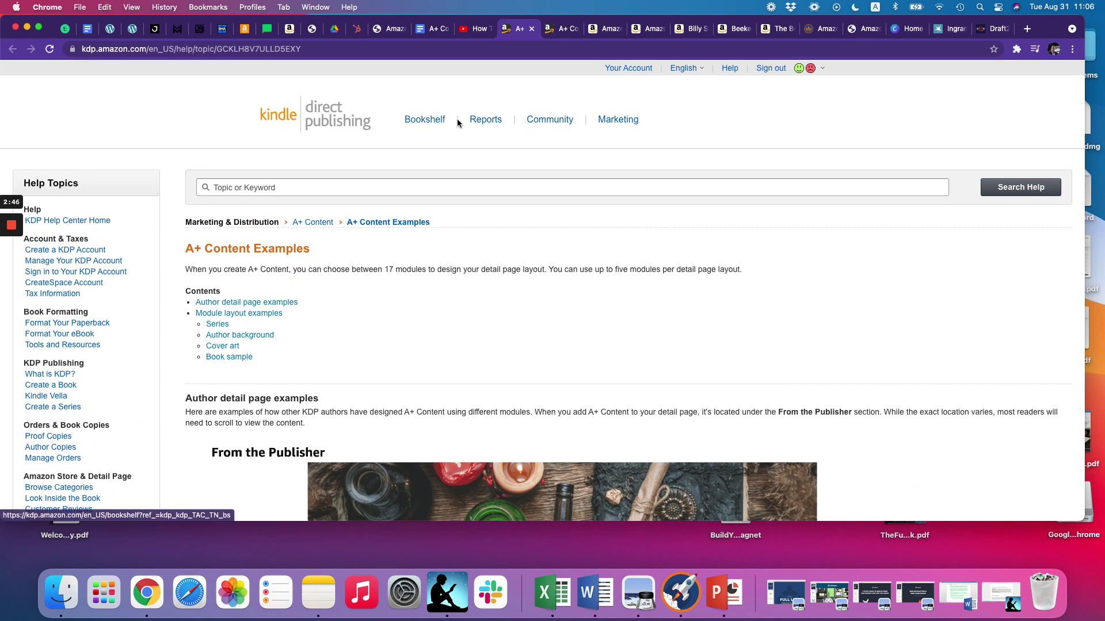
left_click(421, 122)
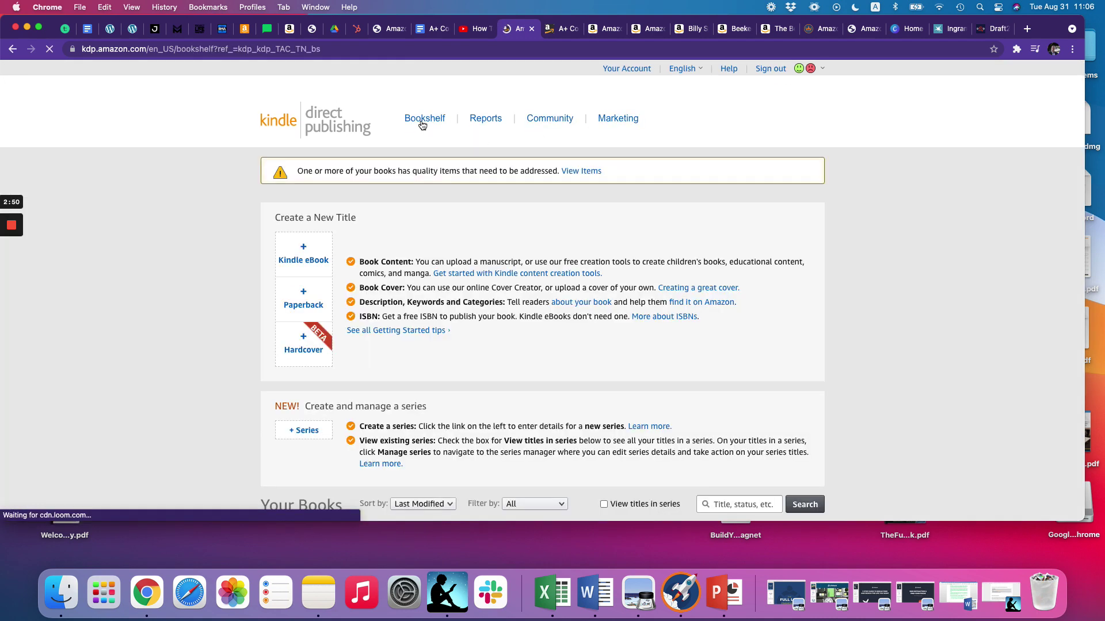
scroll(540, 226, "down", 7)
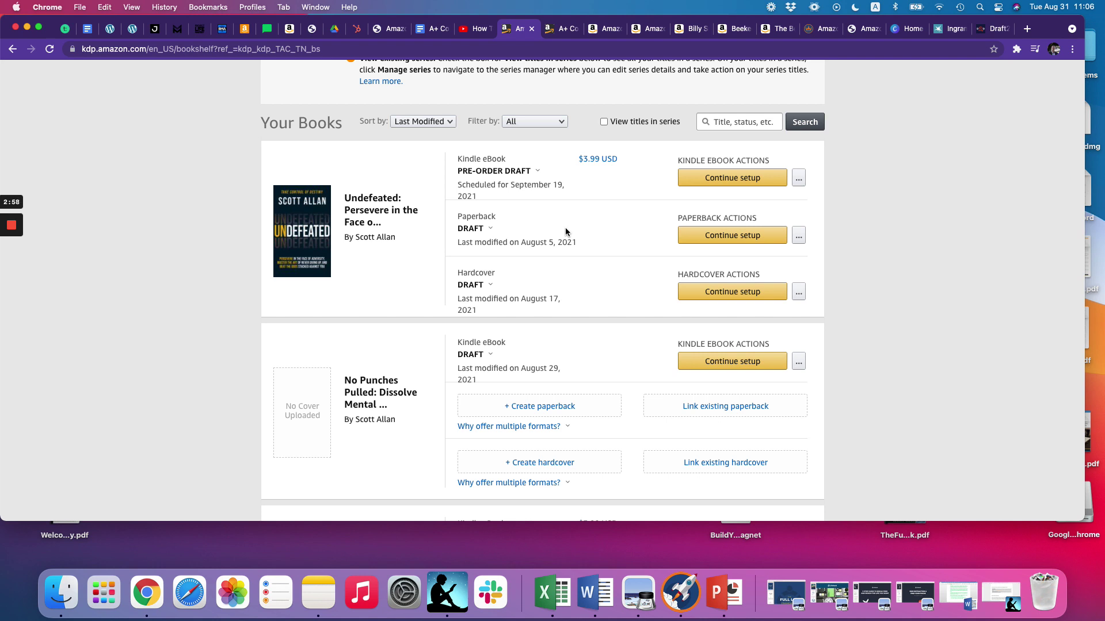
scroll(566, 231, "down", 1)
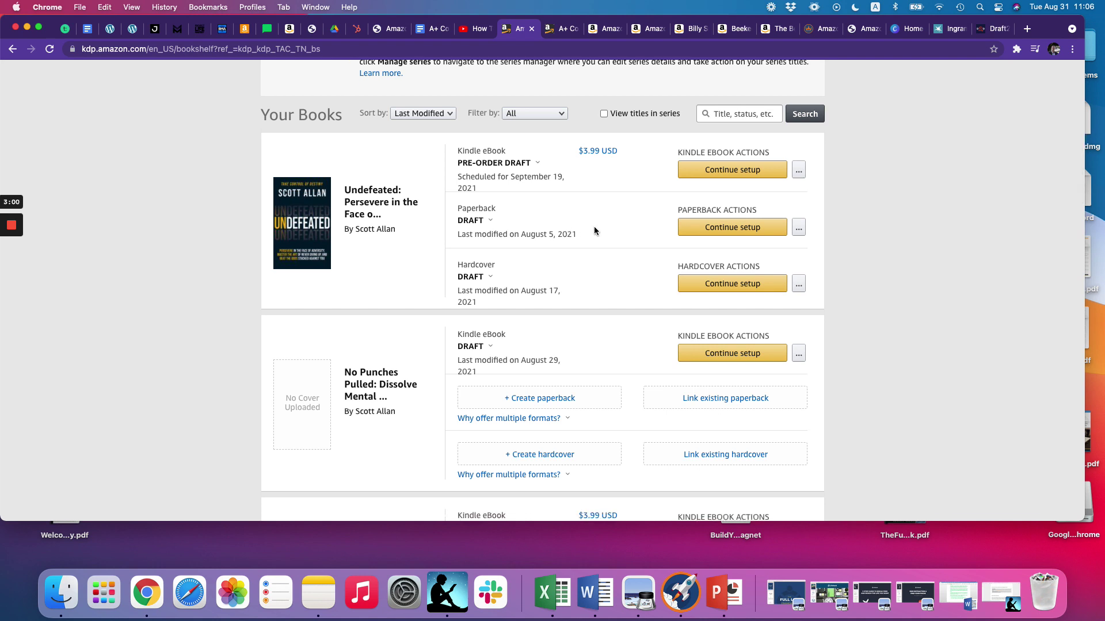
scroll(595, 230, "up", 10)
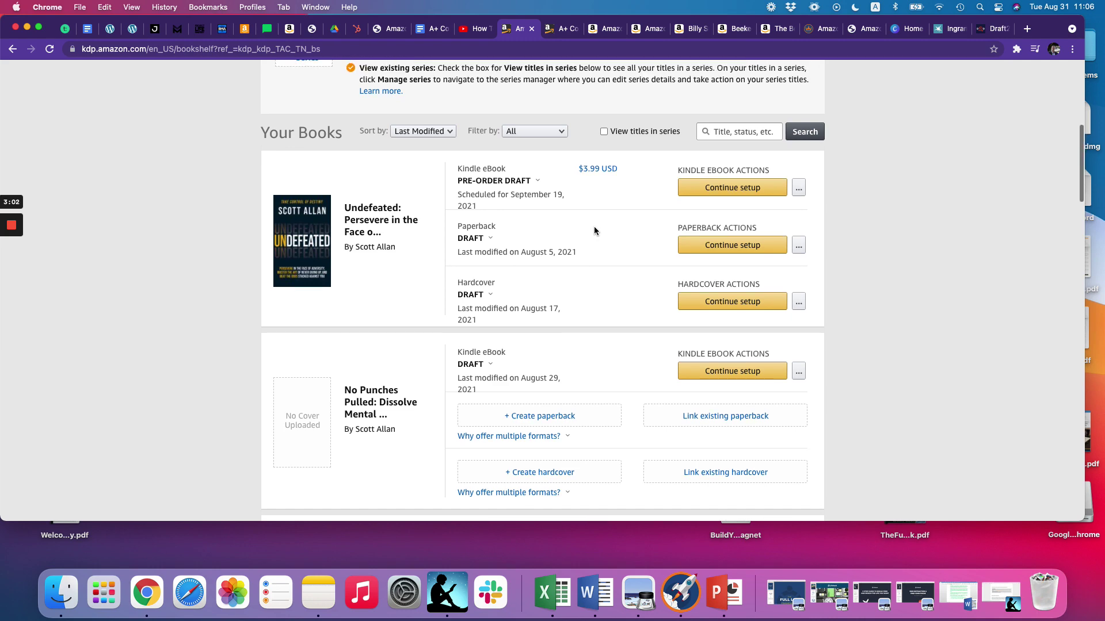
scroll(595, 230, "up", 1)
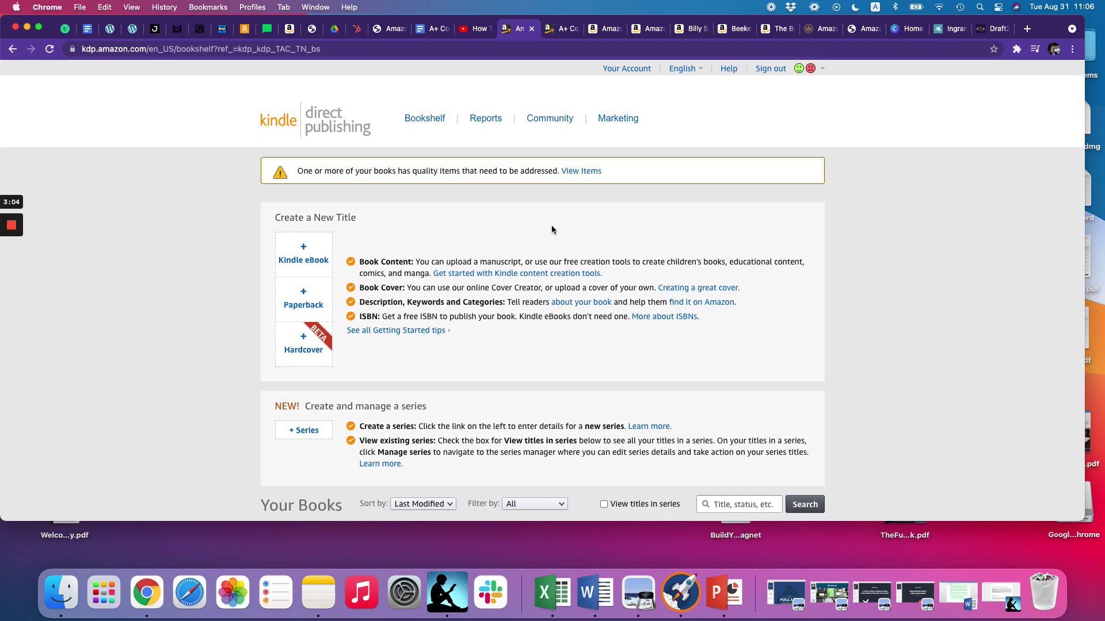
Step: Open KDP's Marketing Resources page and locate its A+ Content section
left_click(618, 119)
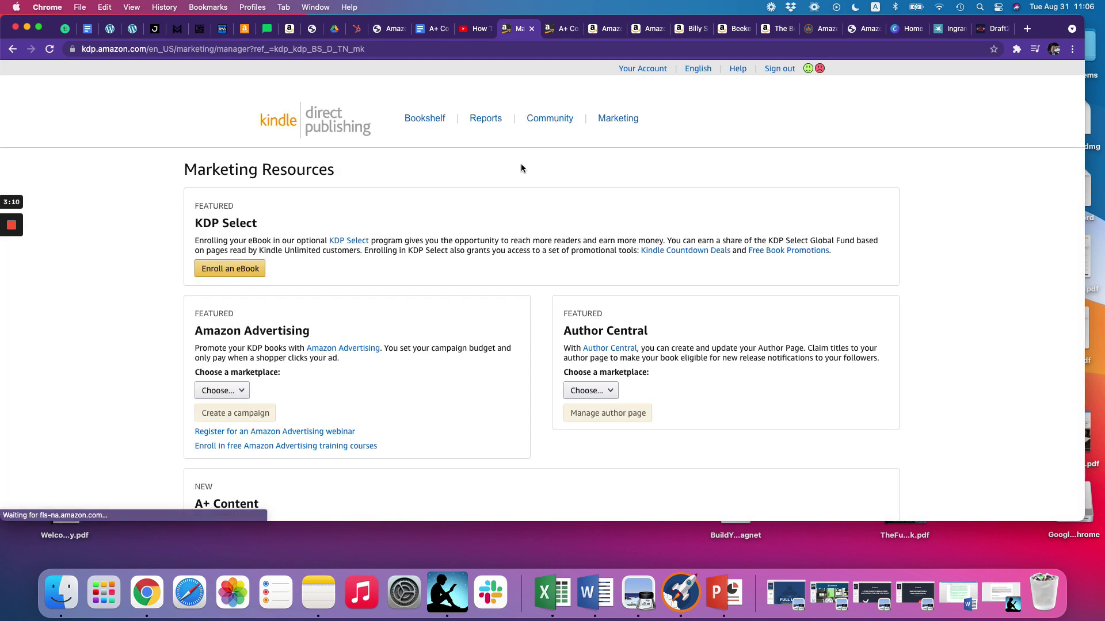
scroll(521, 169, "down", 5)
scroll(521, 169, "down", 6)
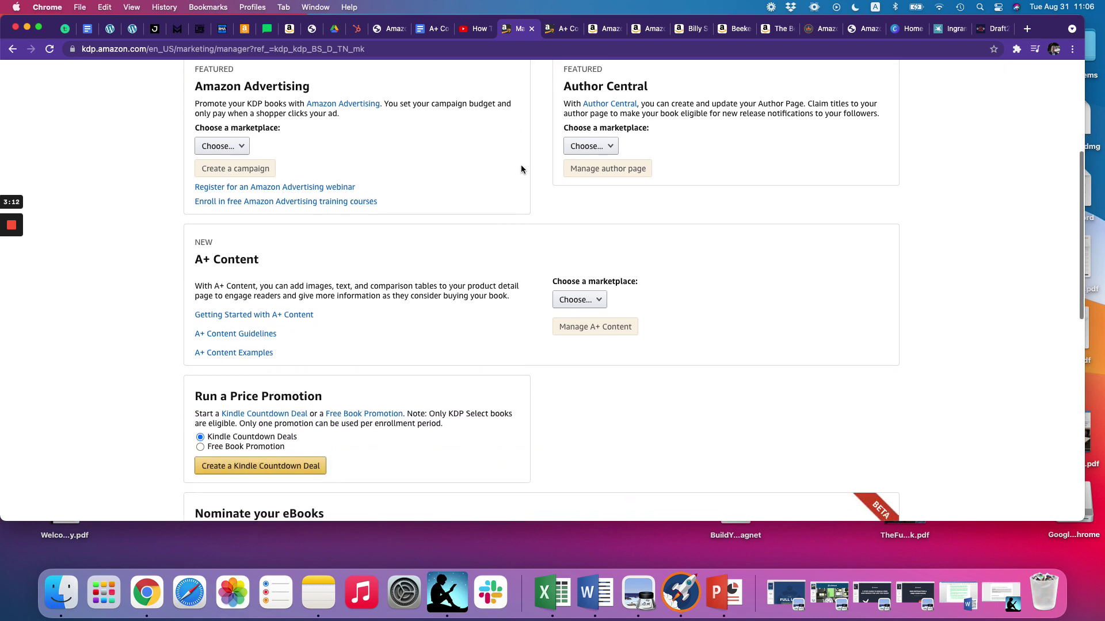
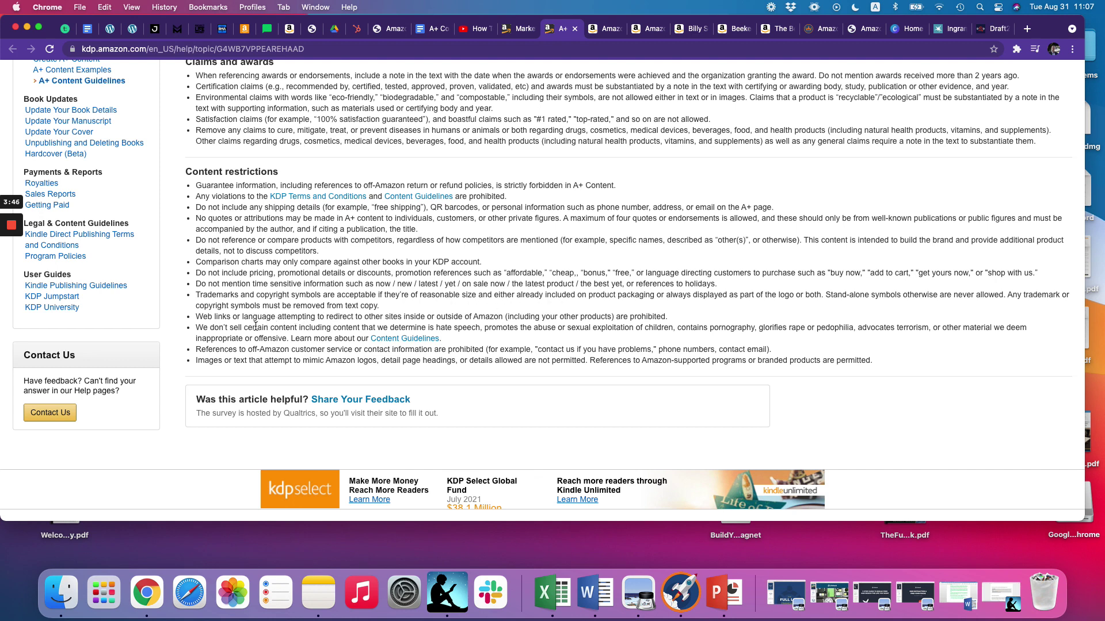
Step: Examine the Content restrictions in the A+ Content Guidelines, highlighting the "buy now" example among the prohibited purchase phrases
scroll(288, 346, "down", 2)
scroll(601, 275, "down", 1)
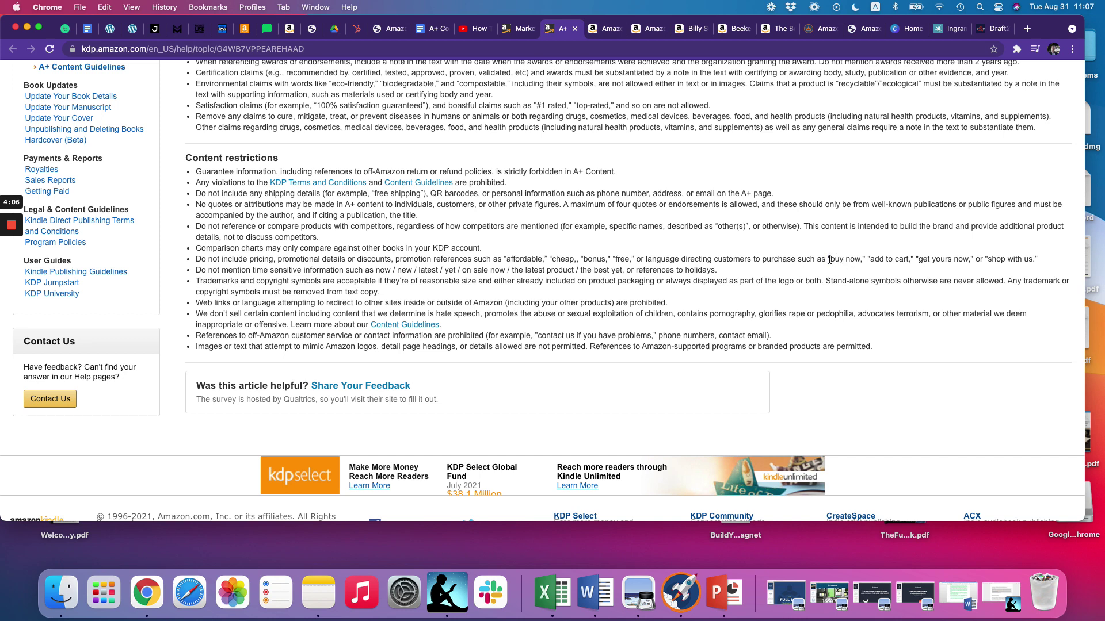
left_click_drag(828, 259, 913, 260)
left_click_drag(829, 260, 860, 260)
left_click(863, 261)
Step: Review the guideline on quotes and attributions, and skim the claims and formatting rules back to the start of the A+ Content Guidelines
scroll(396, 259, "up", 2)
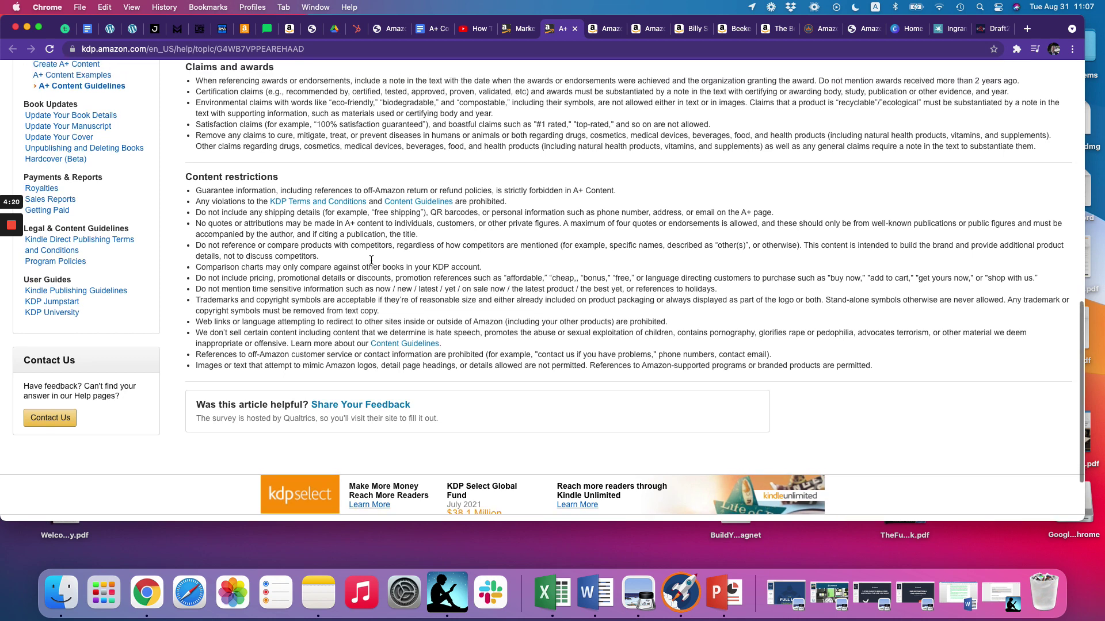
scroll(412, 254, "up", 1)
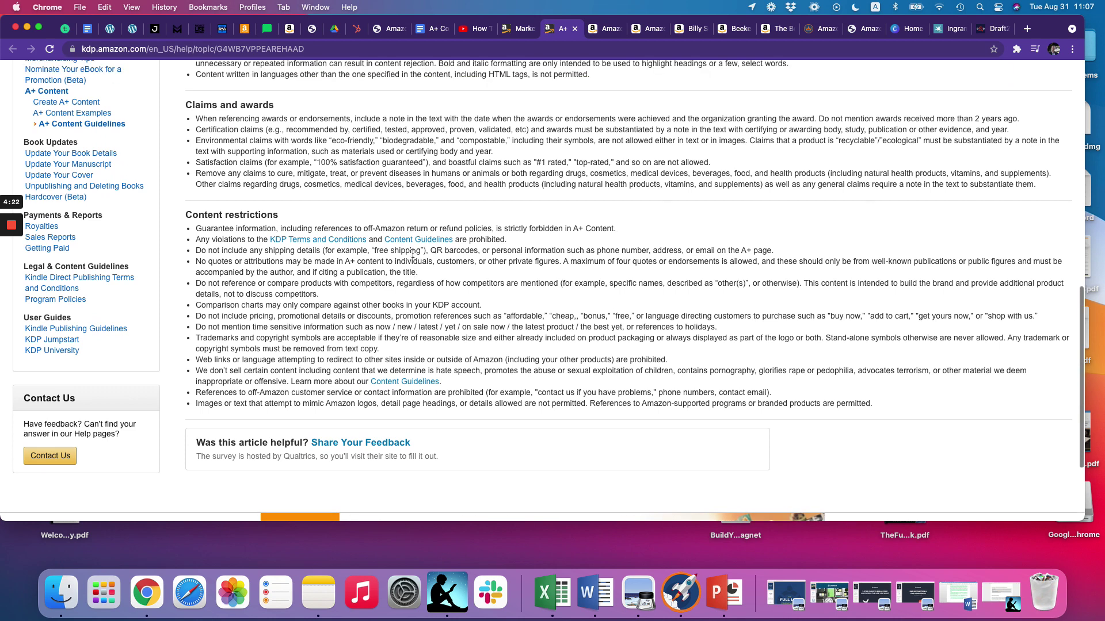
scroll(561, 237, "up", 1)
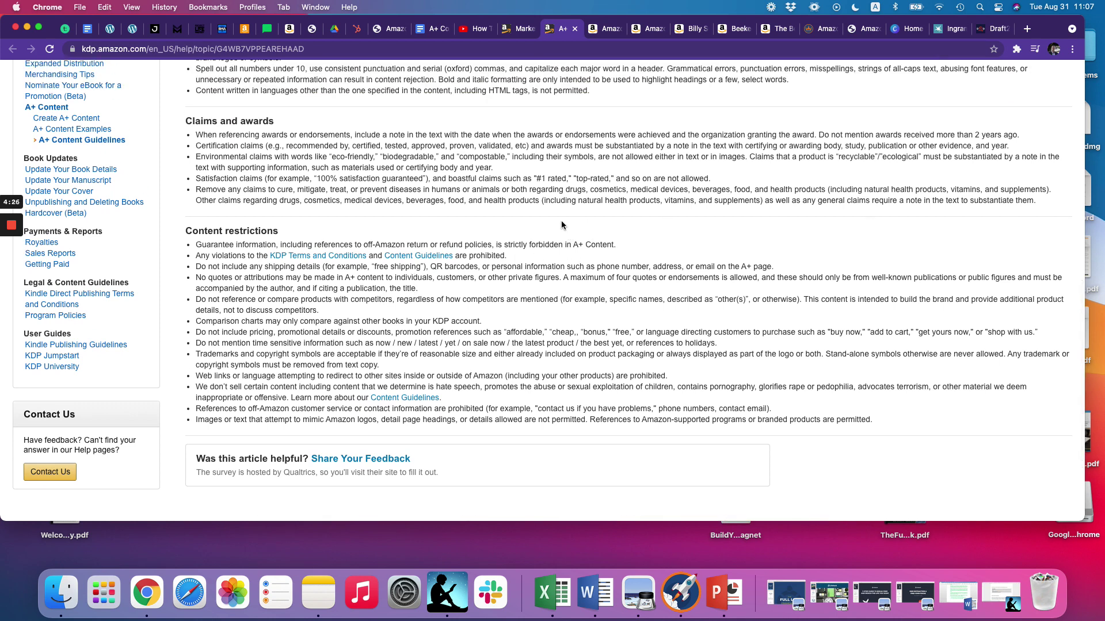
scroll(396, 201, "up", 1)
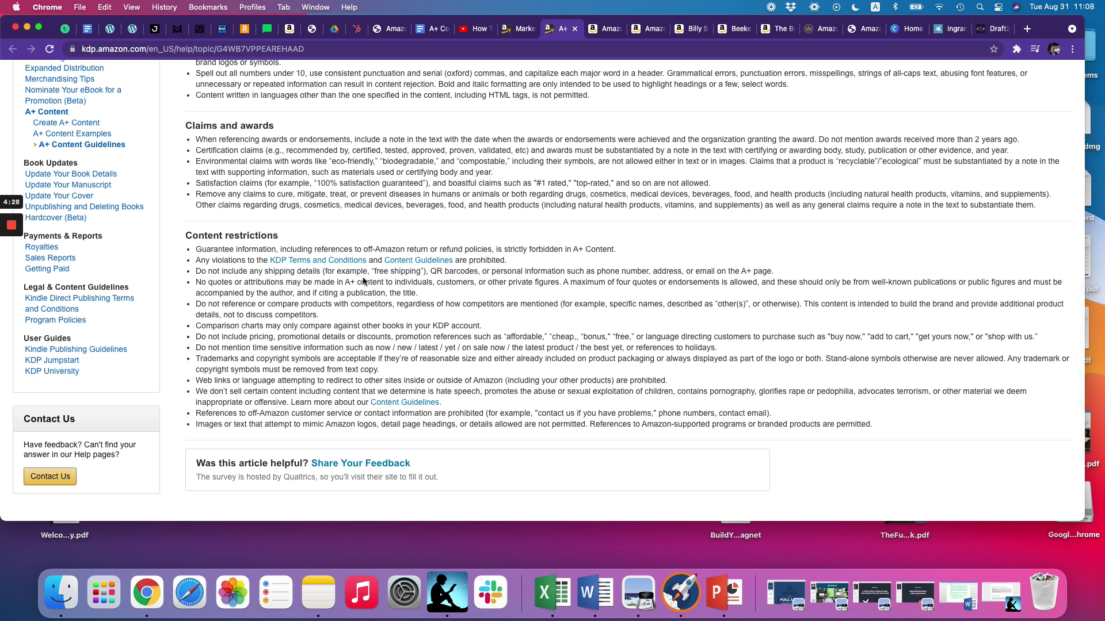
scroll(416, 285, "up", 1)
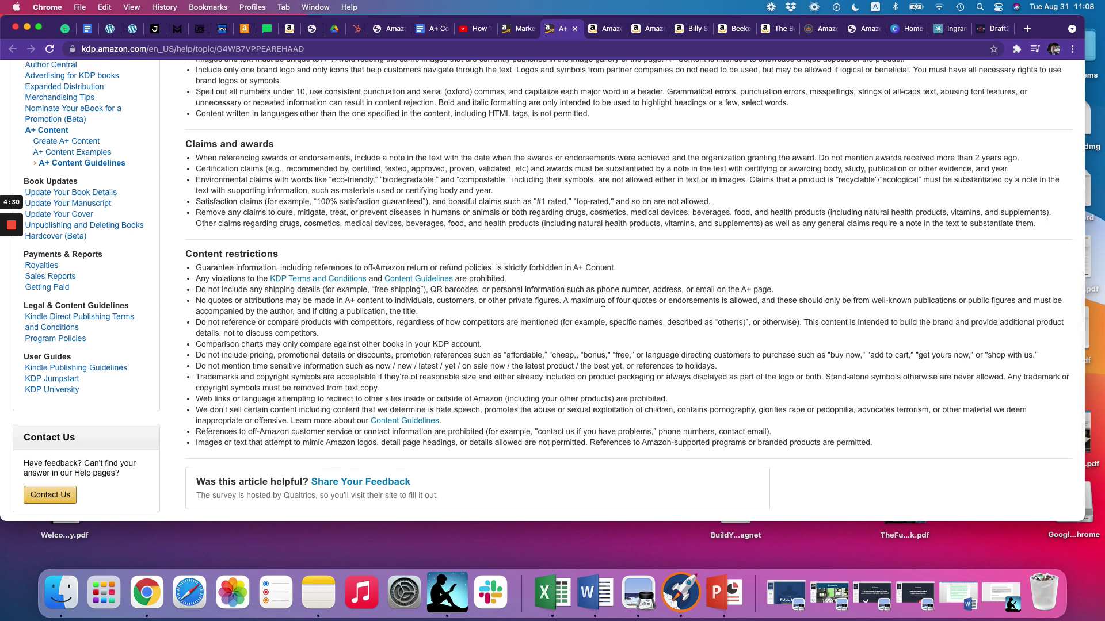
scroll(602, 303, "up", 10)
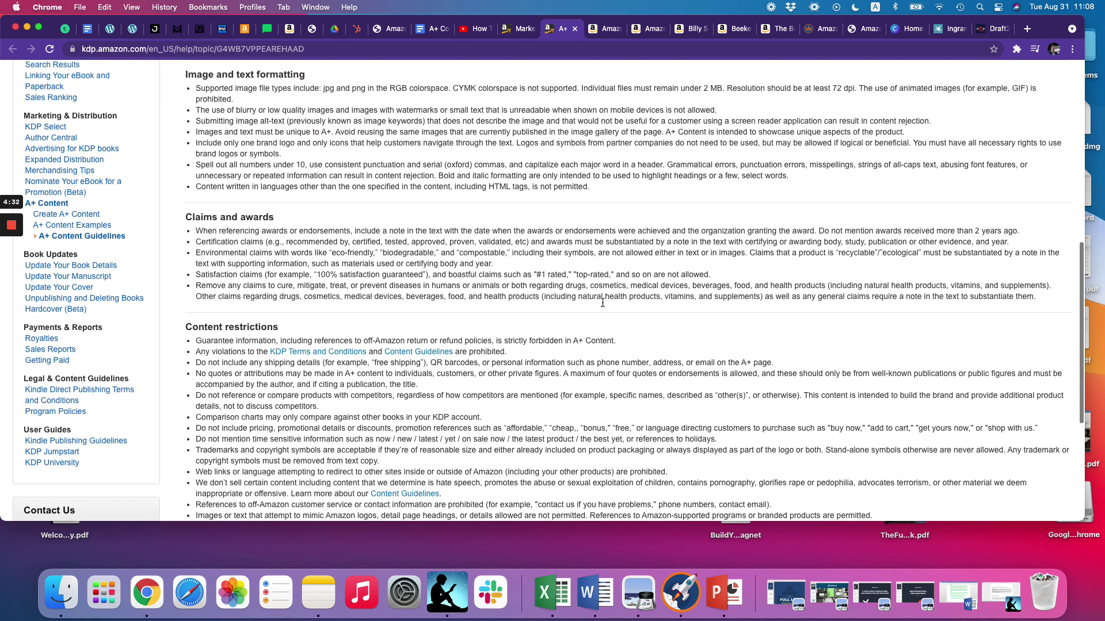
scroll(598, 305, "up", 3)
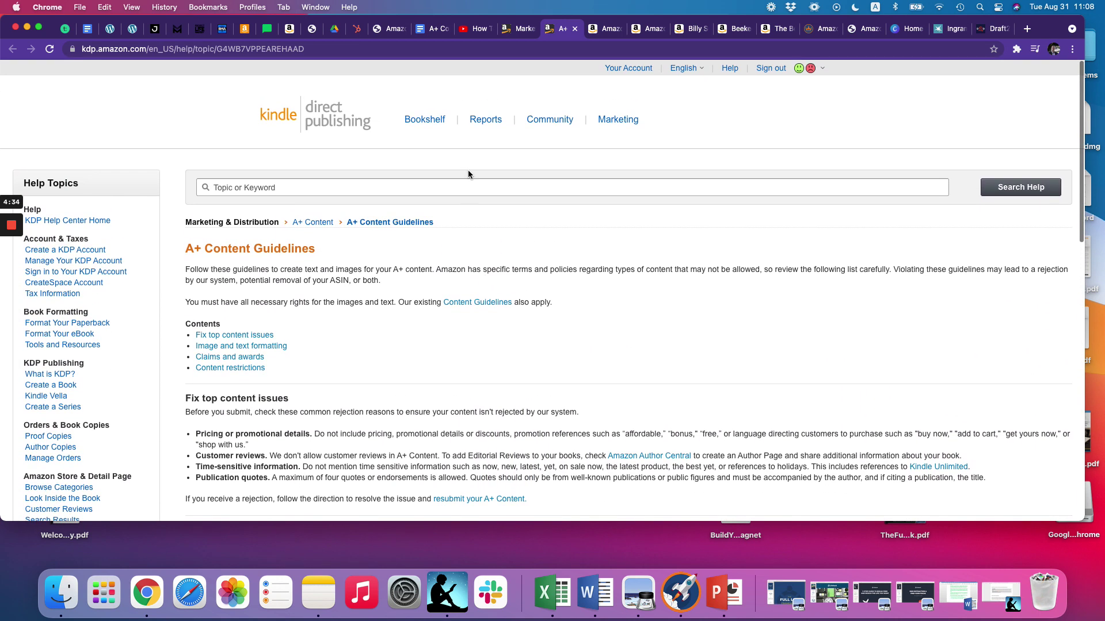
Step: Return to Marketing Resources, choose Amazon.com as the A+ Content marketplace and open the A+ Content Manager
left_click(520, 32)
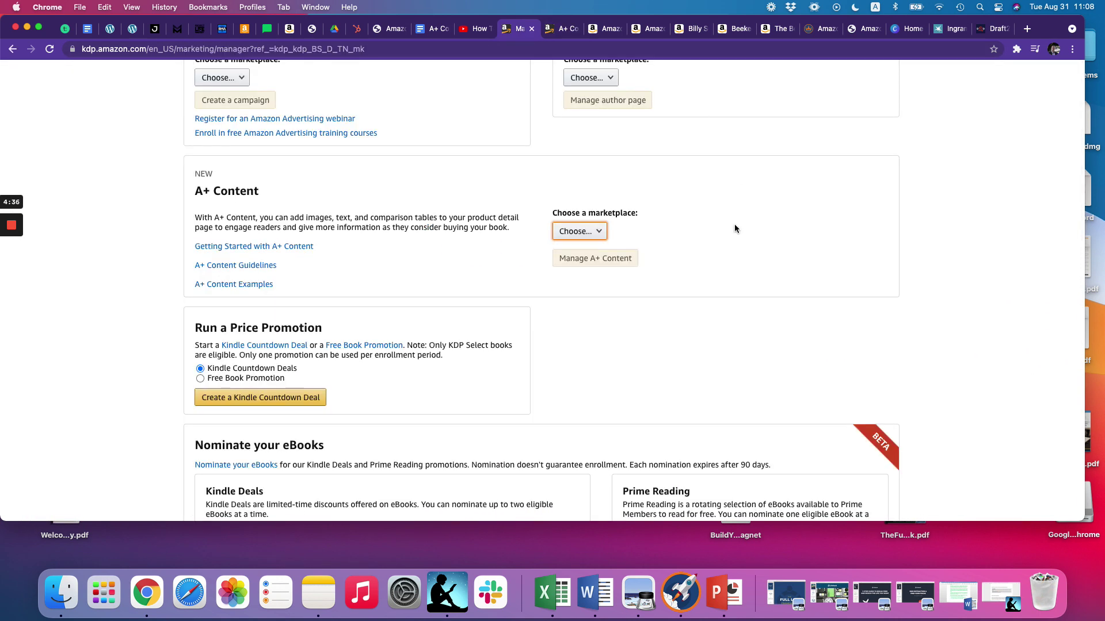
left_click(598, 232)
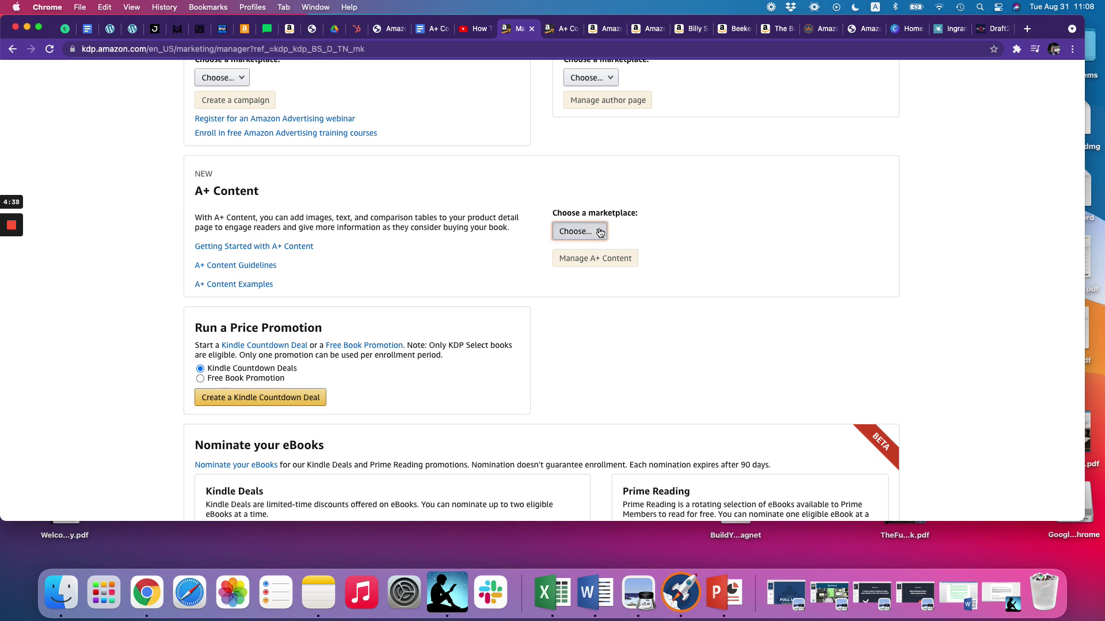
left_click(598, 235)
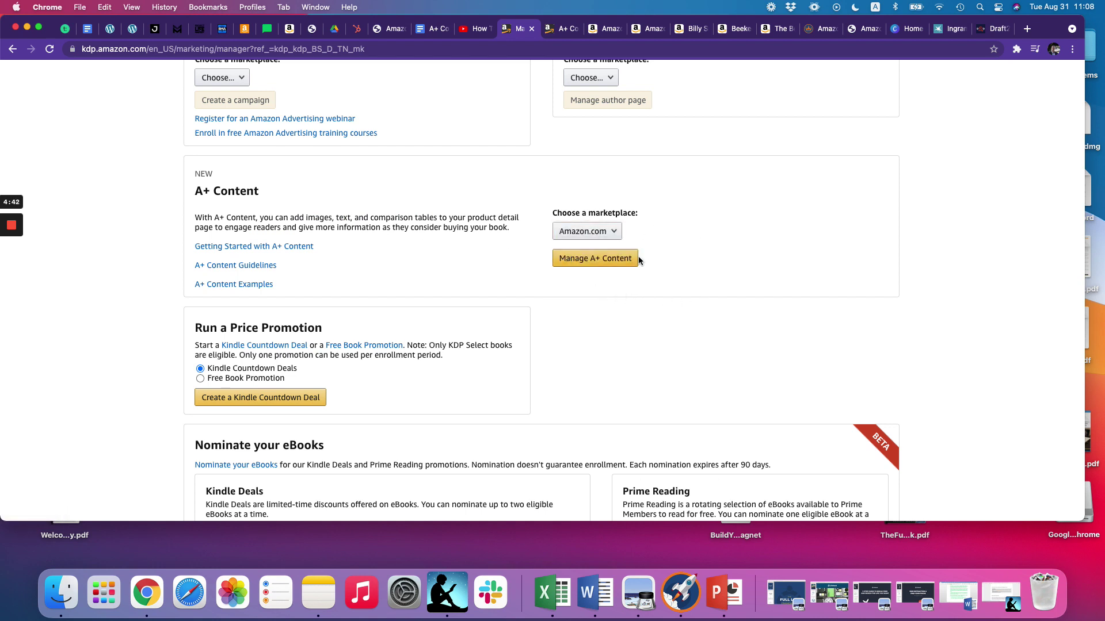
left_click(593, 259)
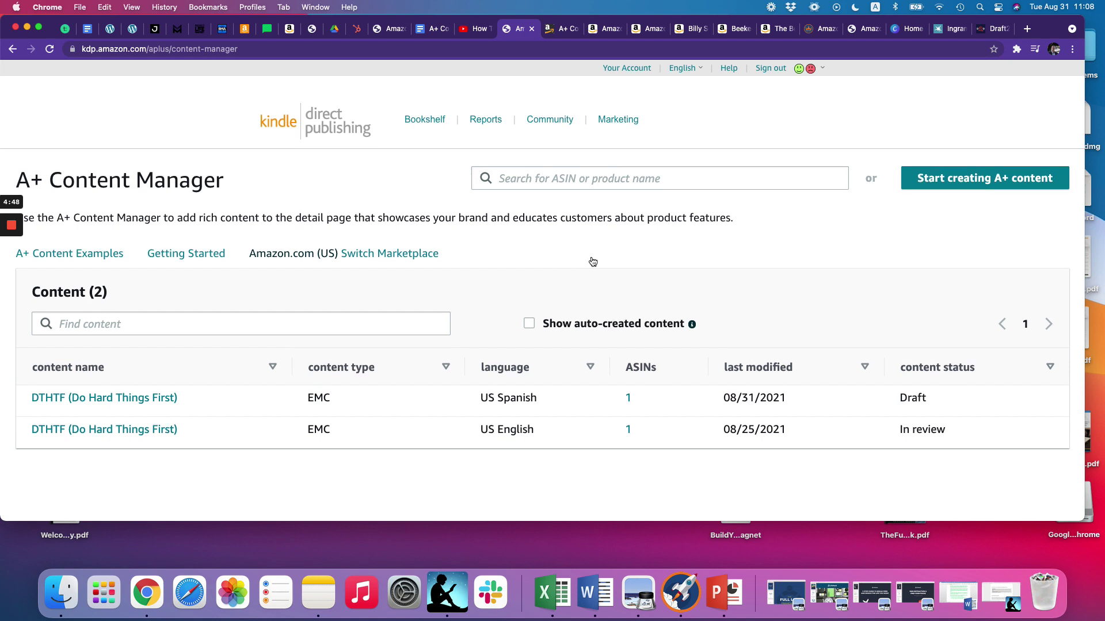
Step: Check the languages in the content list and open the US English DTHTF (Do Hard Things First) entry
scroll(592, 262, "down", 2)
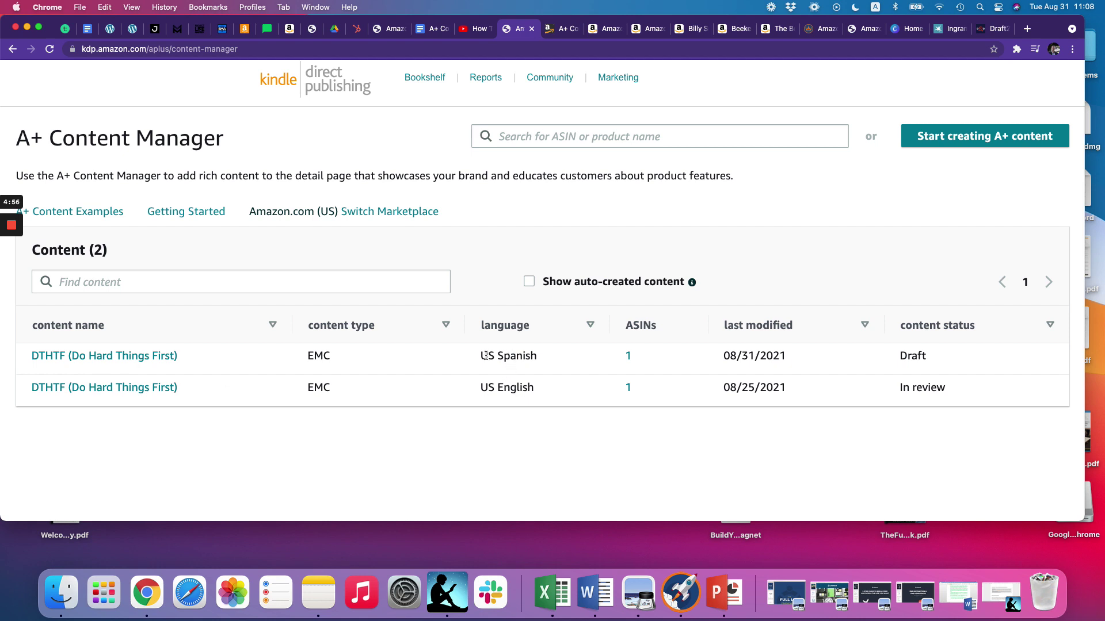
left_click_drag(485, 356, 546, 354)
left_click(530, 361)
left_click(96, 389)
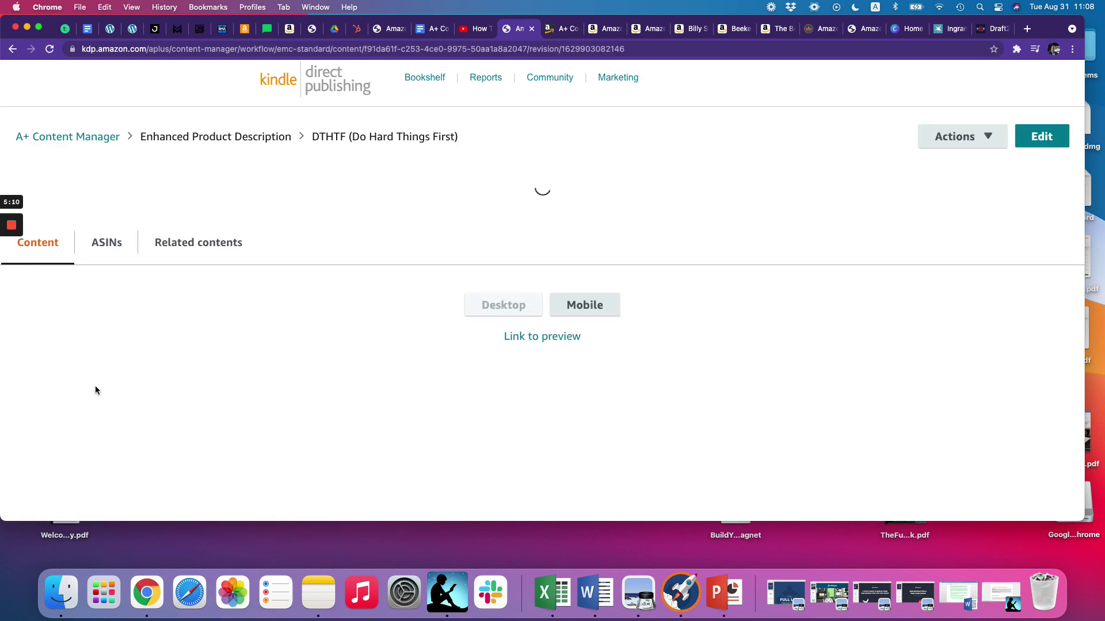
Step: Examine the content details and the two header banners in the desktop preview of DTHTF (Do Hard Things First)
scroll(515, 347, "down", 5)
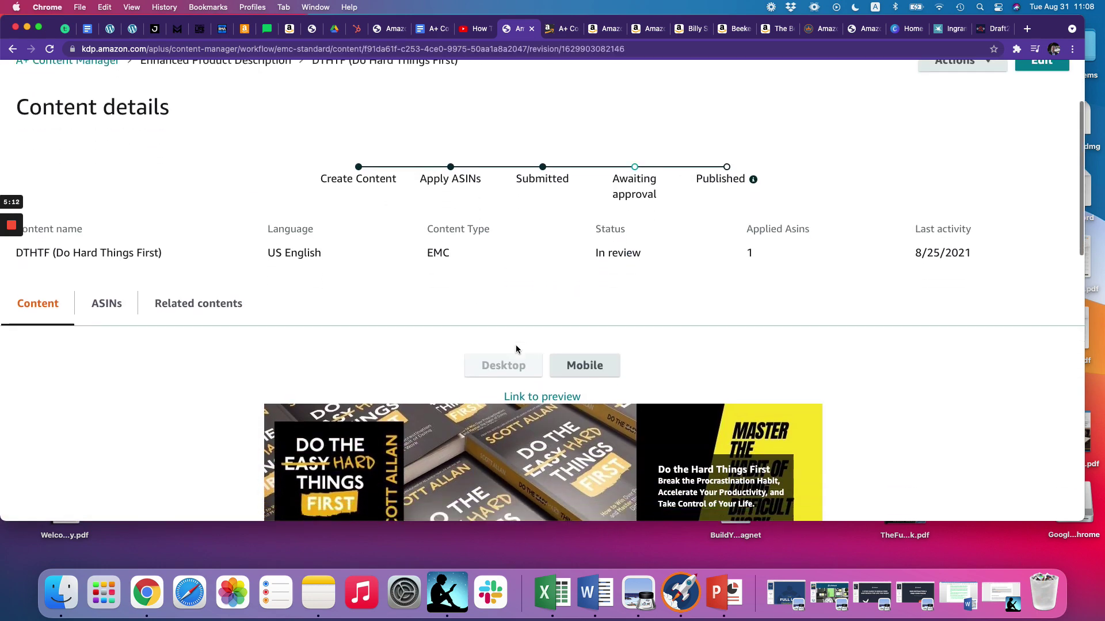
scroll(515, 348, "down", 3)
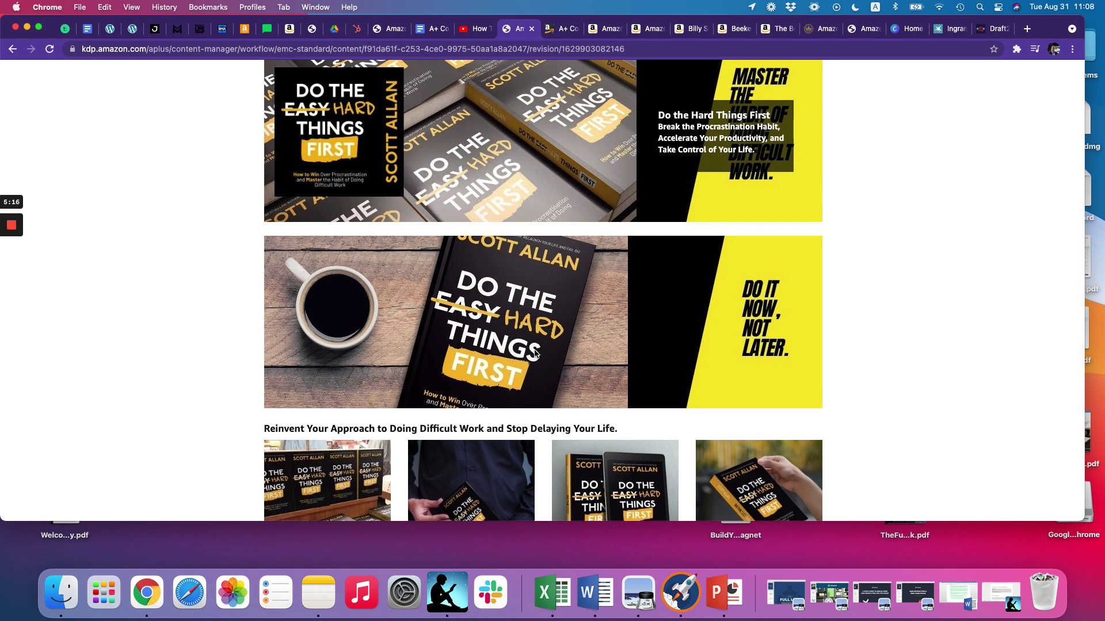
scroll(538, 354, "up", 3)
scroll(541, 353, "down", 1)
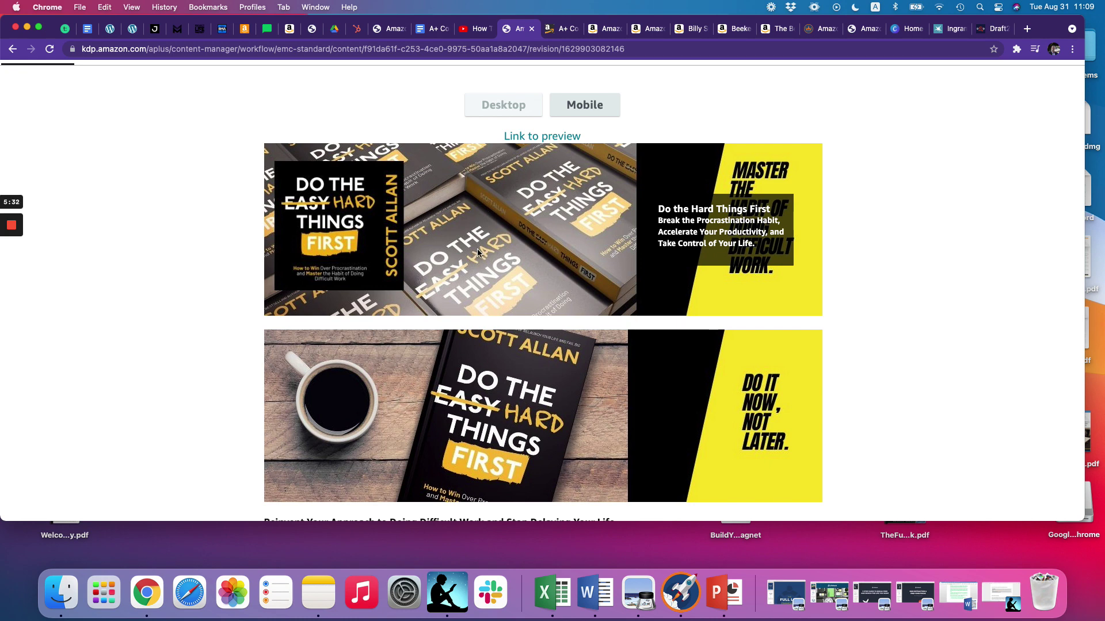
Step: Examine the four captioned images and the Mastering Your Human Potential author section, comparing them with the banners above
scroll(478, 250, "down", 5)
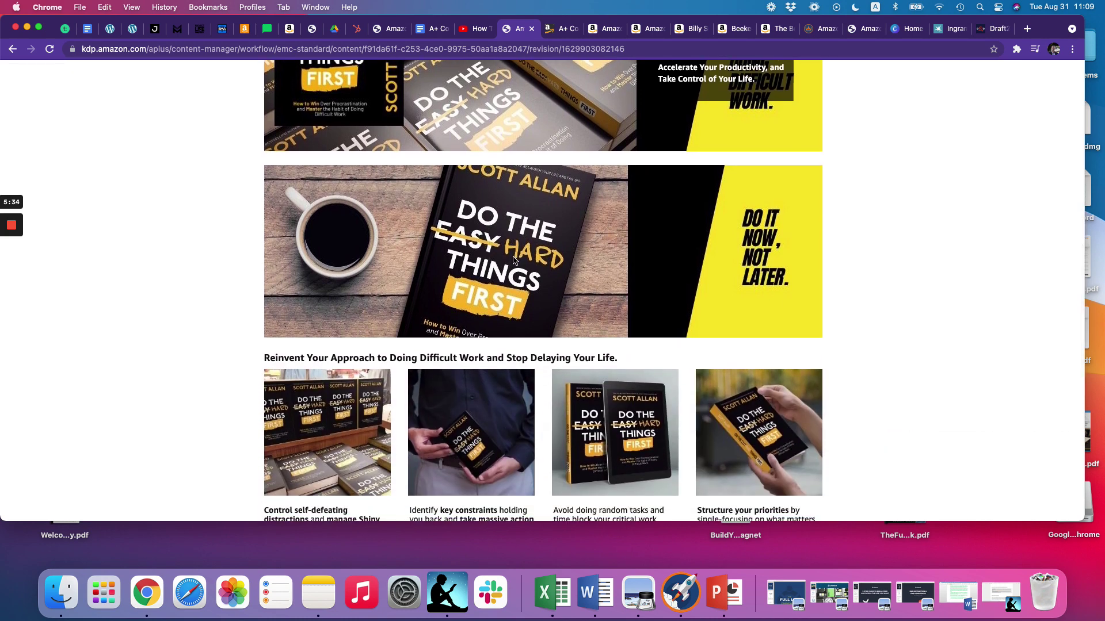
scroll(517, 262, "down", 3)
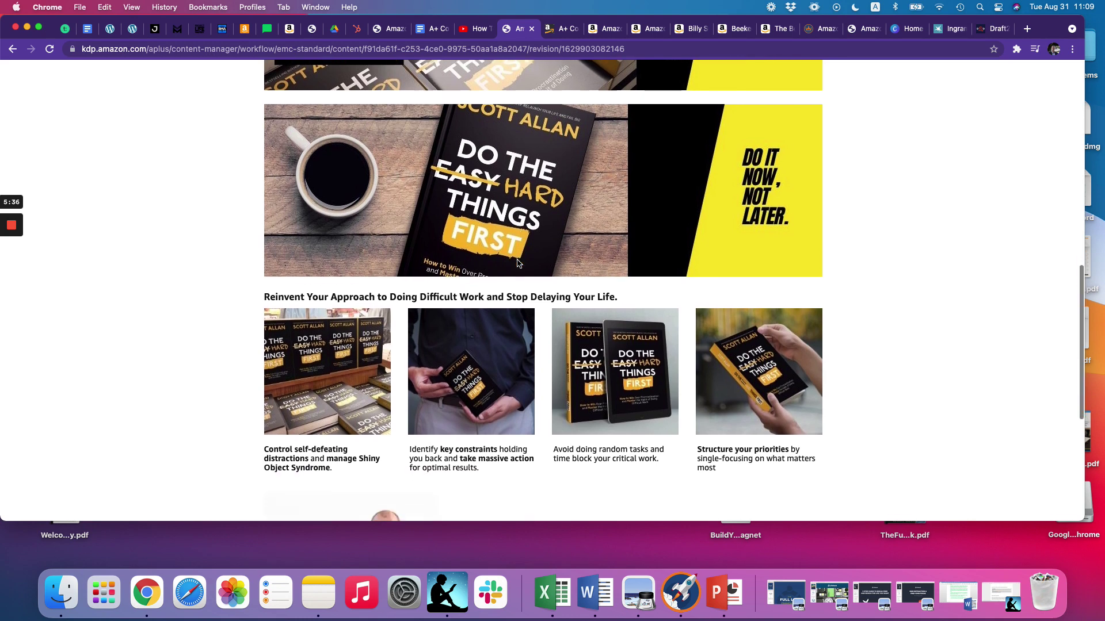
scroll(516, 263, "down", 2)
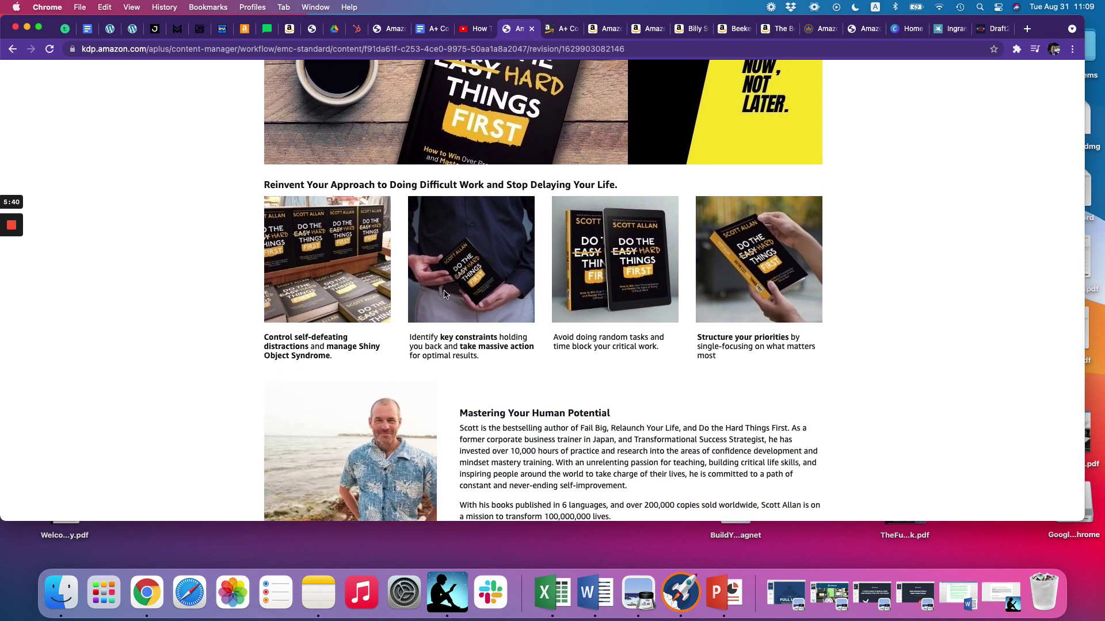
scroll(445, 294, "up", 8)
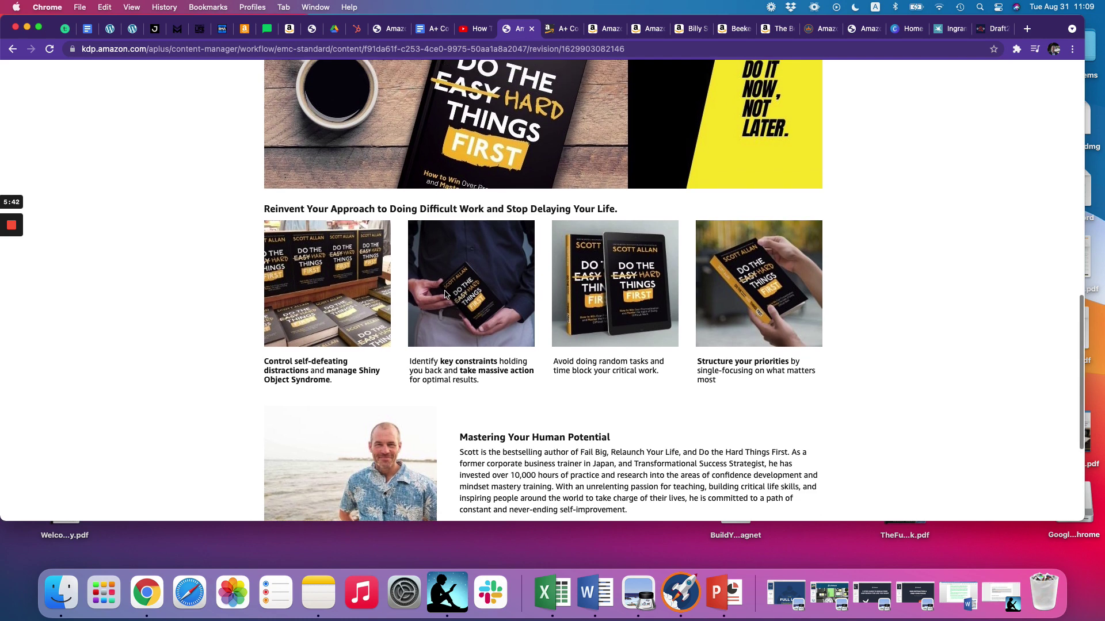
scroll(445, 293, "up", 3)
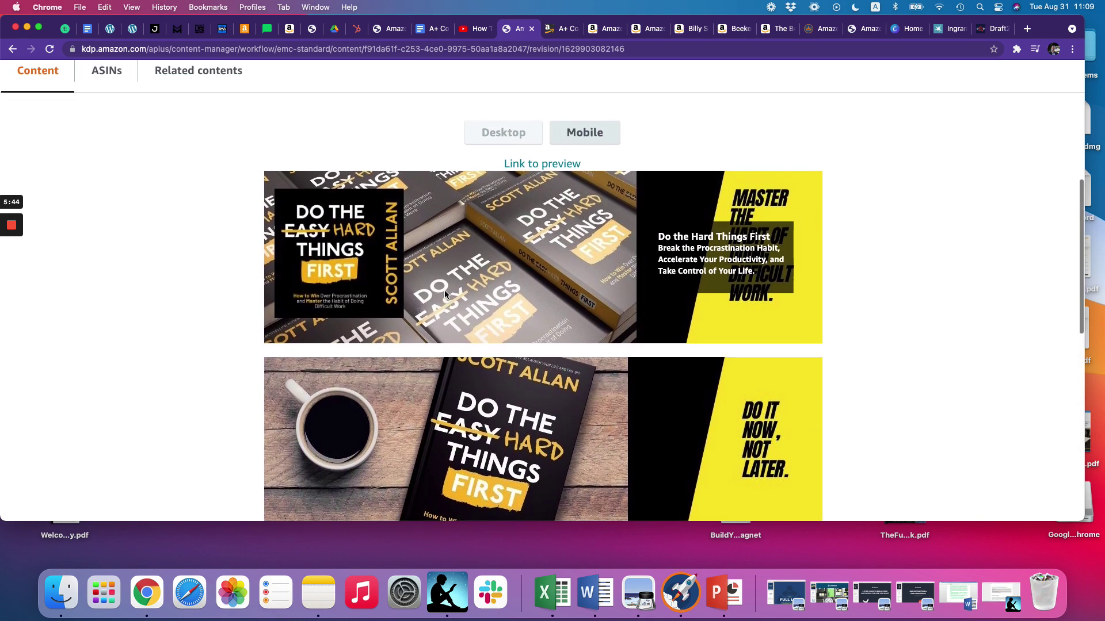
scroll(445, 294, "down", 10)
scroll(446, 294, "down", 3)
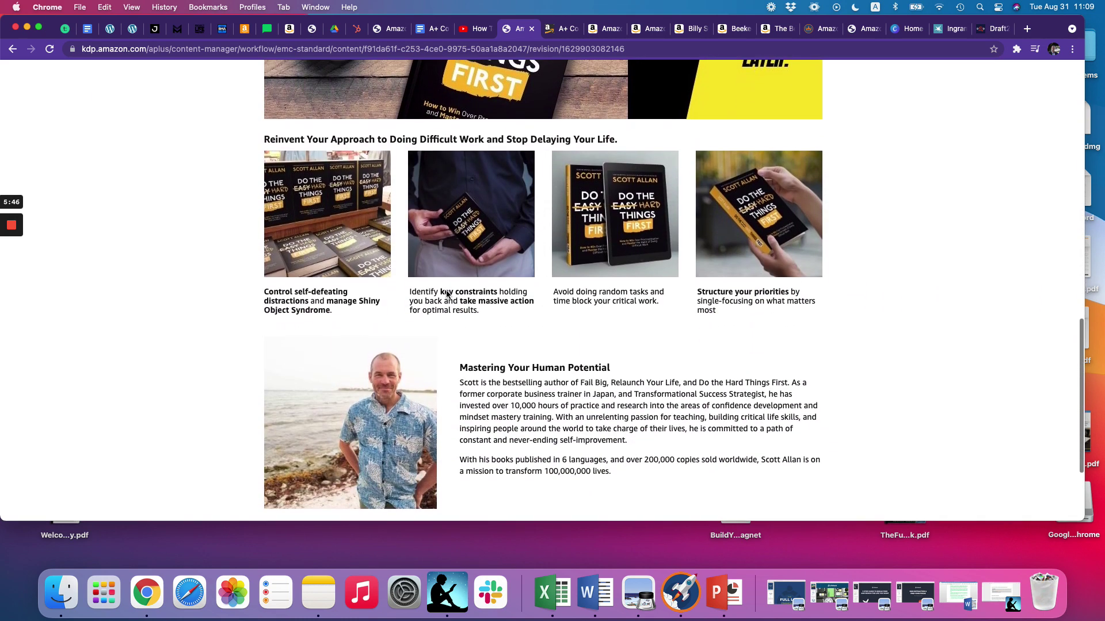
Step: Review the header banners of DTHTF (Do Hard Things First) again, along with its content details and approval progress
scroll(449, 294, "up", 9)
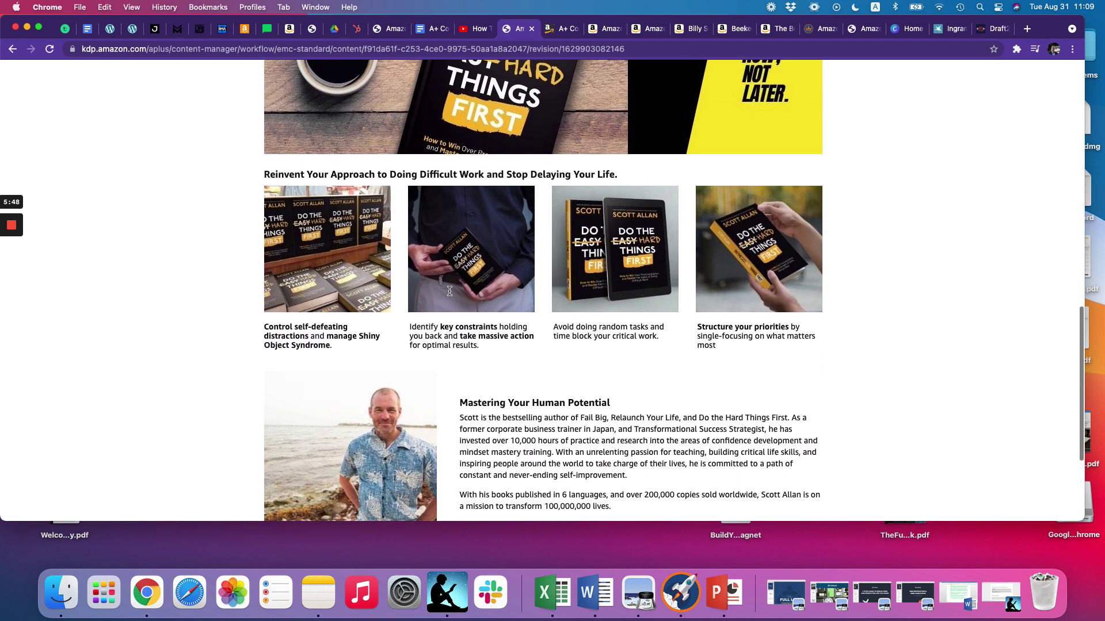
scroll(449, 295, "up", 1)
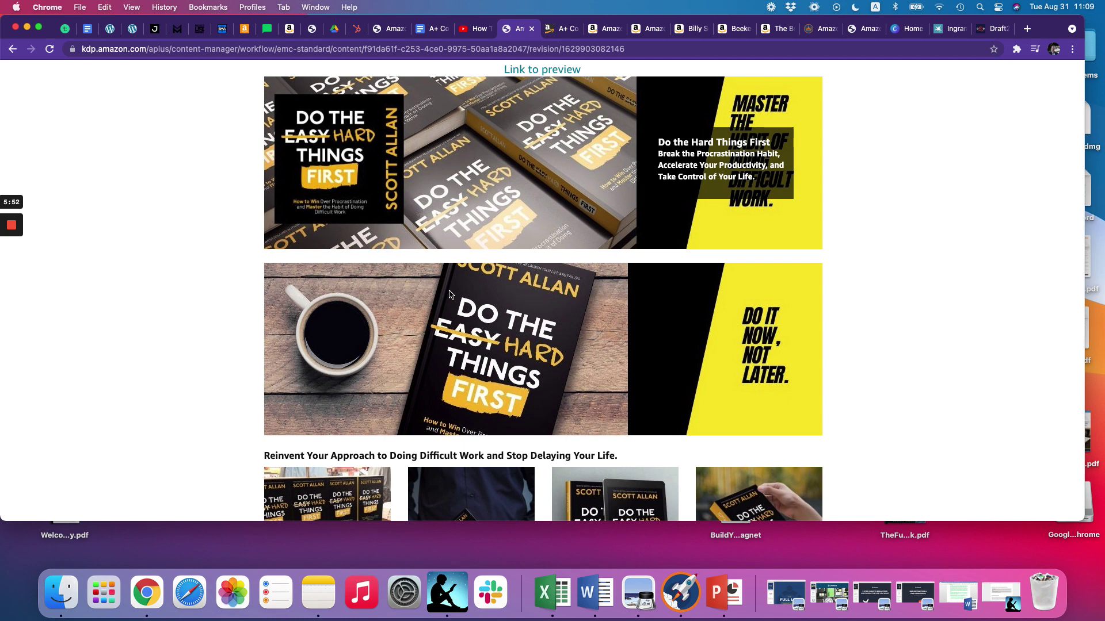
scroll(450, 294, "up", 6)
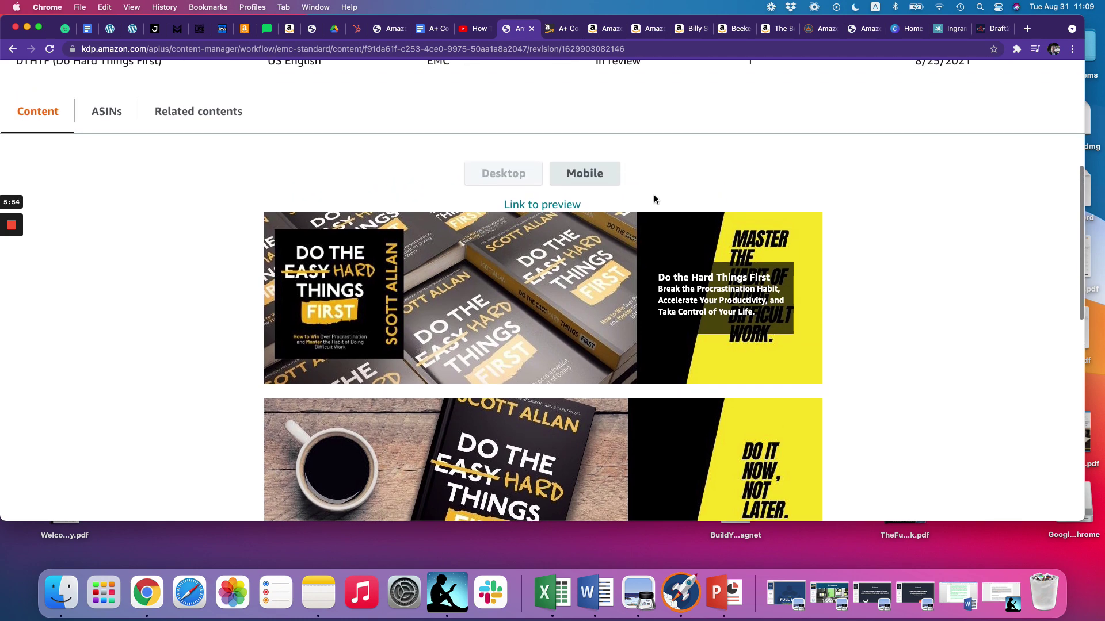
scroll(646, 203, "up", 1)
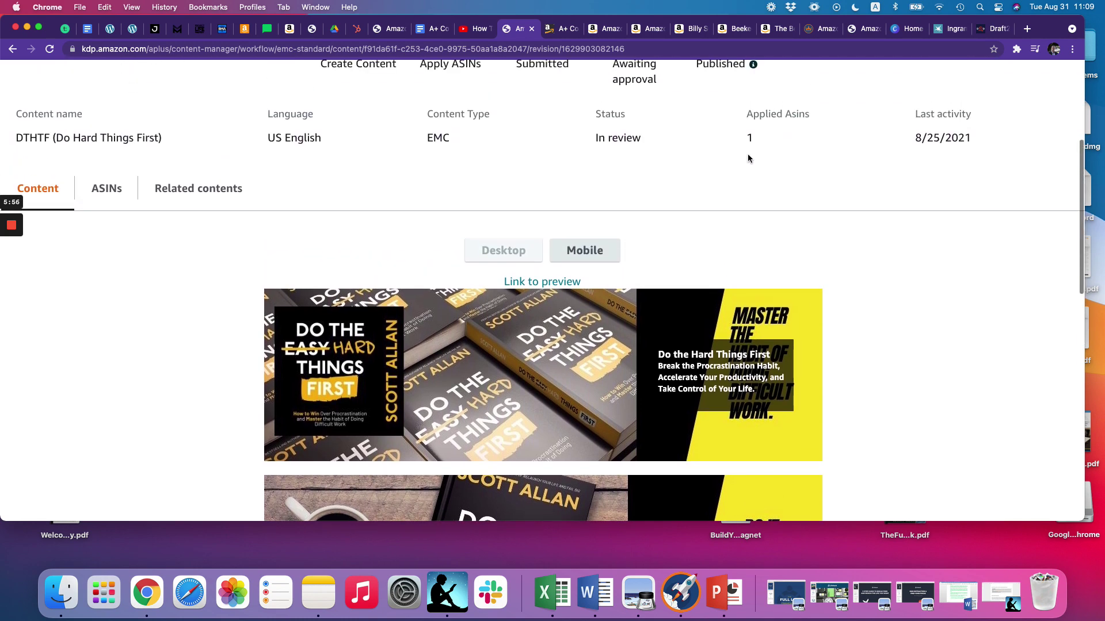
scroll(753, 157, "up", 1)
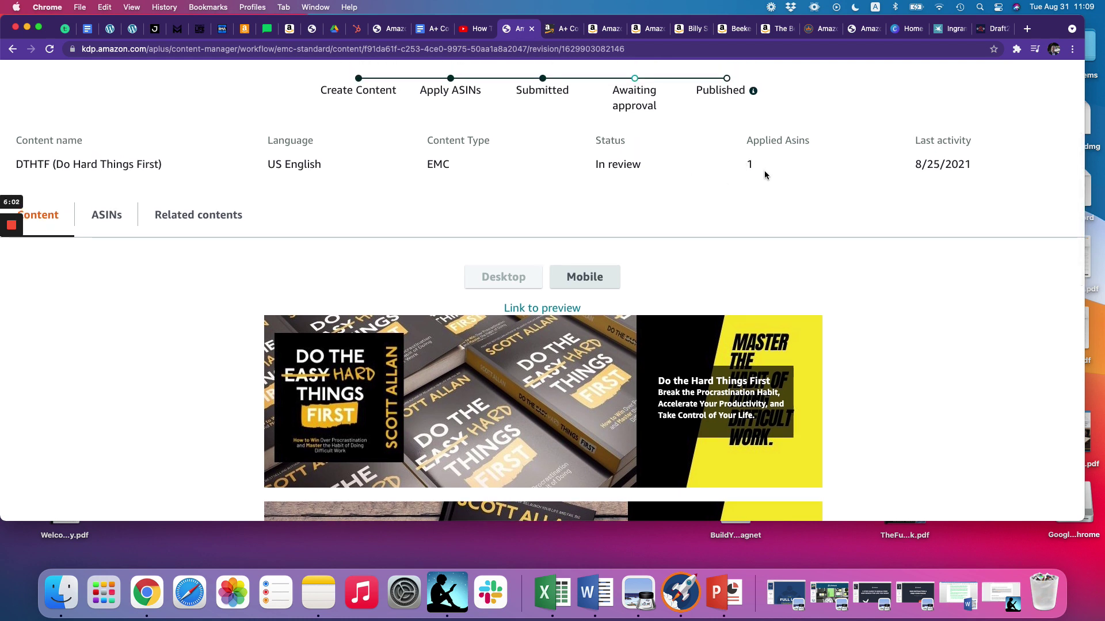
scroll(764, 170, "up", 1)
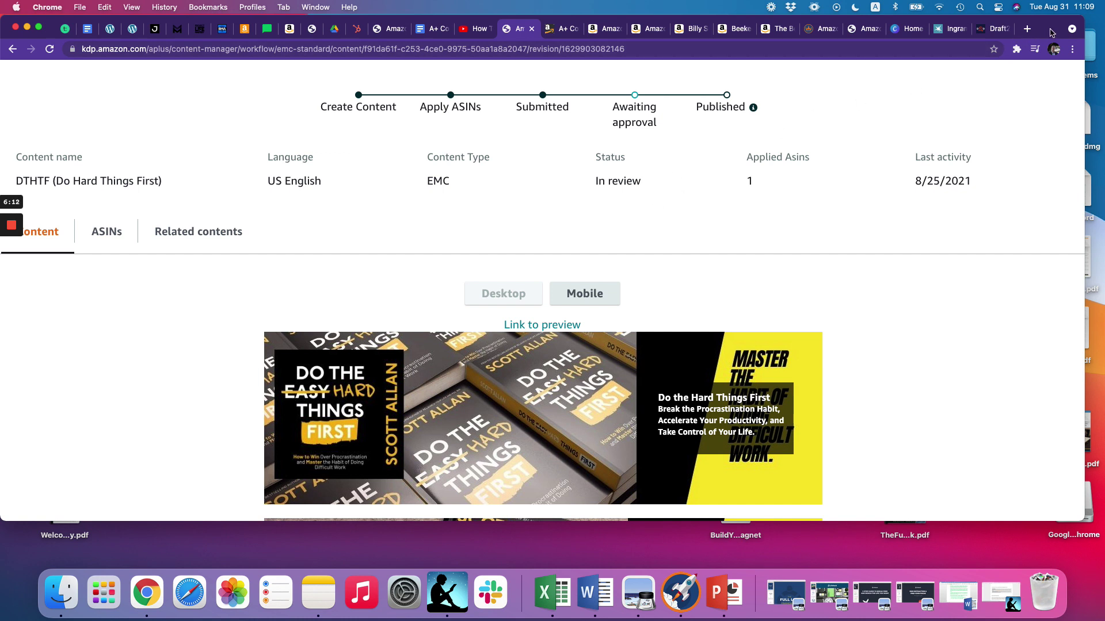
Step: Return to the A+ Content Manager and start creating new A+ content
left_click_drag(1046, 34, 1060, 34)
left_click(26, 49)
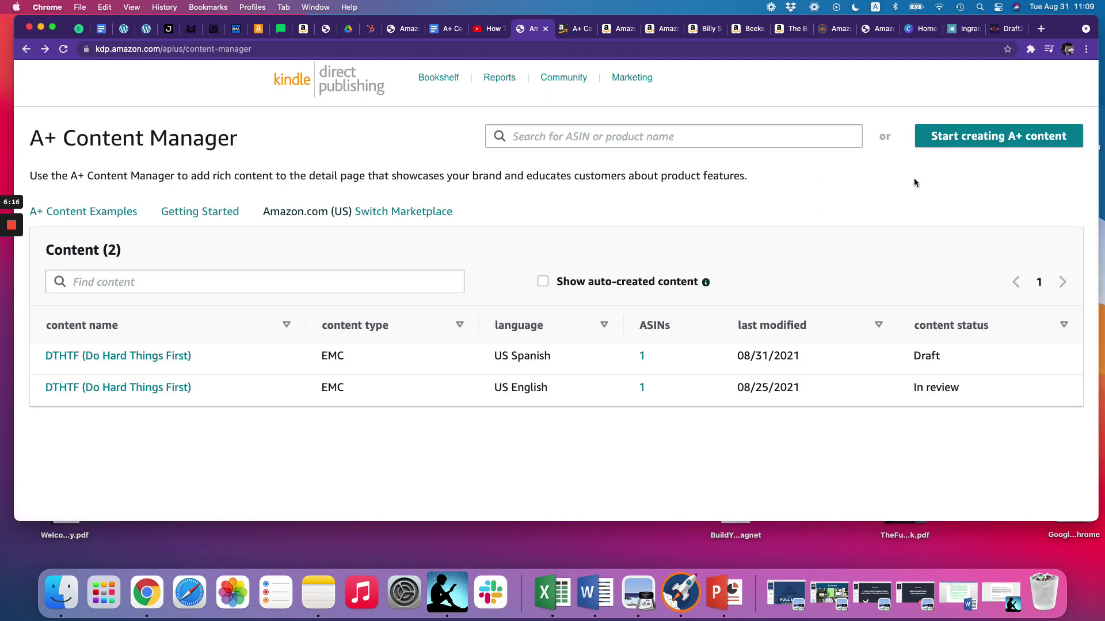
left_click(1011, 140)
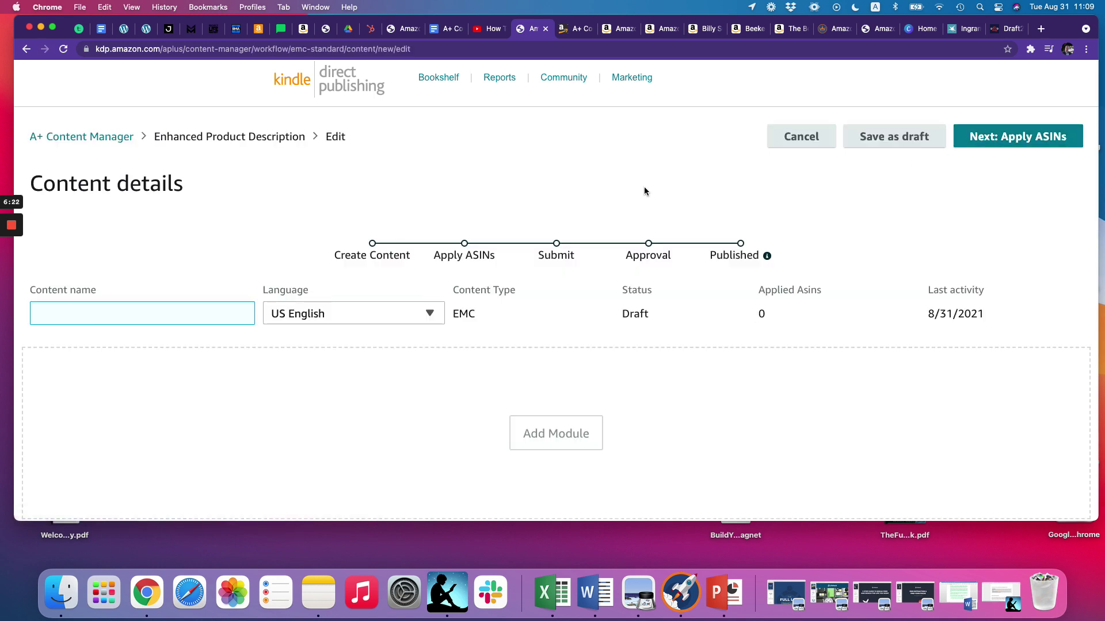
Step: Name the new content MyBook1 and choose US English as its language
scroll(52, 308, "down", 1)
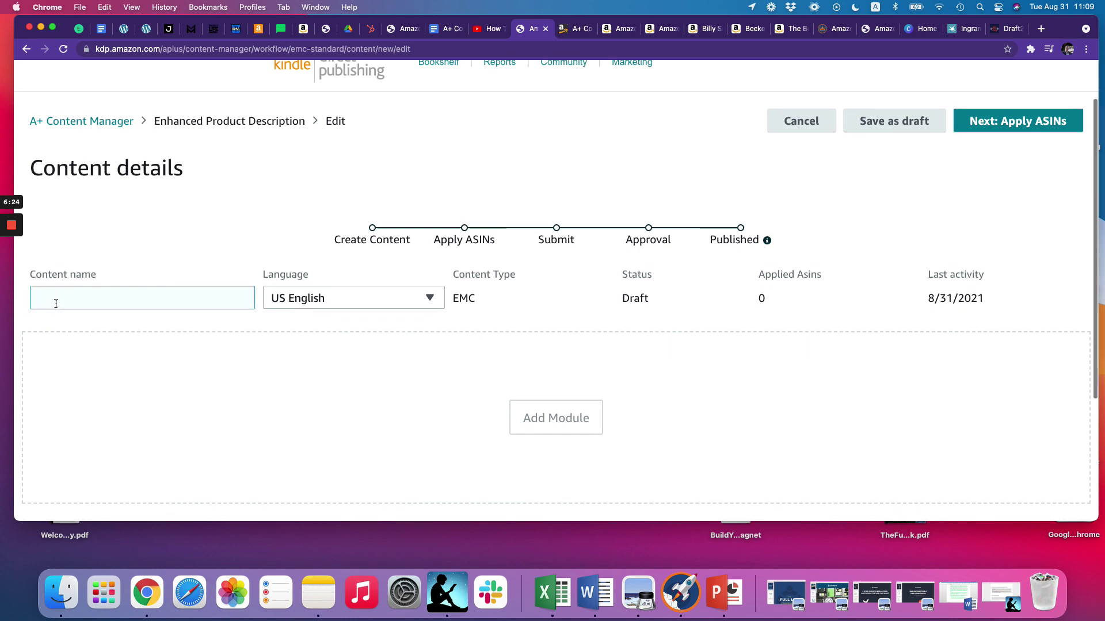
left_click(56, 303)
type("M")
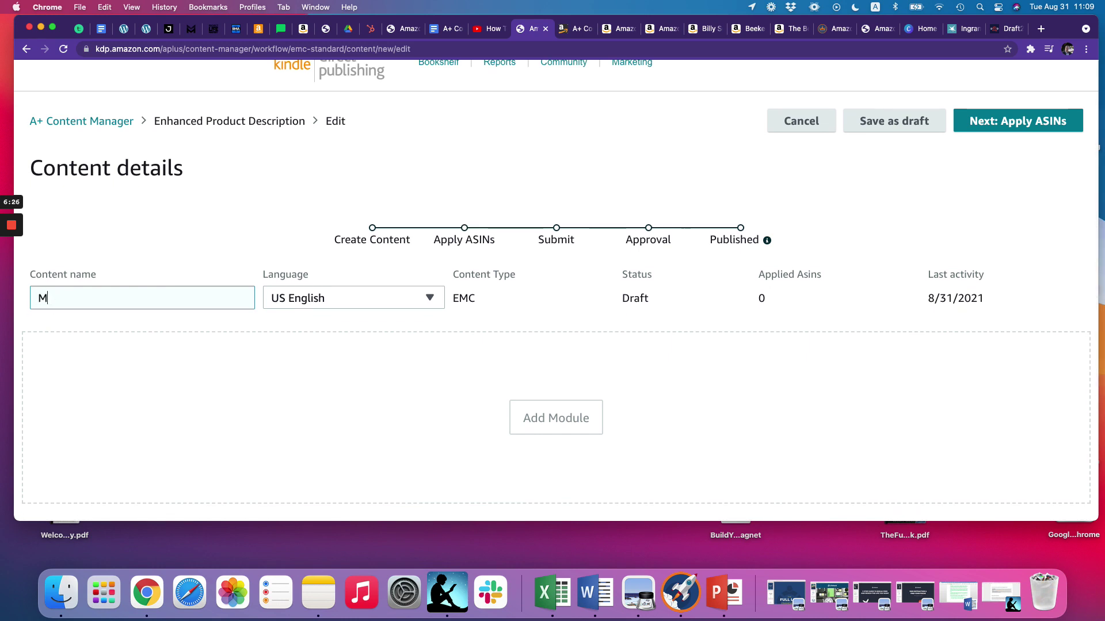
type("yBook1")
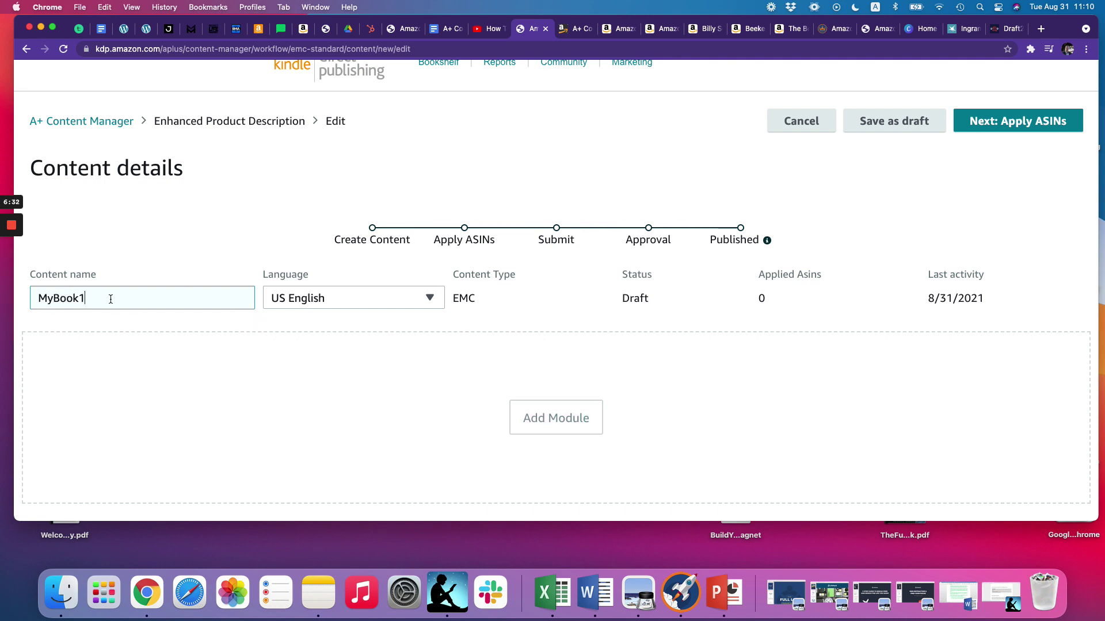
scroll(110, 298, "down", 1)
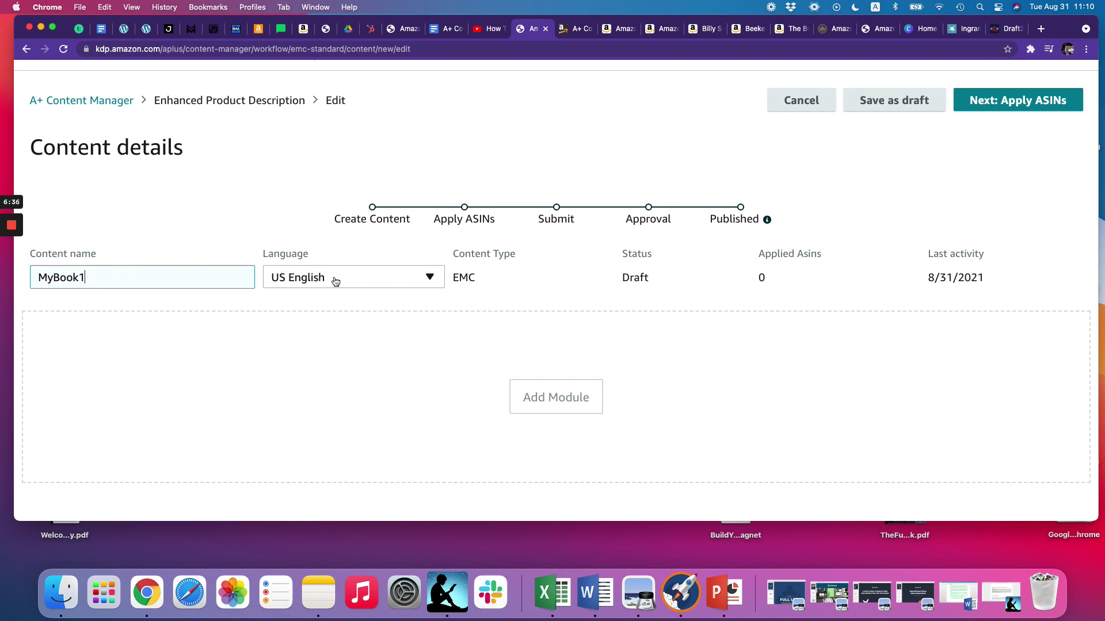
left_click(430, 278)
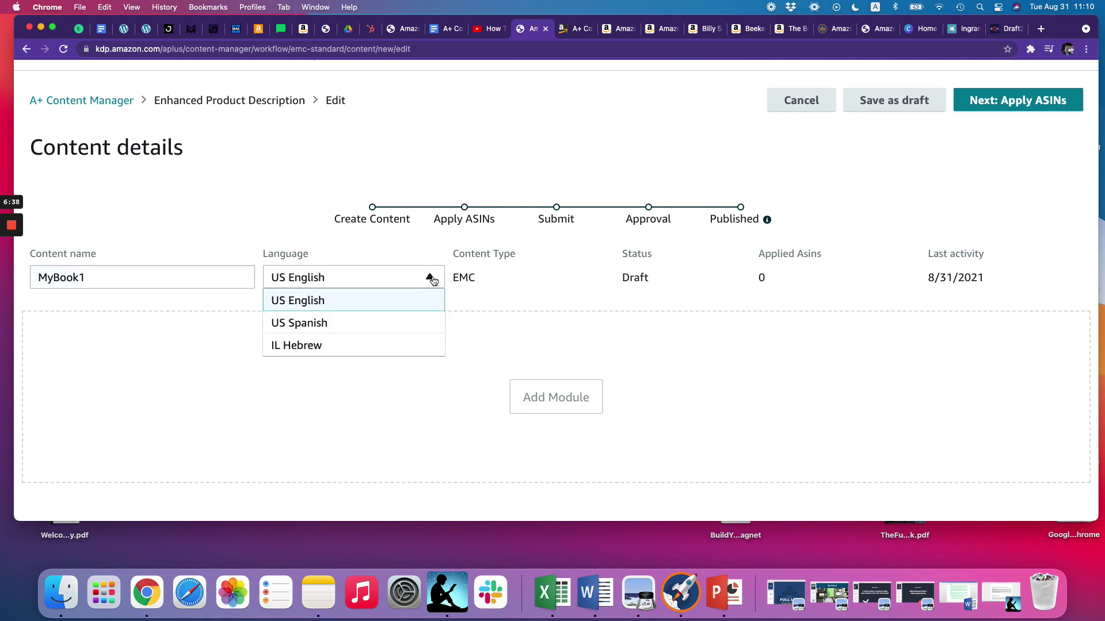
left_click(309, 301)
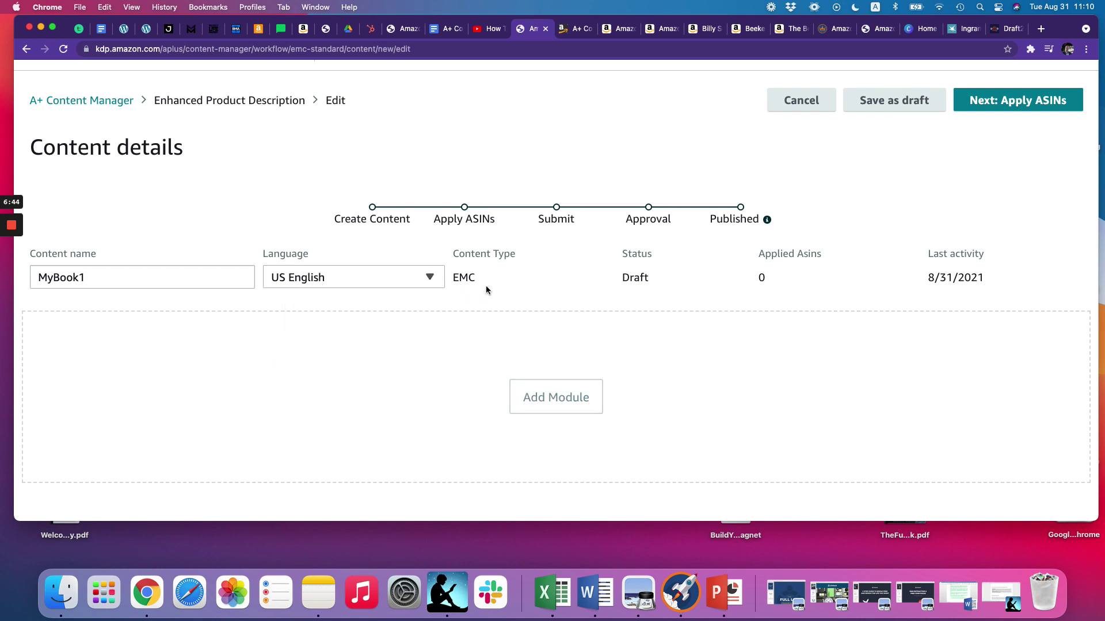
Step: Open the selection of modules to add to the MyBook1 content
scroll(516, 291, "down", 1)
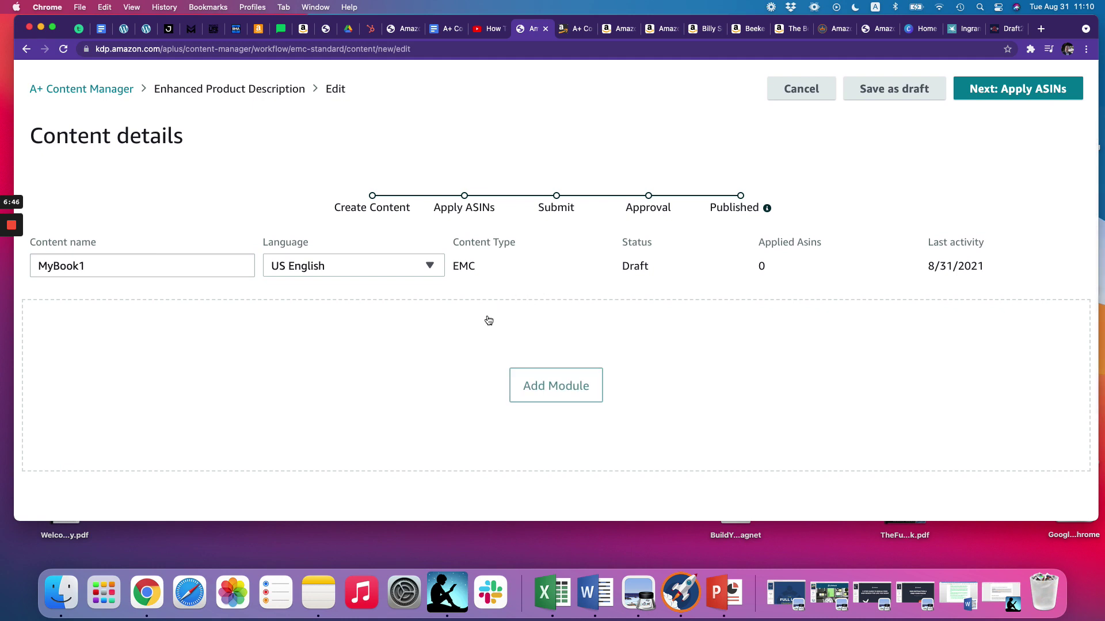
scroll(652, 311, "down", 4)
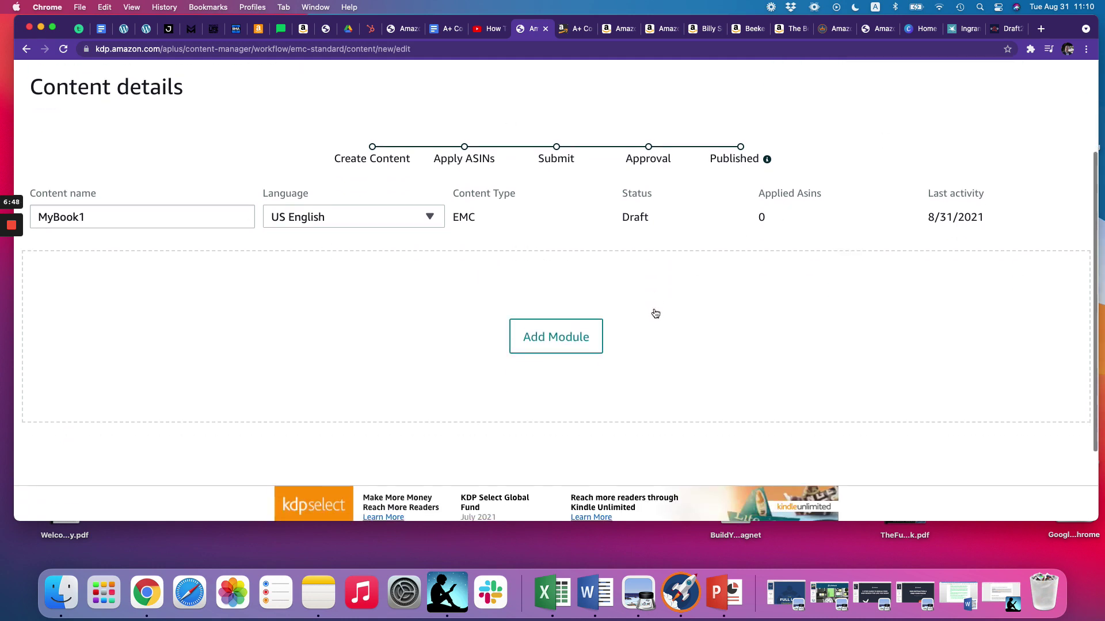
scroll(634, 335, "down", 1)
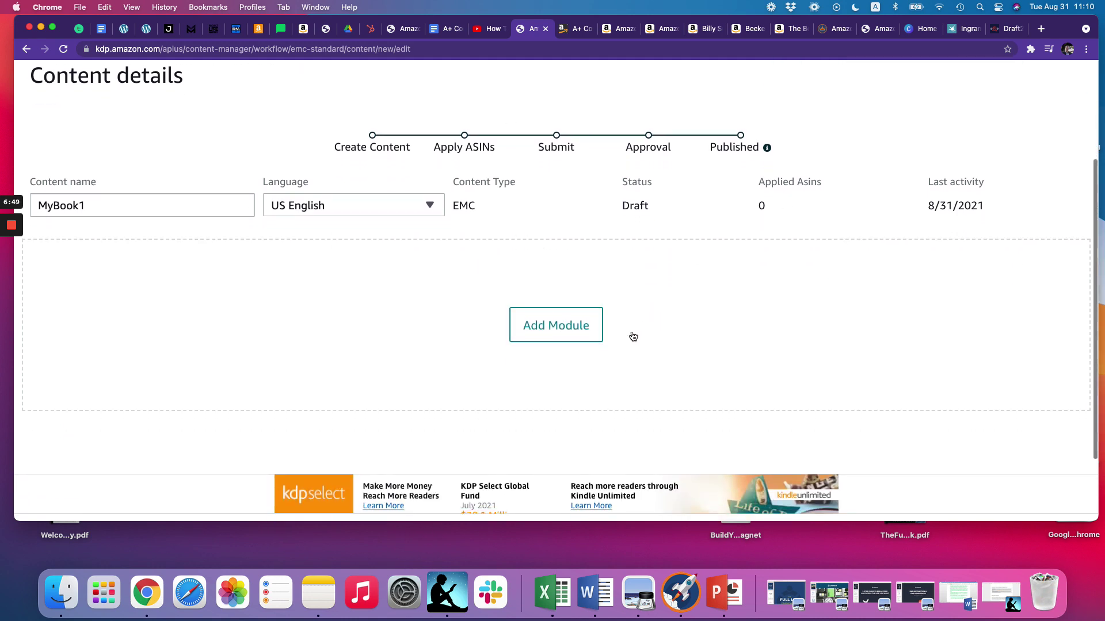
left_click(561, 326)
scroll(560, 328, "up", 2)
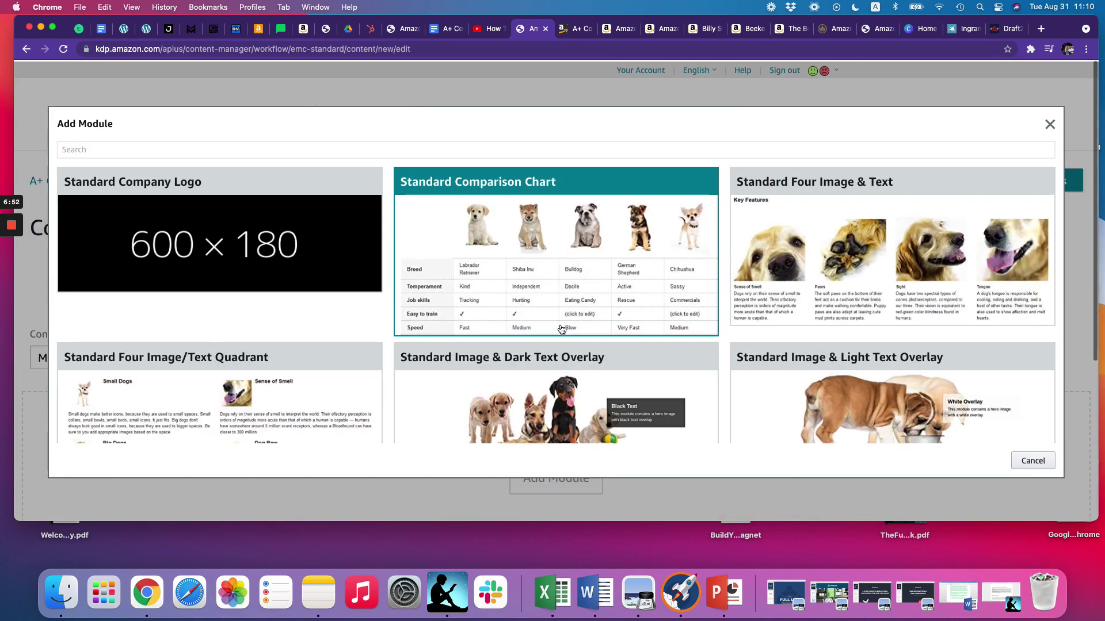
Step: Examine the available module layouts, from Standard Company Logo through Standard Three Images & Text, including the image and text overlay modules
scroll(561, 328, "down", 3)
scroll(560, 326, "up", 3)
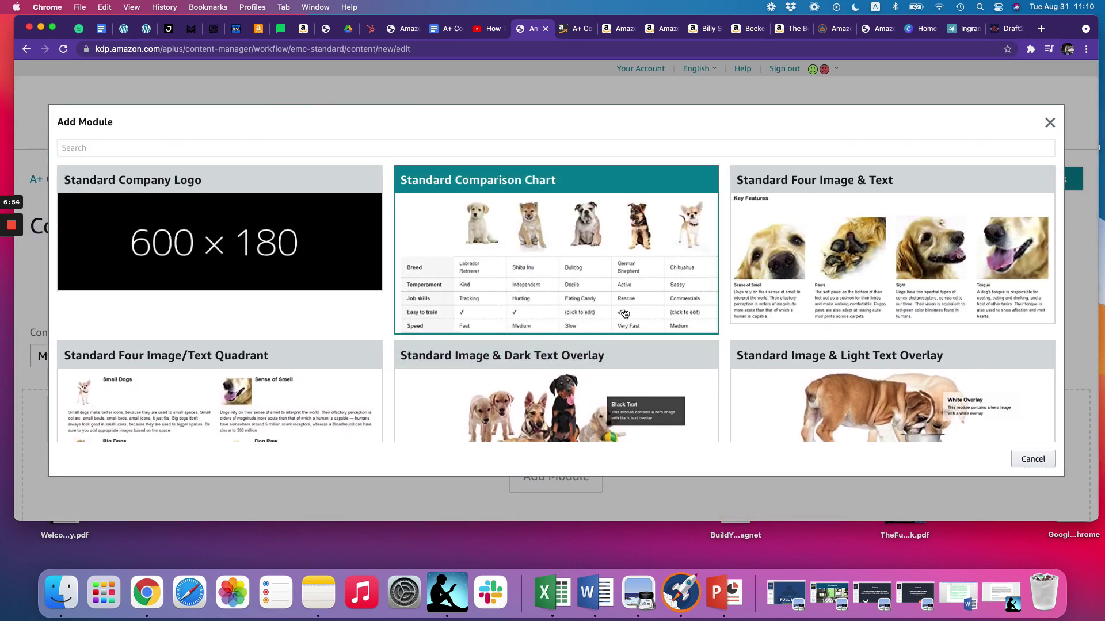
scroll(624, 313, "down", 4)
scroll(625, 313, "down", 5)
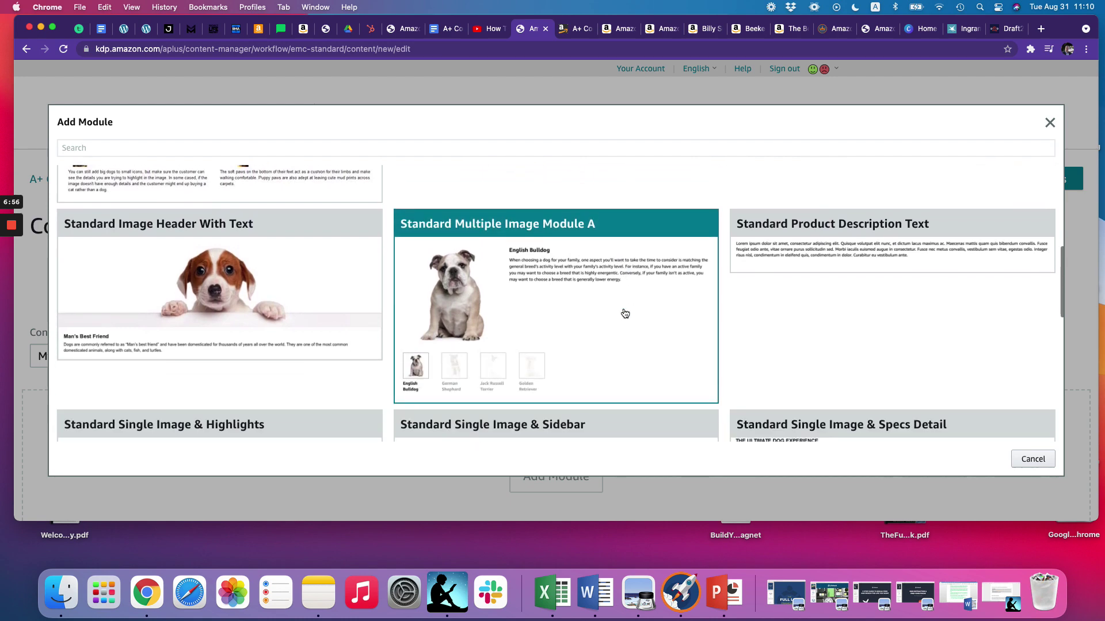
scroll(625, 313, "down", 4)
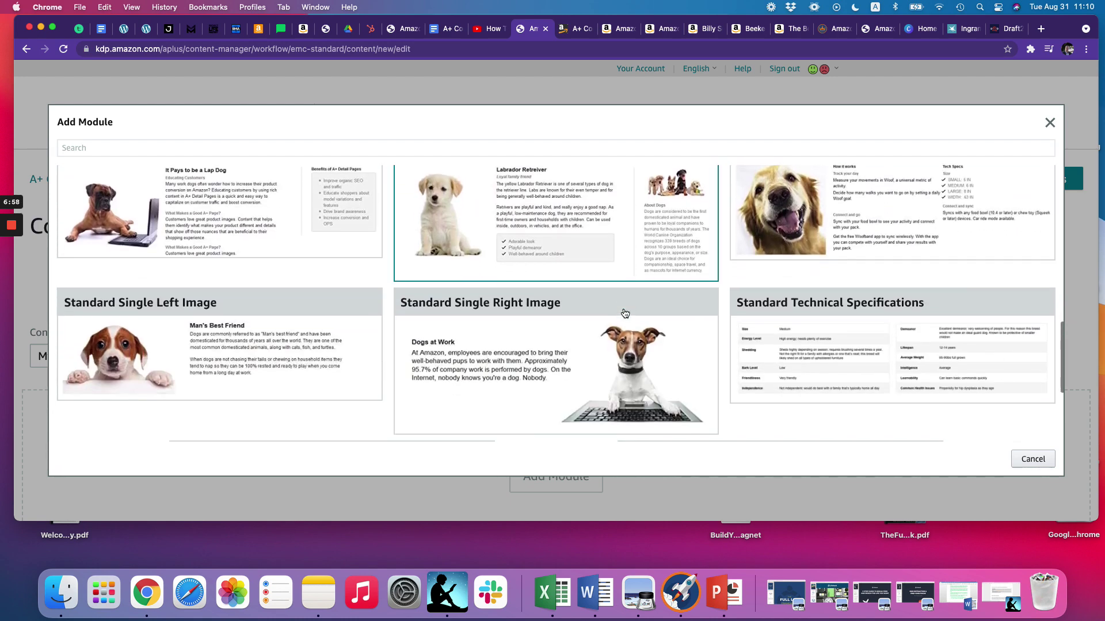
scroll(625, 313, "down", 2)
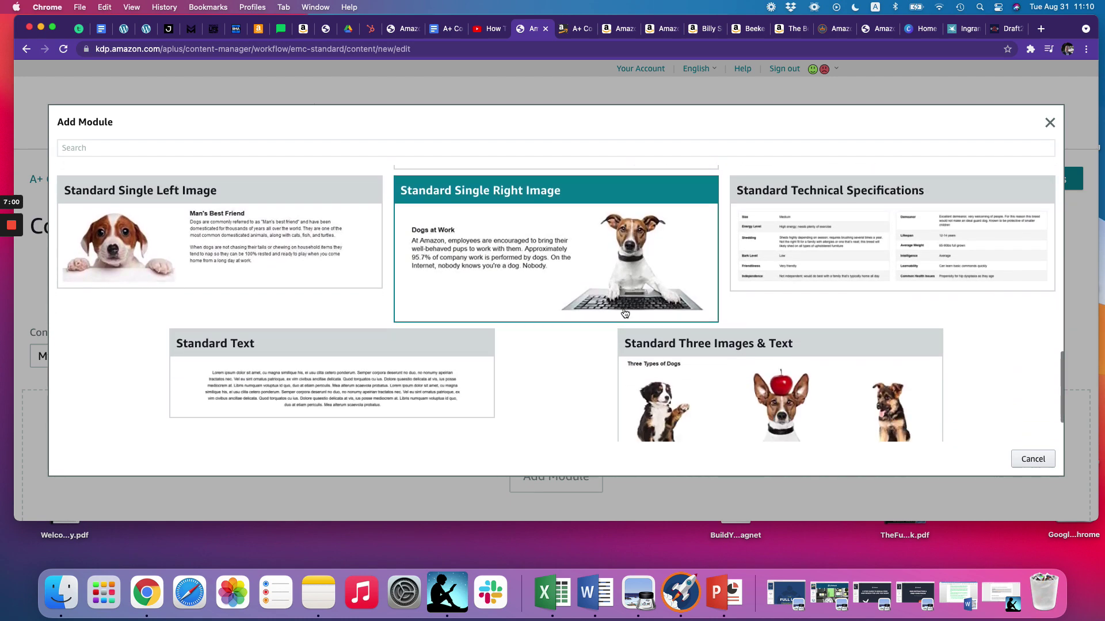
scroll(625, 313, "up", 10)
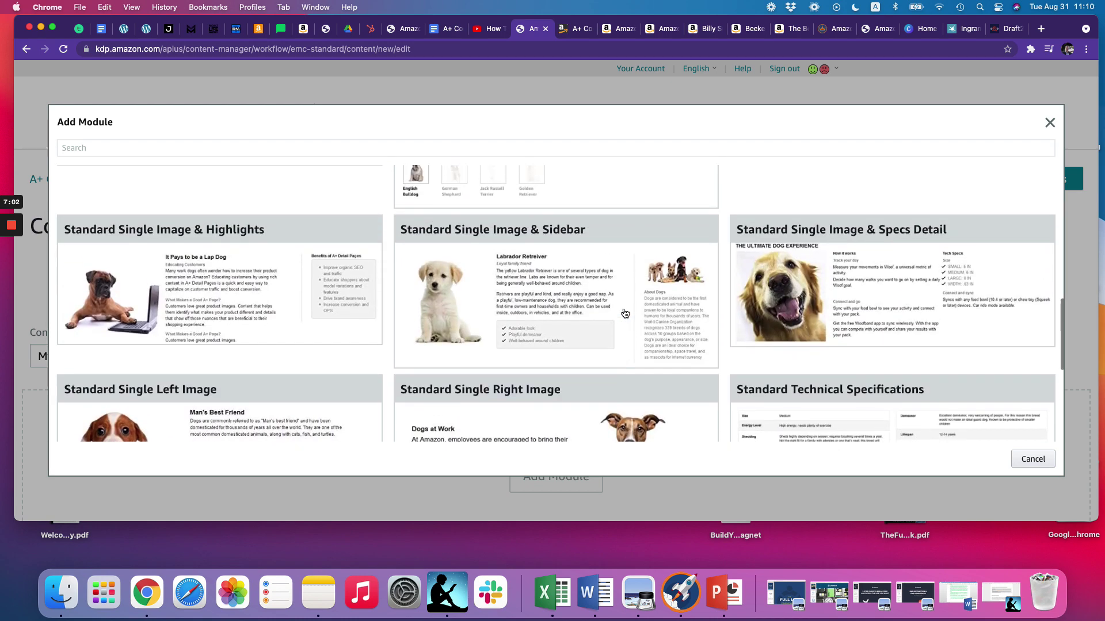
scroll(570, 214, "up", 5)
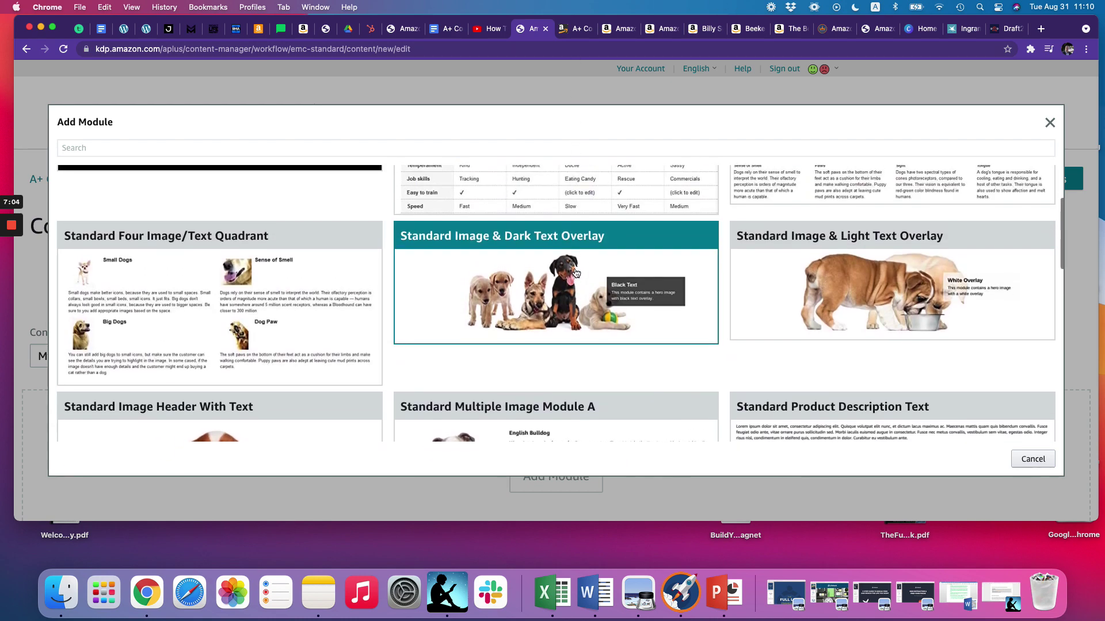
scroll(577, 276, "down", 3)
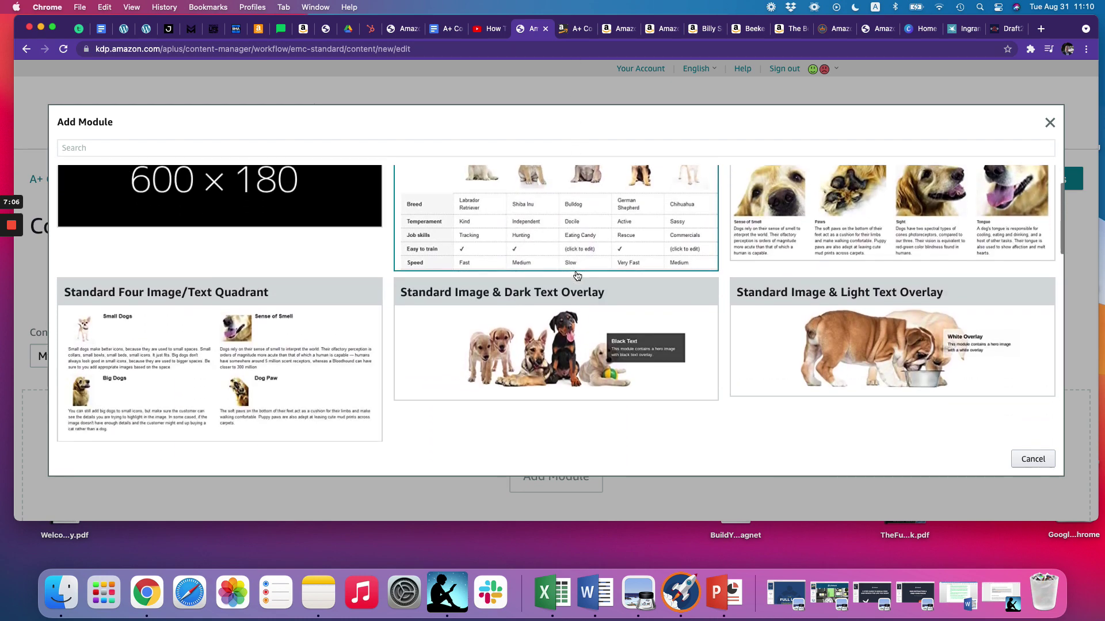
scroll(544, 299, "down", 1)
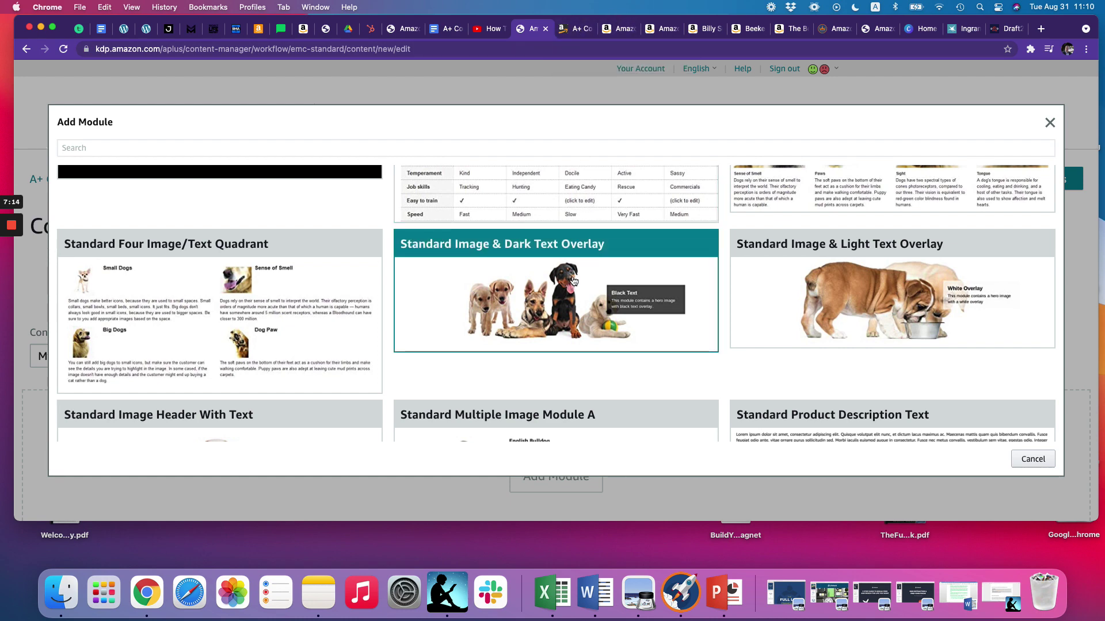
Step: Examine the From the Publisher banner and quote images on the astronaut novel's Amazon page, and return to the module selection
left_click(665, 31)
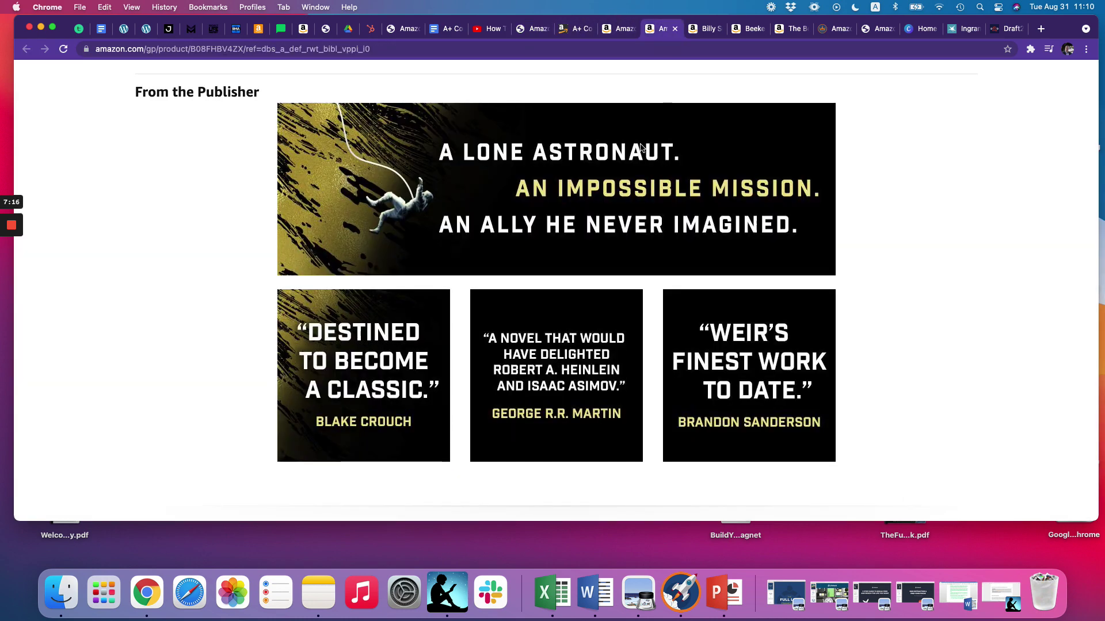
scroll(640, 147, "up", 1)
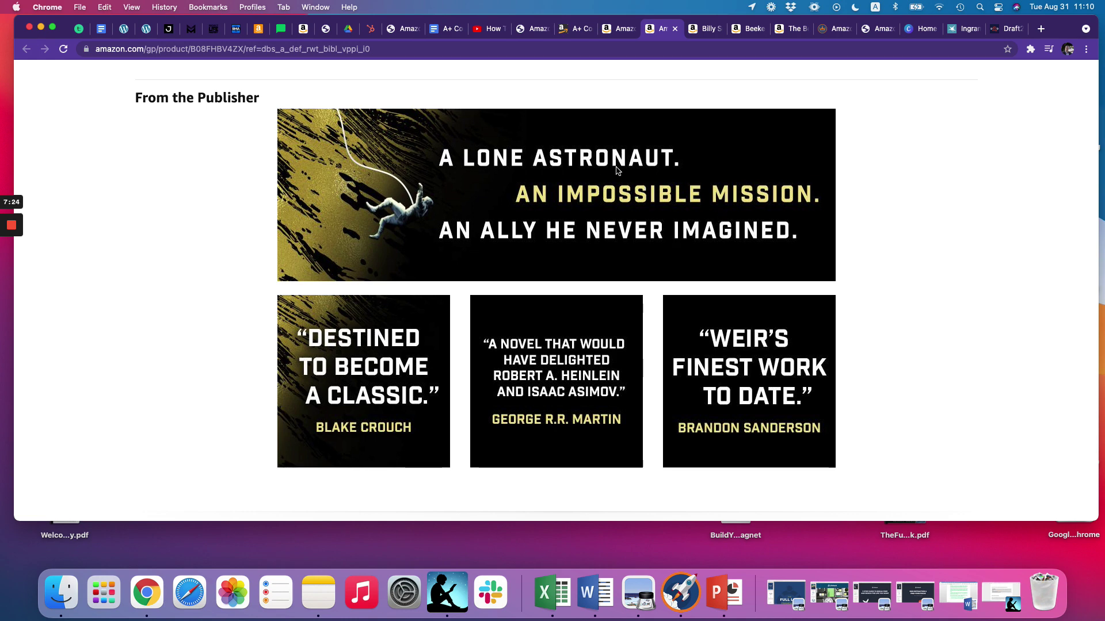
left_click(578, 31)
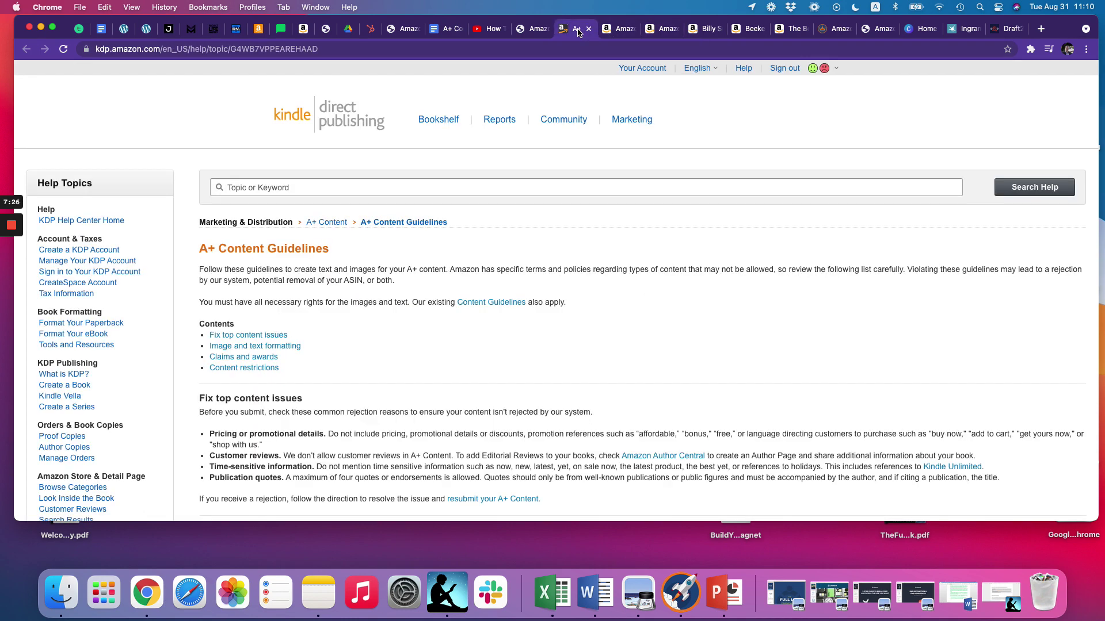
left_click(618, 27)
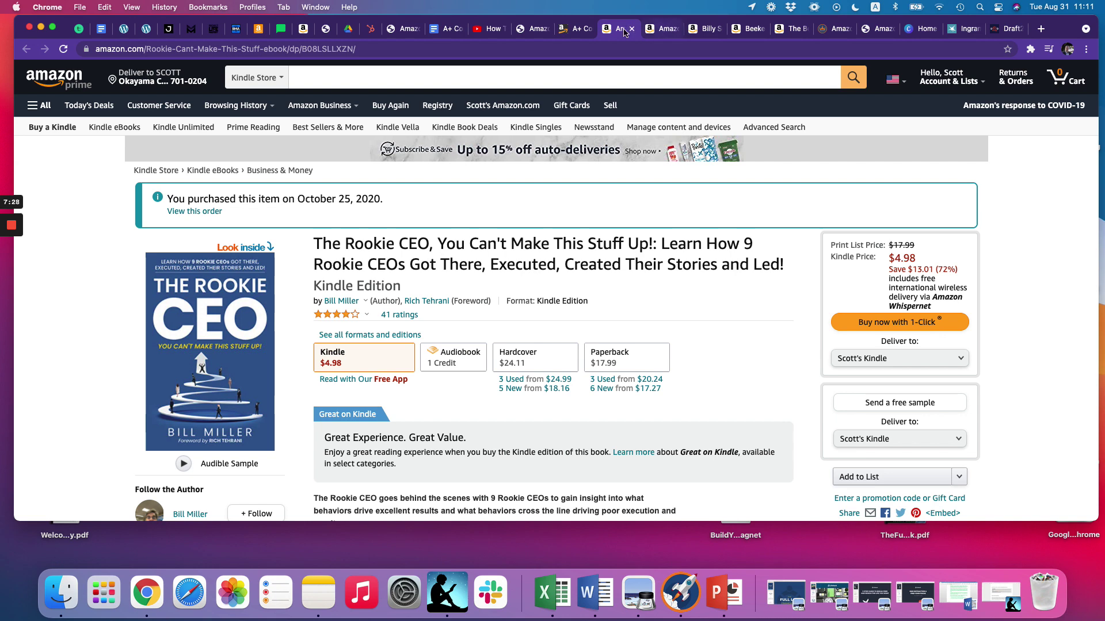
left_click(532, 29)
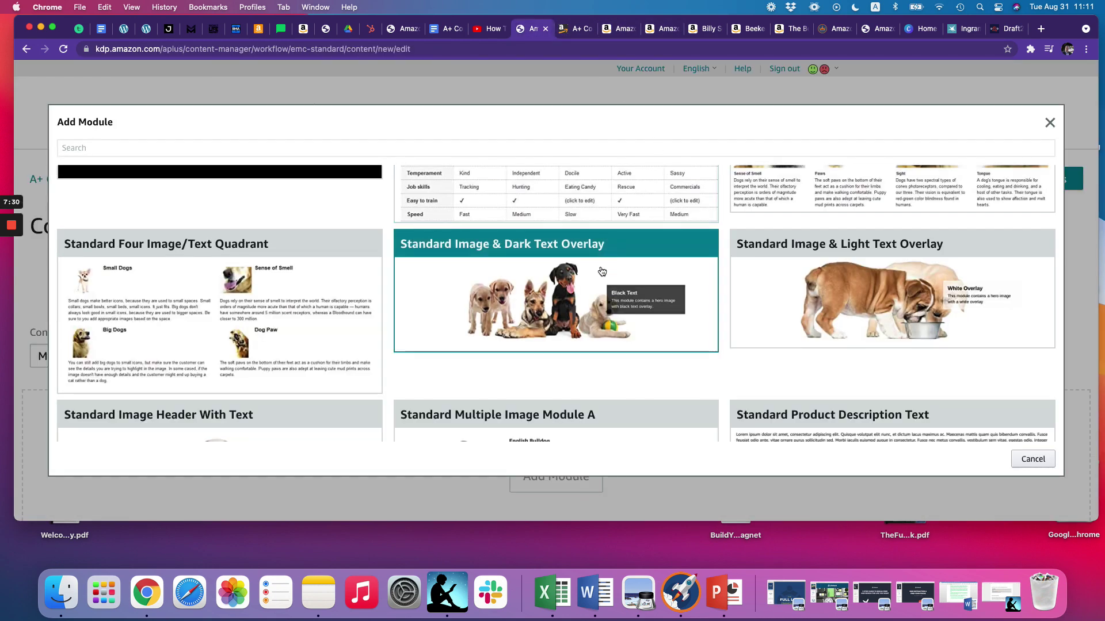
Step: Add the Standard Image & Dark Text Overlay module to the MyBook1 content and bring its empty fields into view
scroll(724, 291, "up", 1)
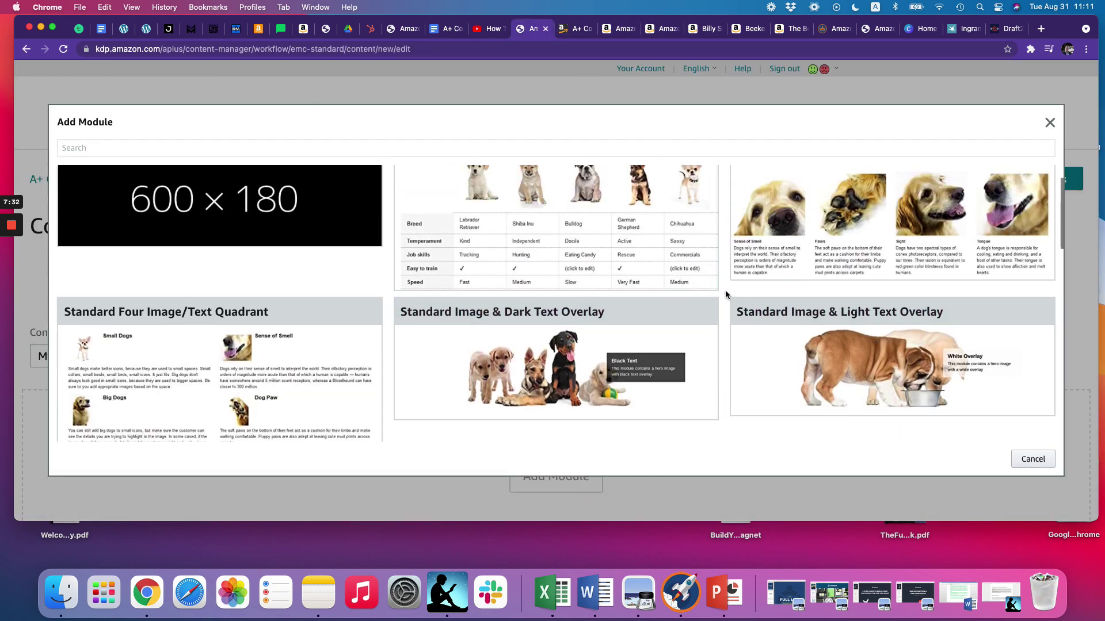
scroll(691, 293, "down", 3)
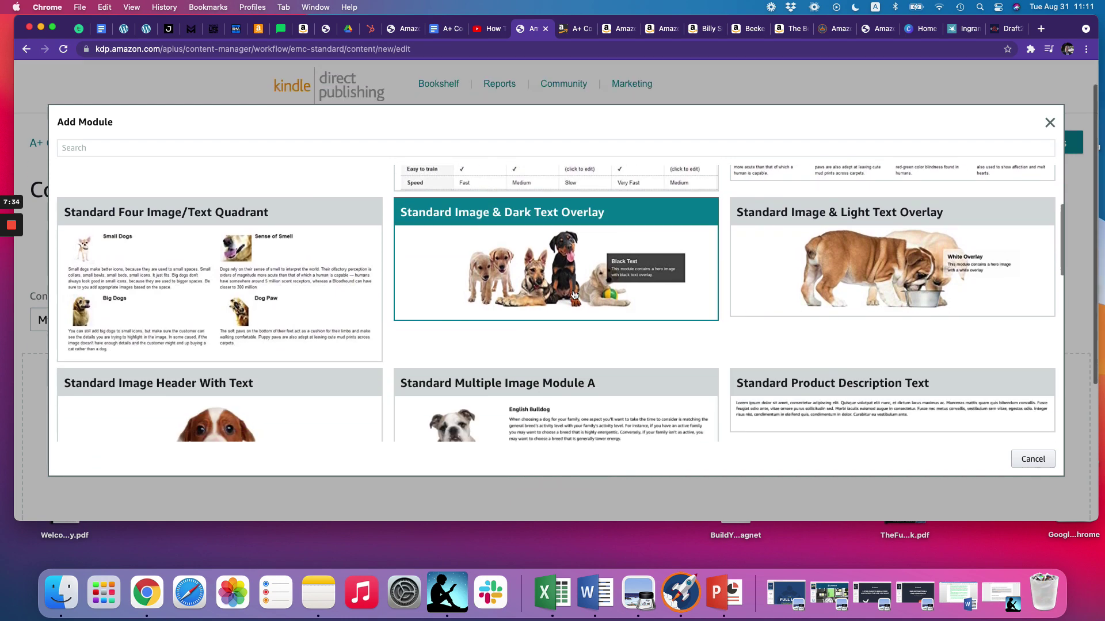
scroll(570, 296, "down", 1)
left_click(556, 240)
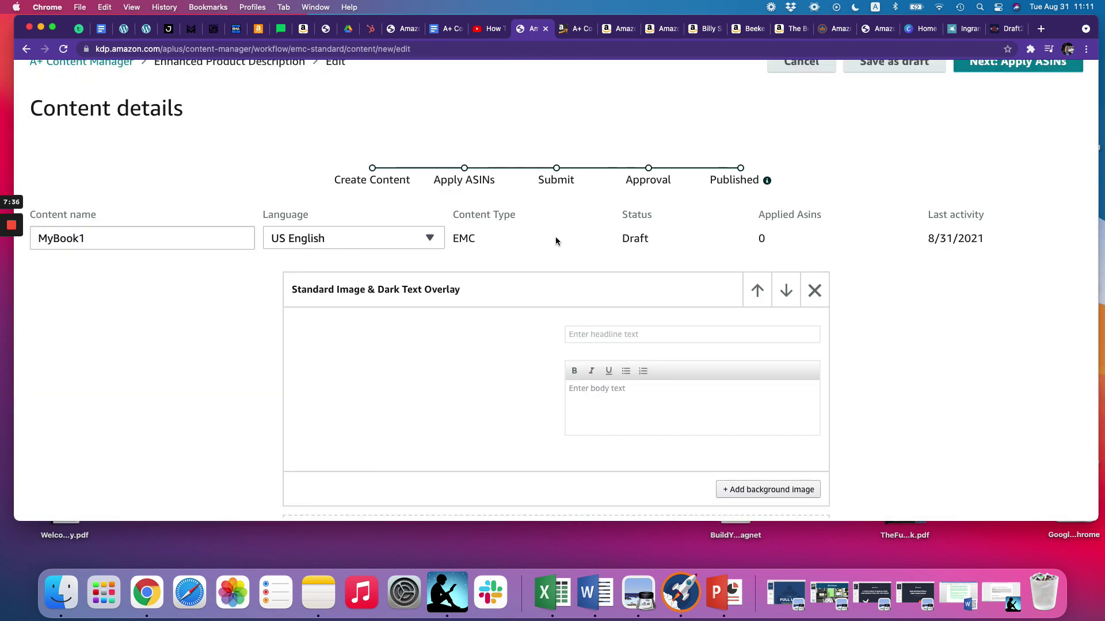
scroll(488, 342, "down", 4)
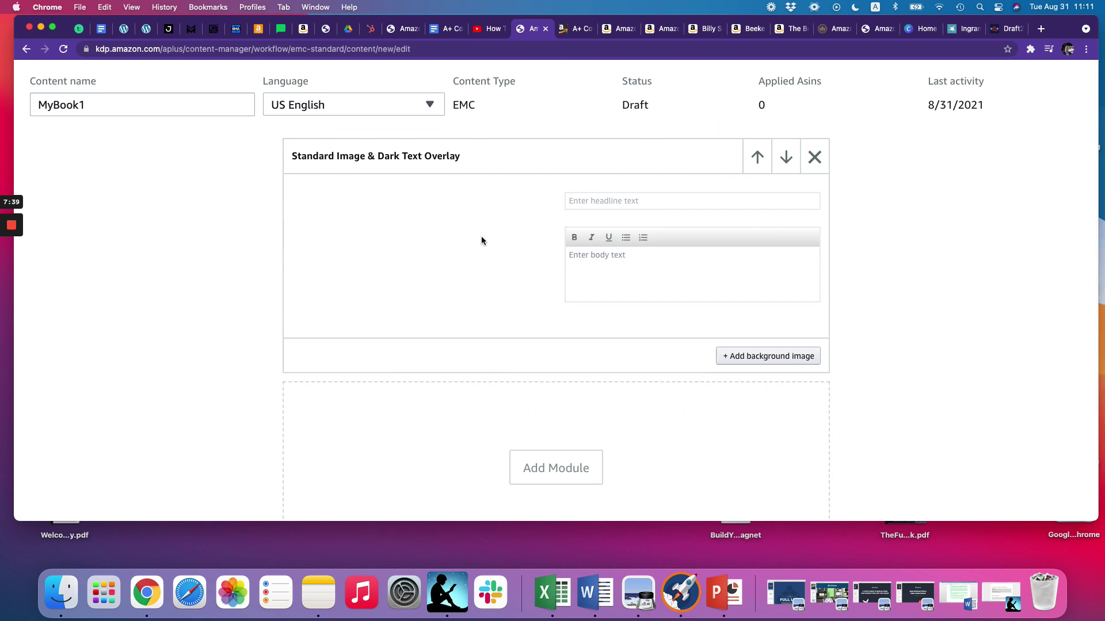
Step: Check the character limit of the body text in the Standard Image & Dark Text Overlay module
left_click(599, 265)
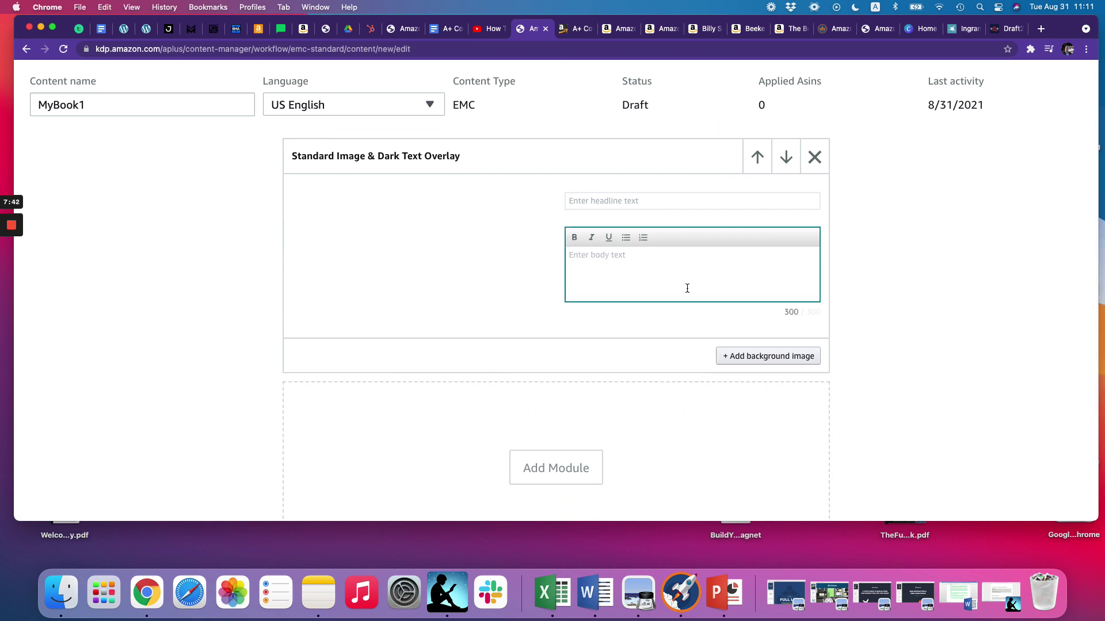
left_click(424, 230)
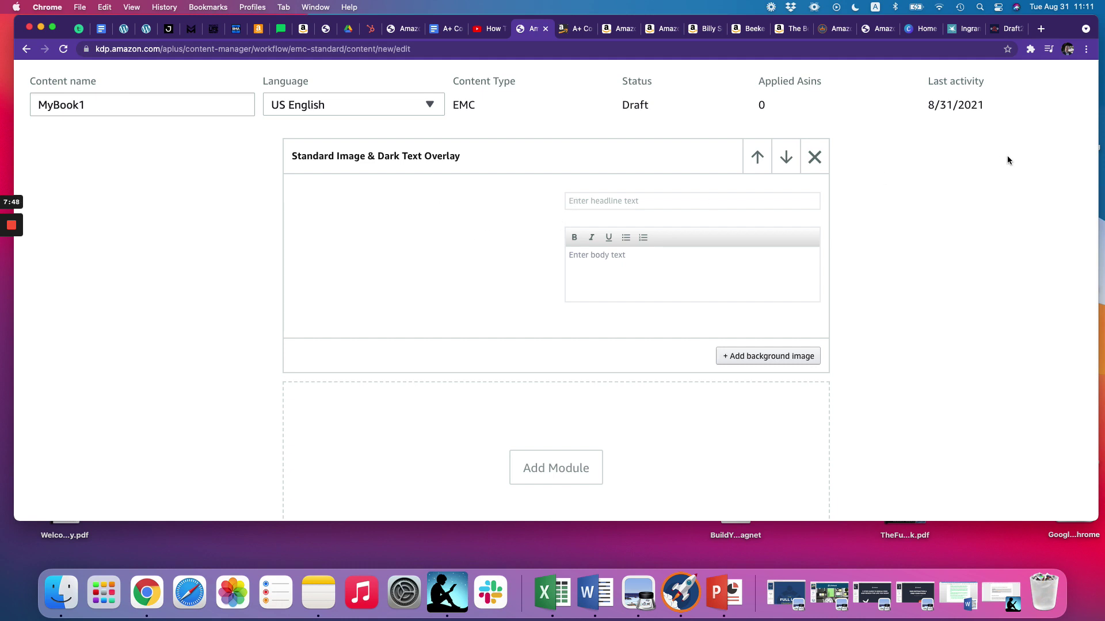
Step: Add the Standard Single Image & Specs Detail module below the dark text overlay module
scroll(942, 169, "down", 3)
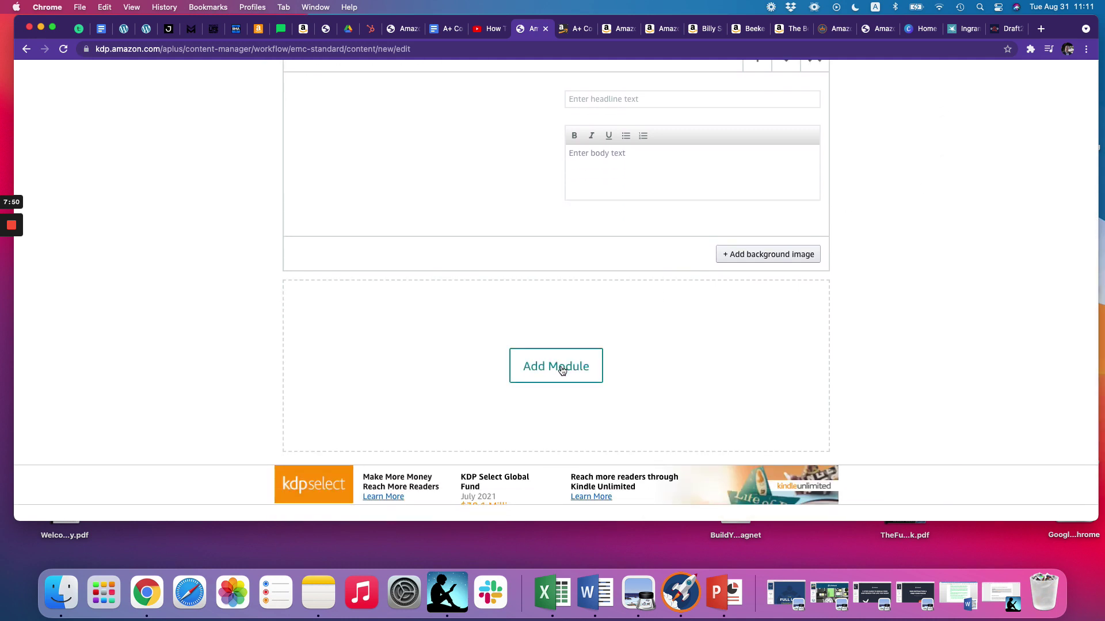
left_click(562, 369)
scroll(619, 343, "down", 5)
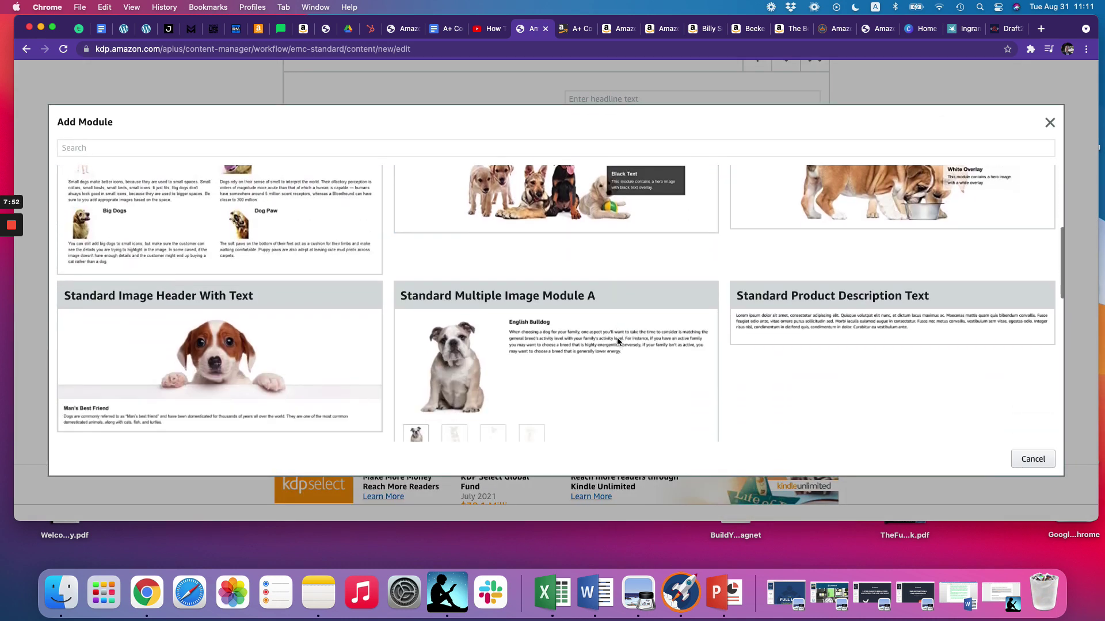
scroll(603, 340, "down", 5)
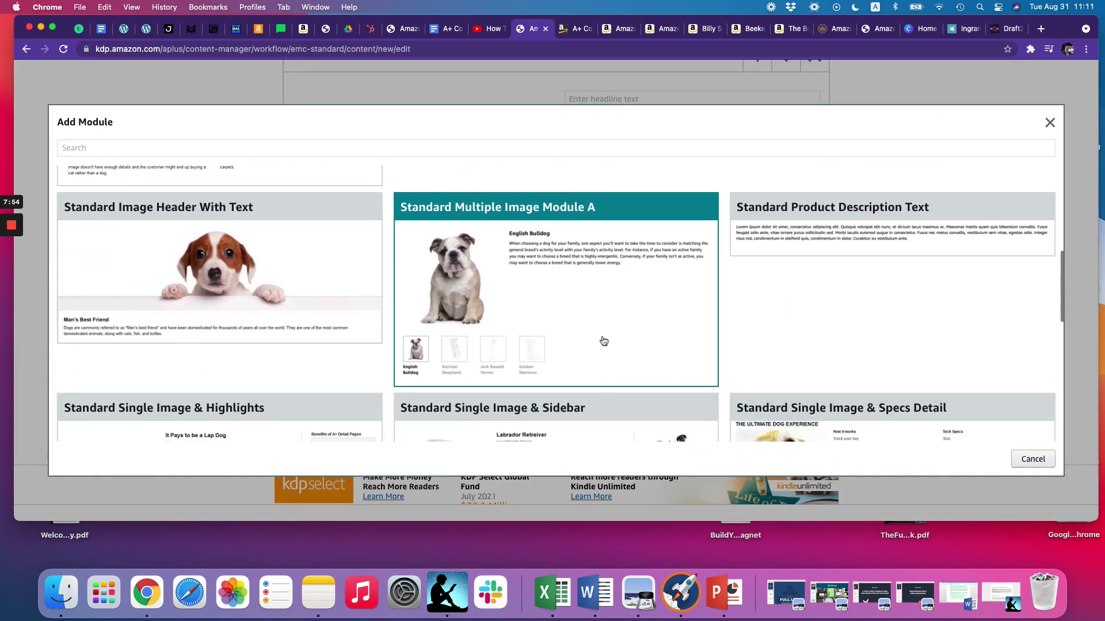
scroll(603, 341, "down", 1)
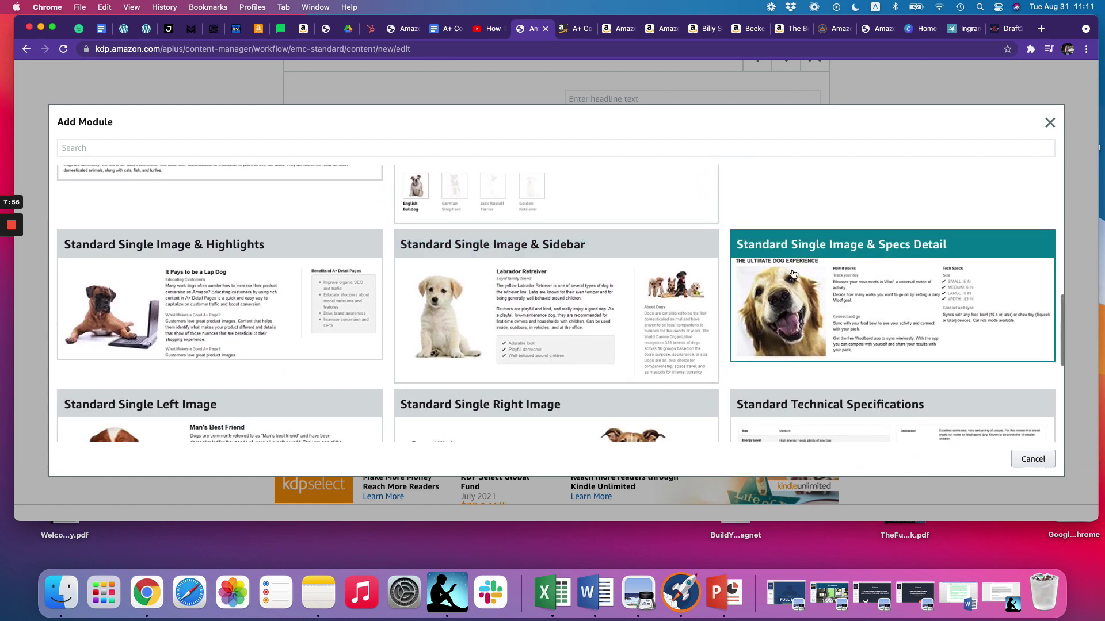
left_click(857, 305)
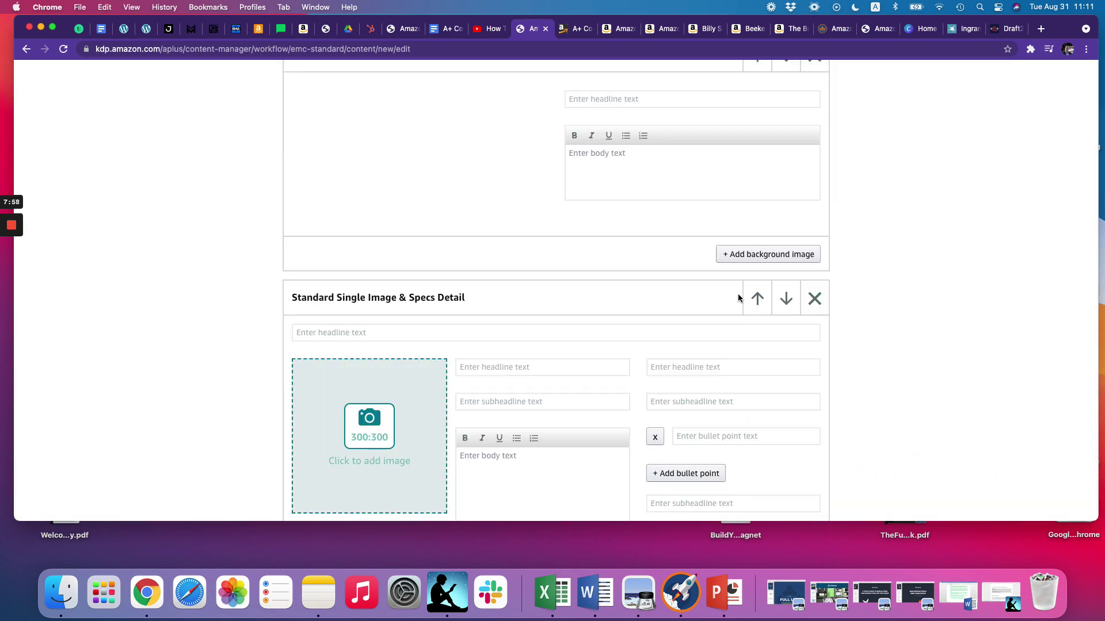
Step: Examine the specs module's image placeholder and text fields, and check the character limit of its upper body text
scroll(734, 296, "down", 2)
scroll(735, 297, "down", 1)
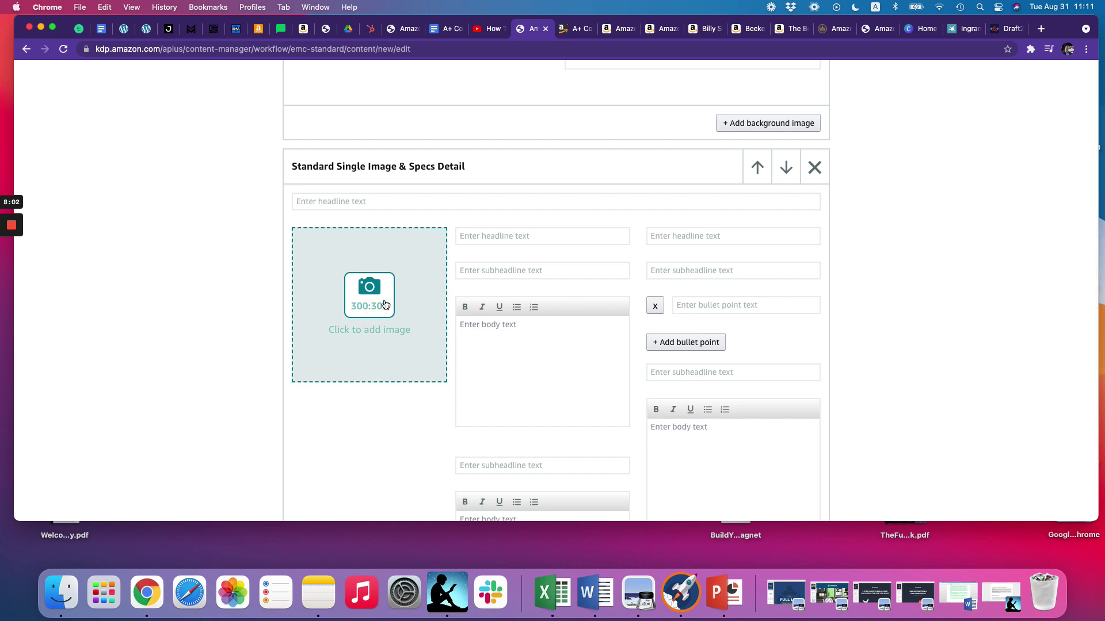
scroll(379, 302, "down", 1)
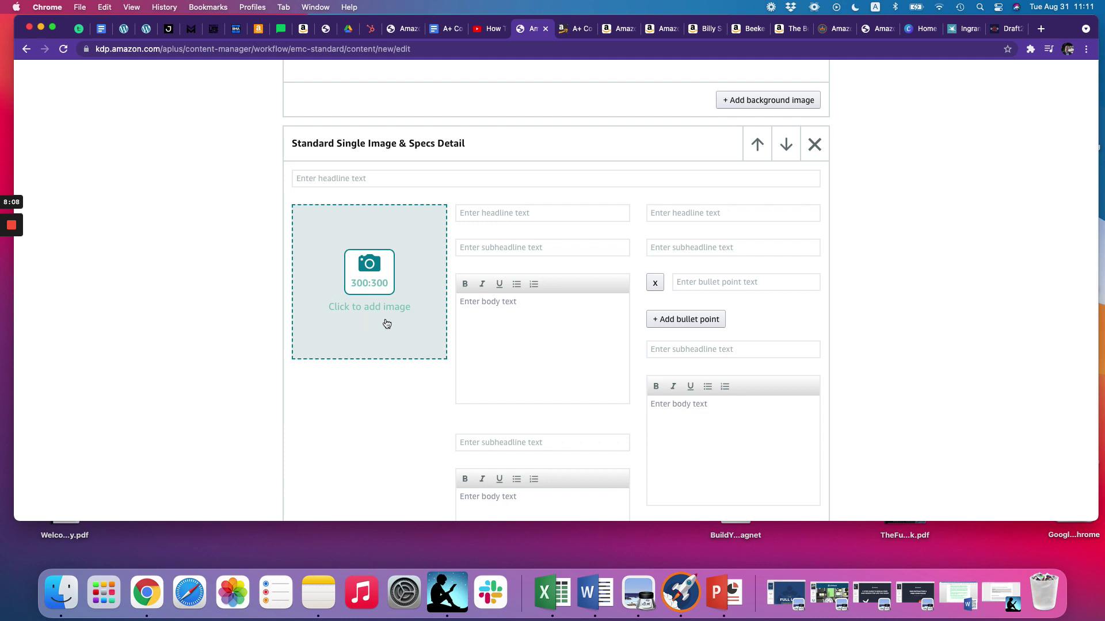
left_click(493, 305)
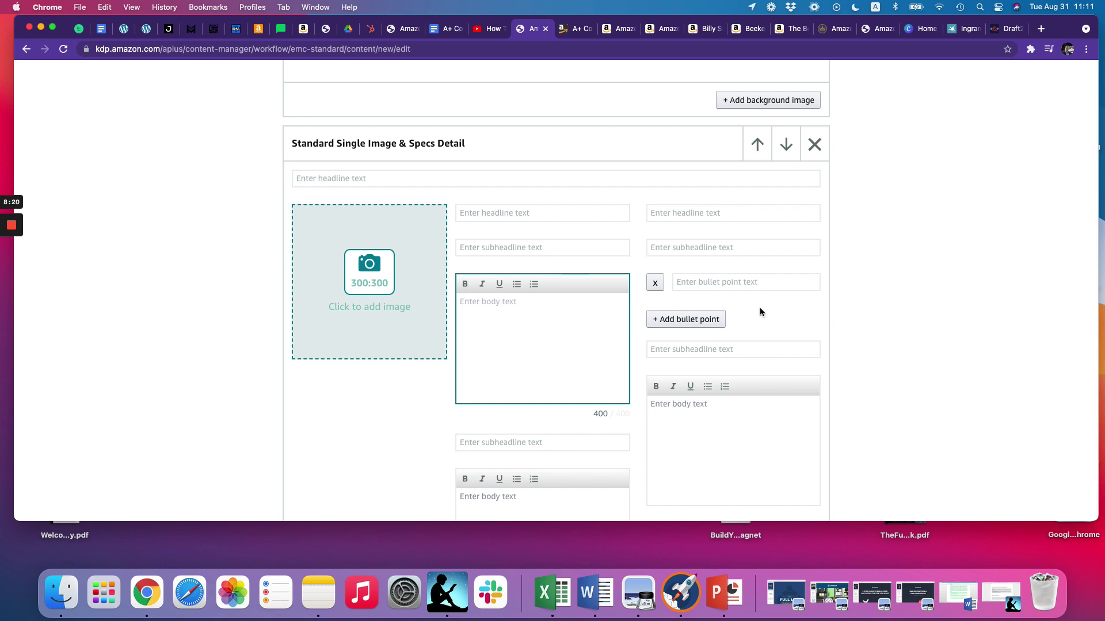
Step: Add four more bullet point fields to the Standard Single Image & Specs Detail module
left_click(692, 320)
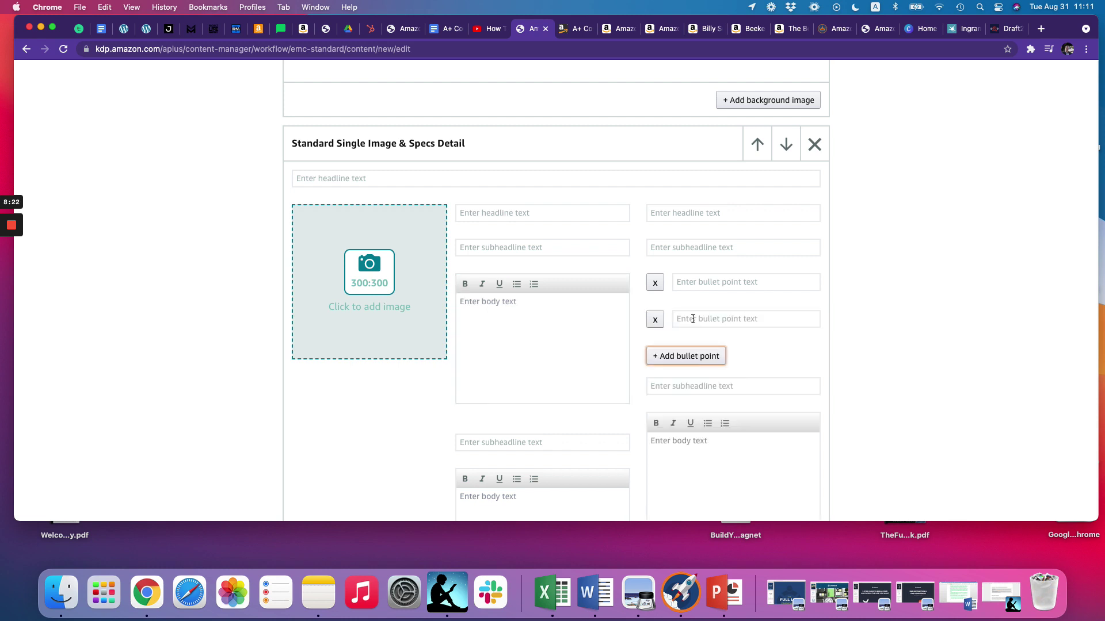
left_click(722, 355)
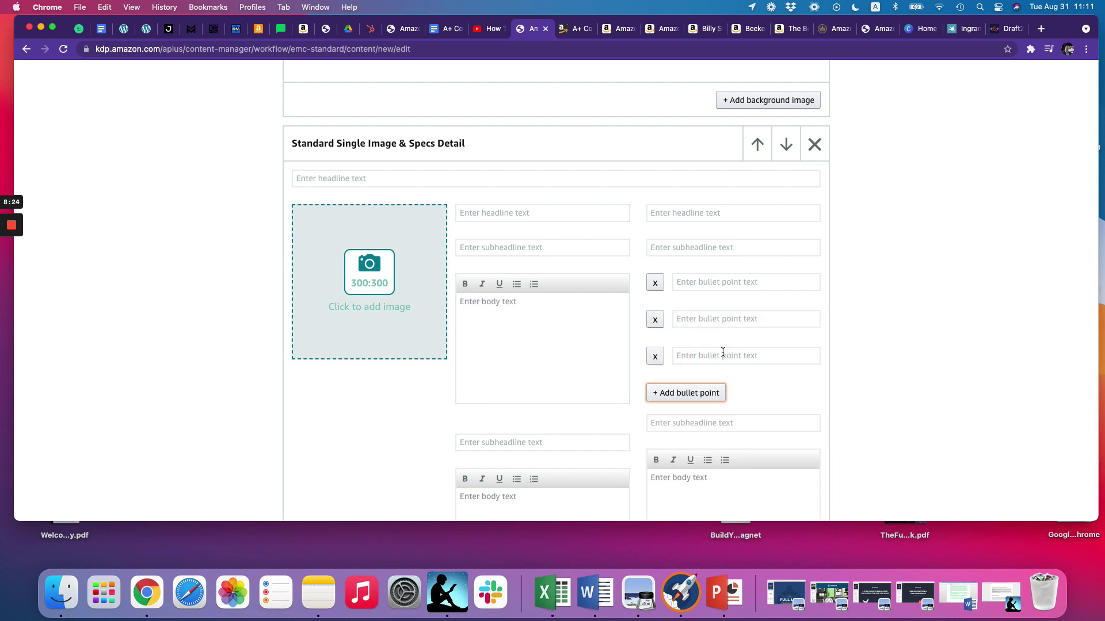
scroll(713, 375, "down", 3)
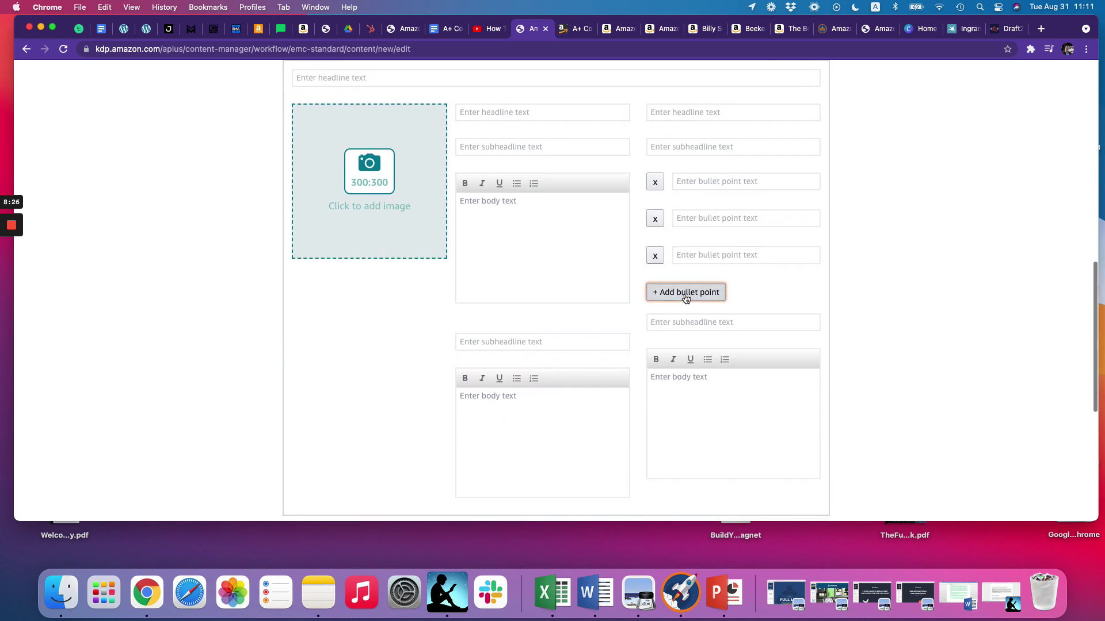
left_click(689, 293)
left_click(698, 329)
scroll(759, 334, "down", 2)
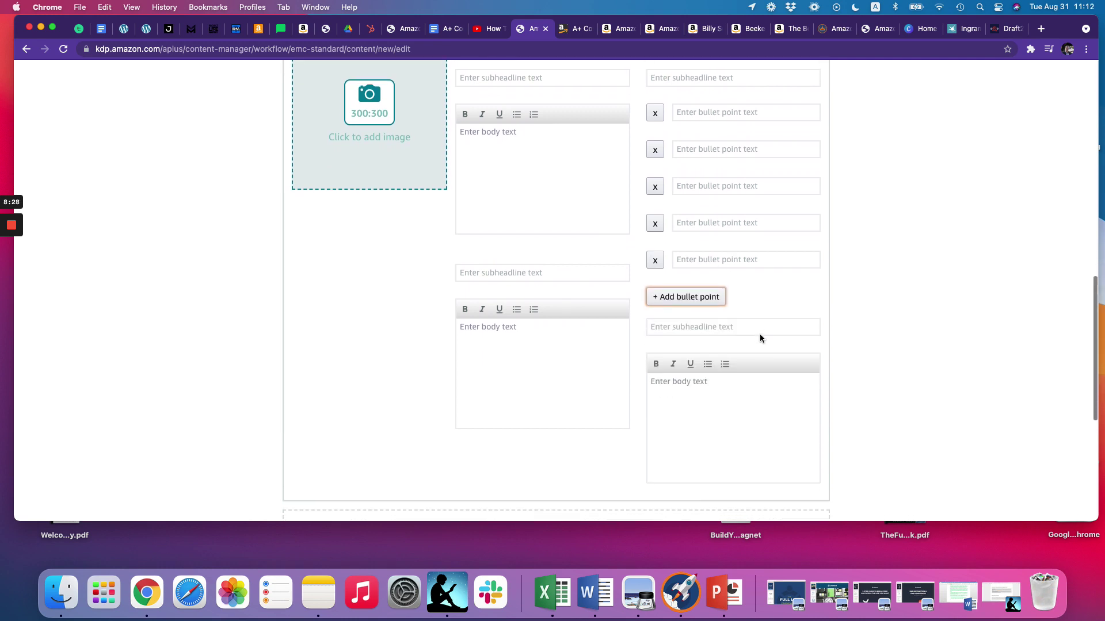
Step: Review the layout of the specs module and the dark text overlay module above it
scroll(485, 220, "up", 5)
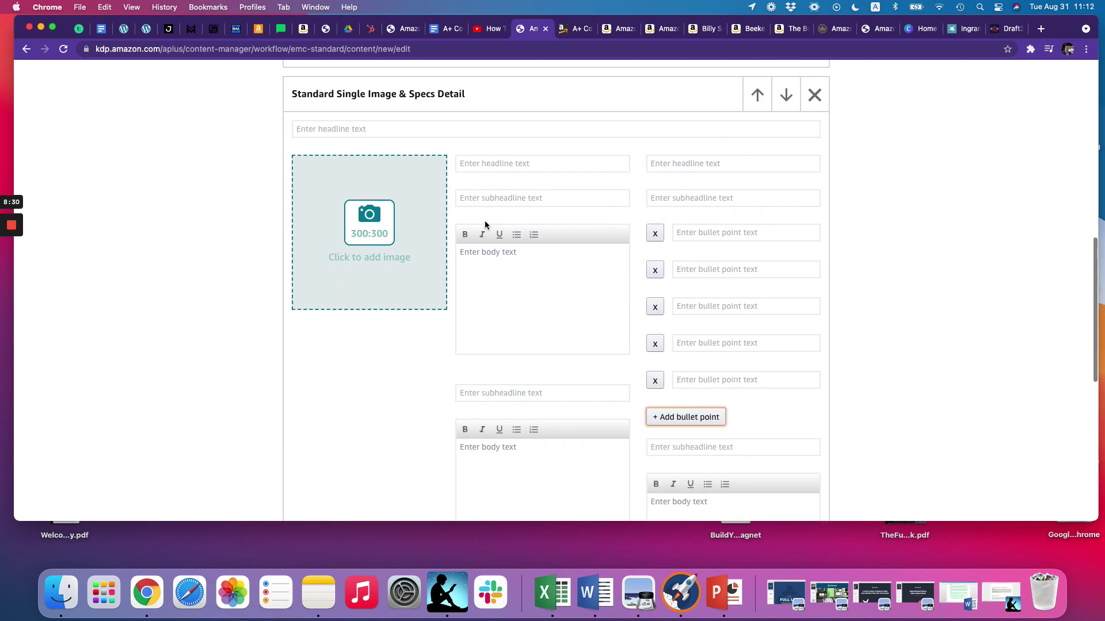
scroll(468, 290, "up", 13)
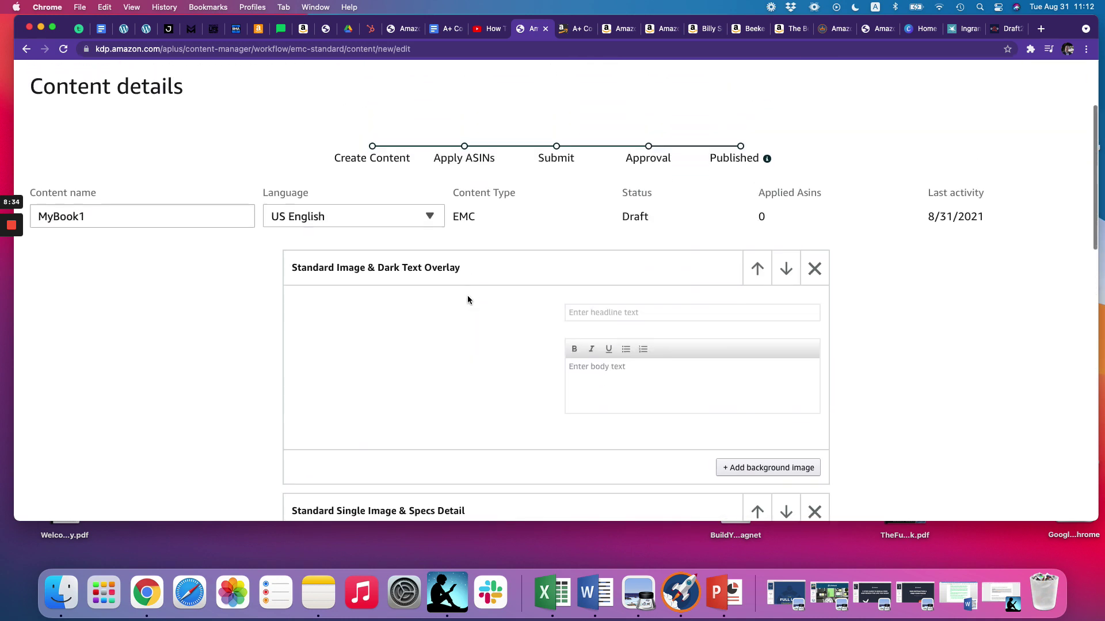
scroll(437, 299, "down", 2)
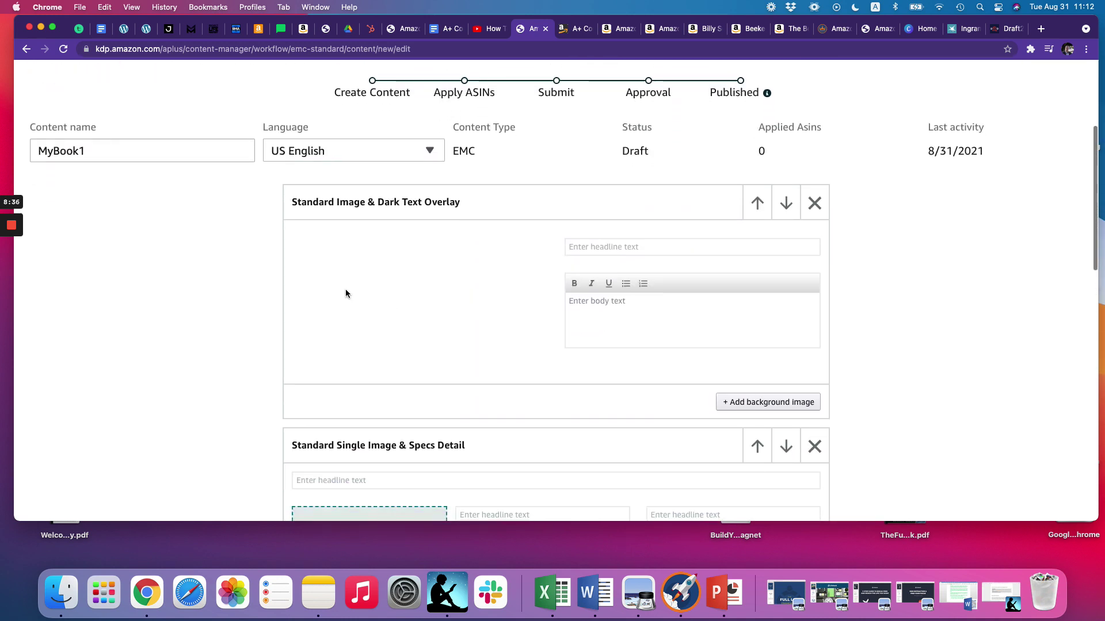
Step: Add the Standard Text module below the specs module and activate its body text field
scroll(637, 321, "down", 4)
scroll(637, 326, "down", 19)
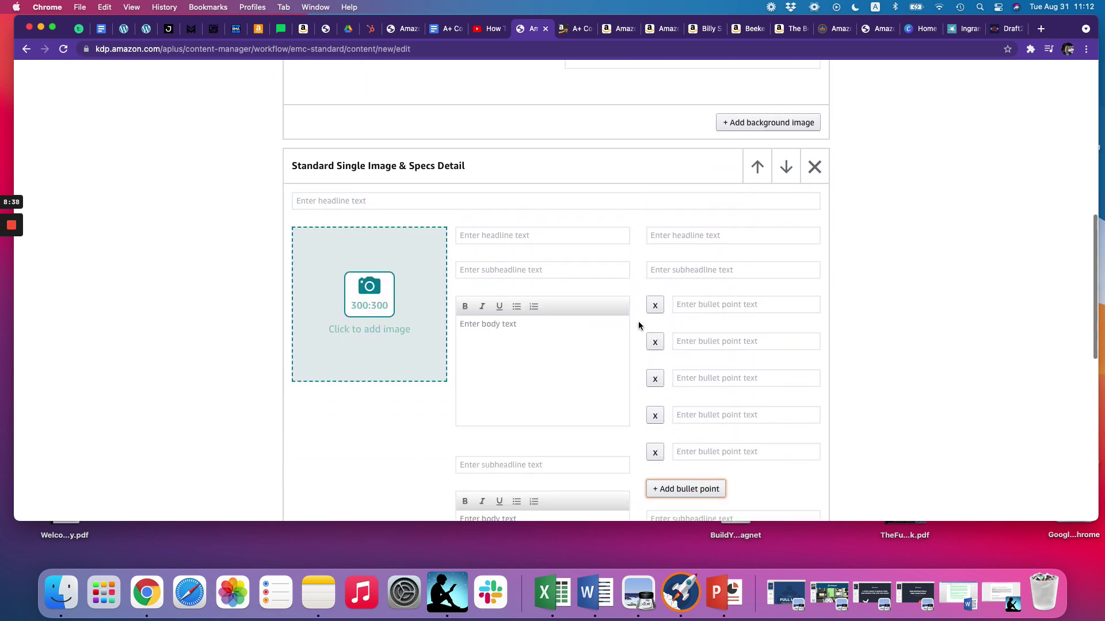
scroll(624, 283, "down", 1)
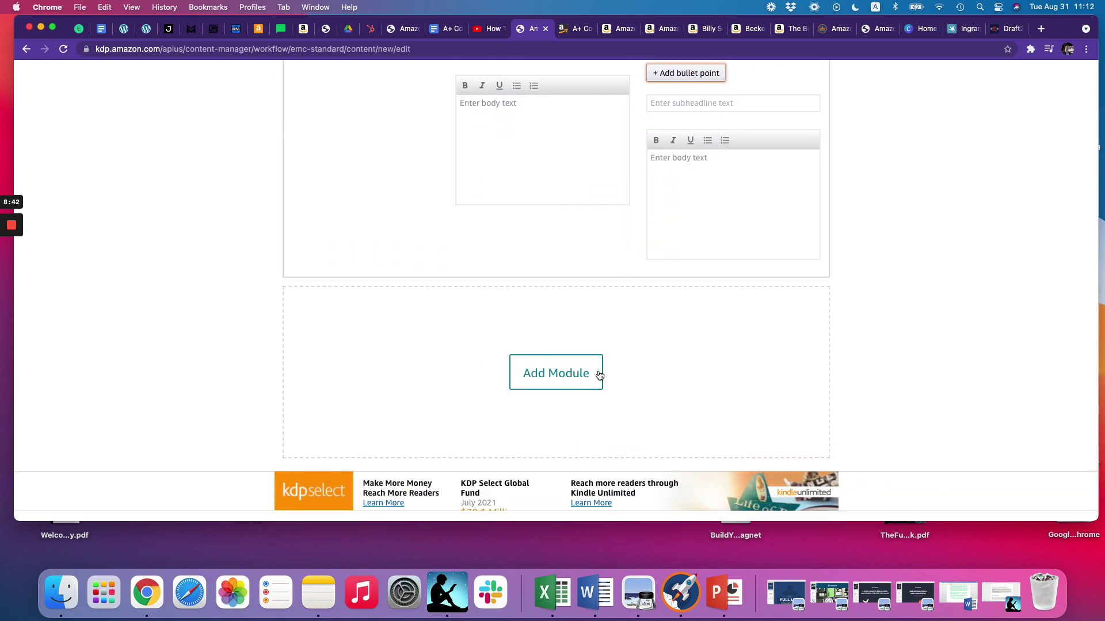
left_click(567, 374)
scroll(647, 371, "down", 8)
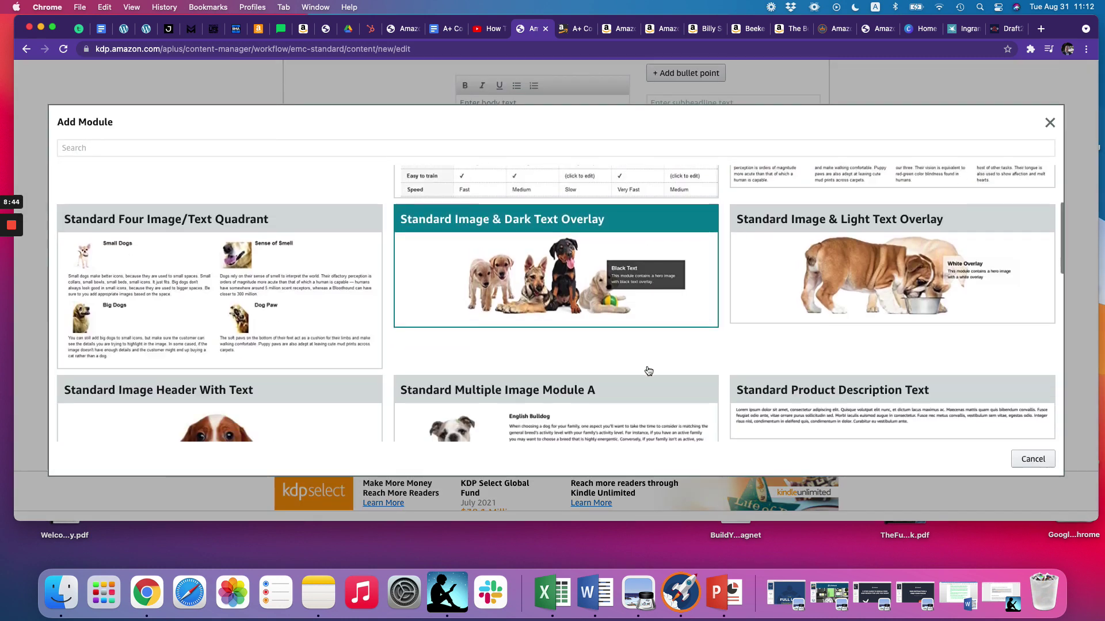
scroll(648, 372, "down", 7)
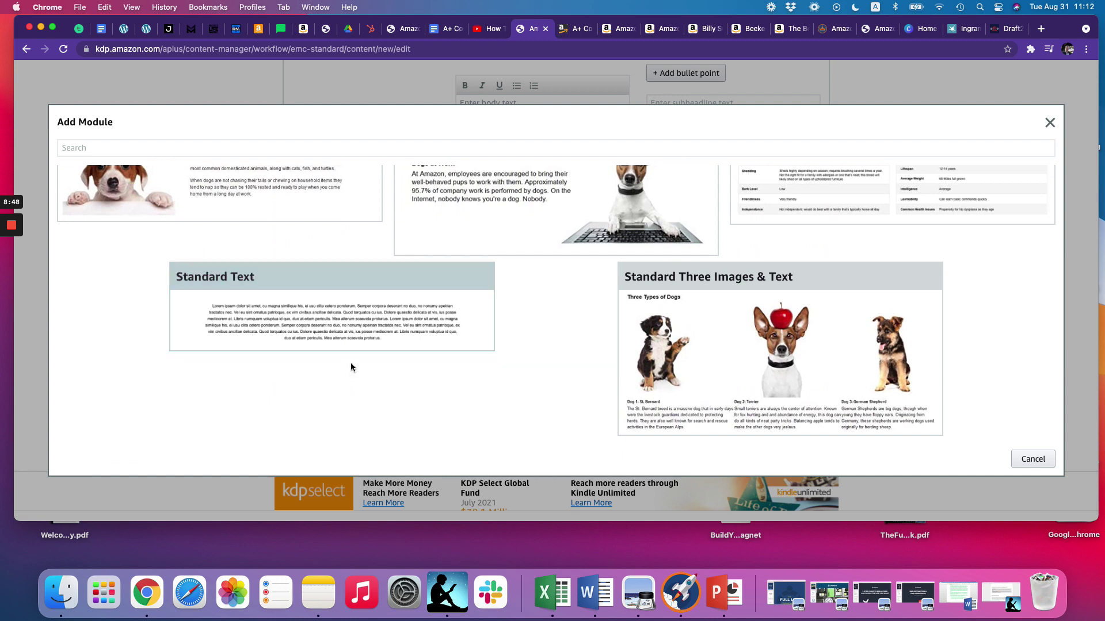
left_click(329, 309)
scroll(510, 320, "down", 3)
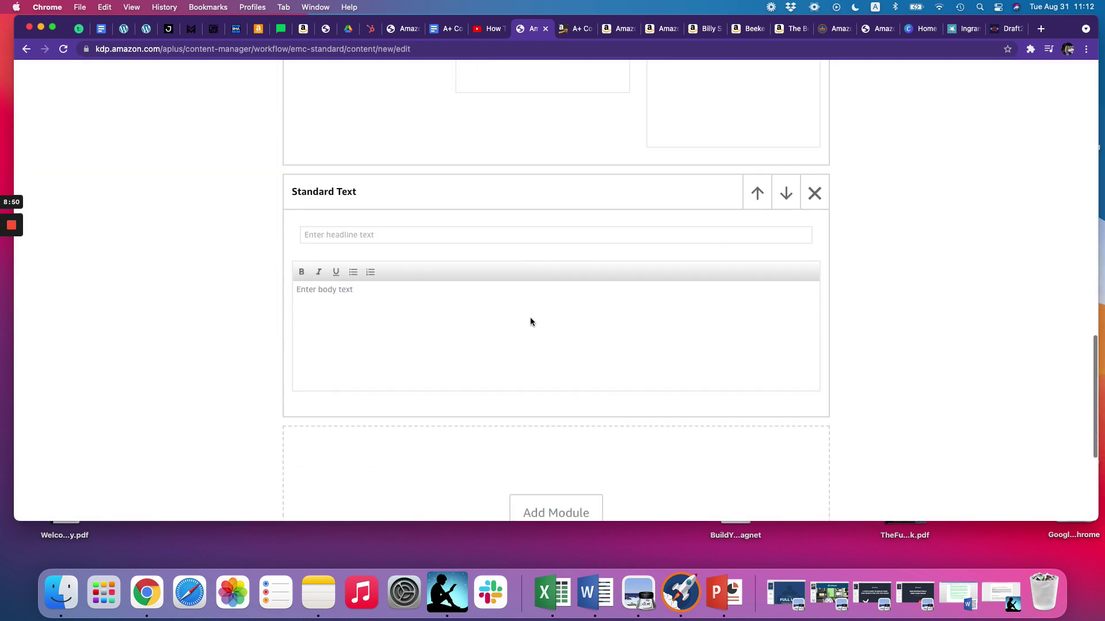
left_click(417, 295)
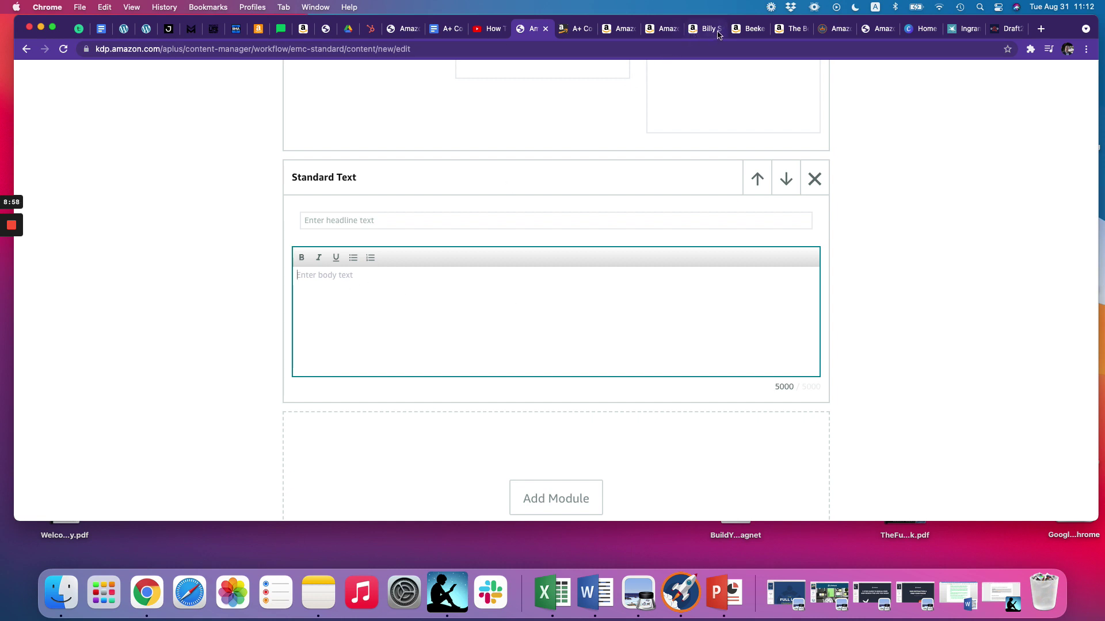
Step: Examine the text sections in the A+ Content of the chicken-raising and beekeeping books on Amazon, and return to the MyBook1 content
left_click(798, 30)
scroll(711, 151, "down", 6)
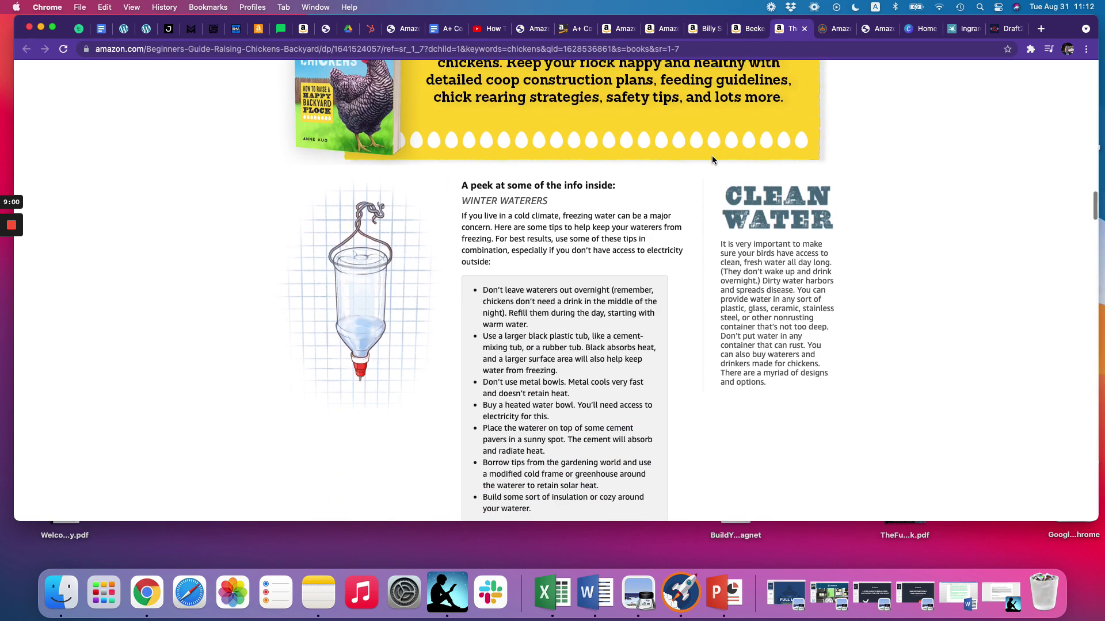
scroll(607, 221, "up", 1)
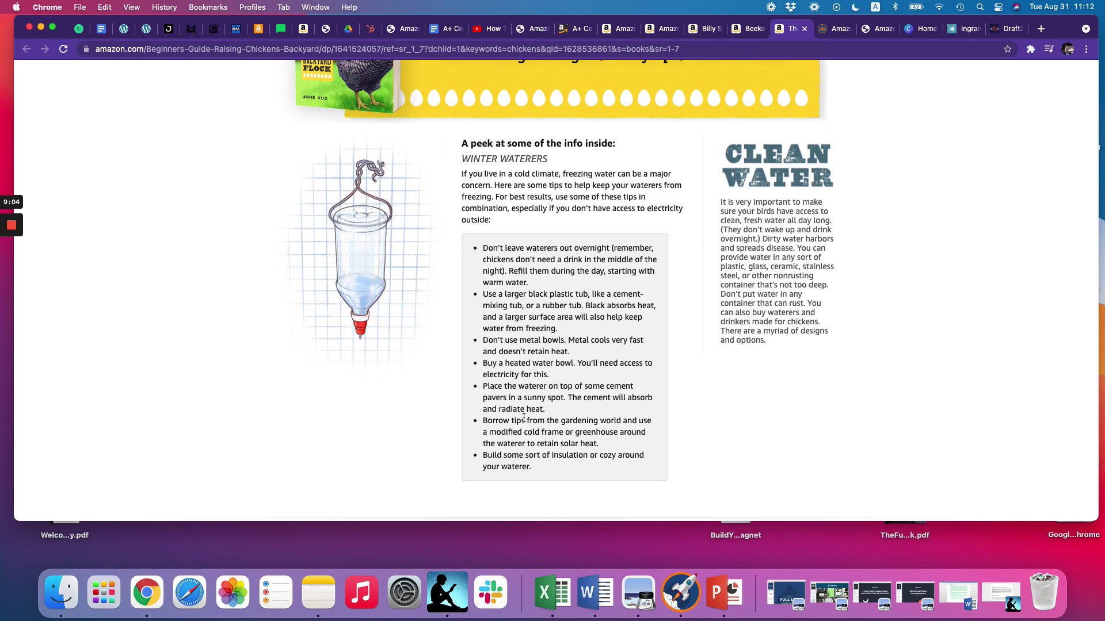
left_click(751, 30)
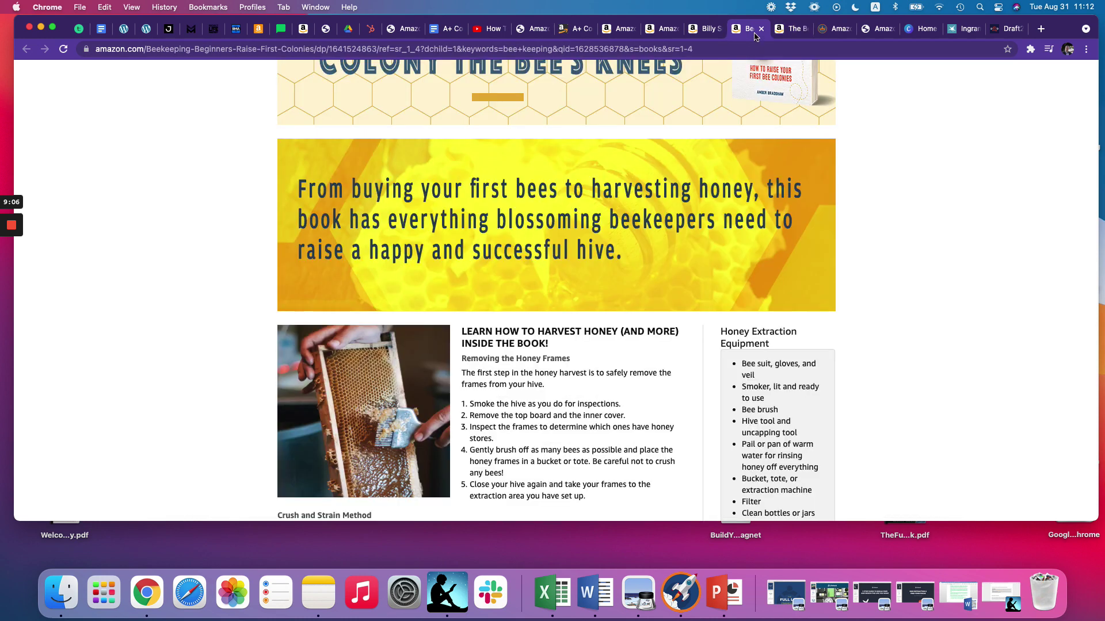
scroll(687, 88, "down", 4)
scroll(693, 91, "down", 2)
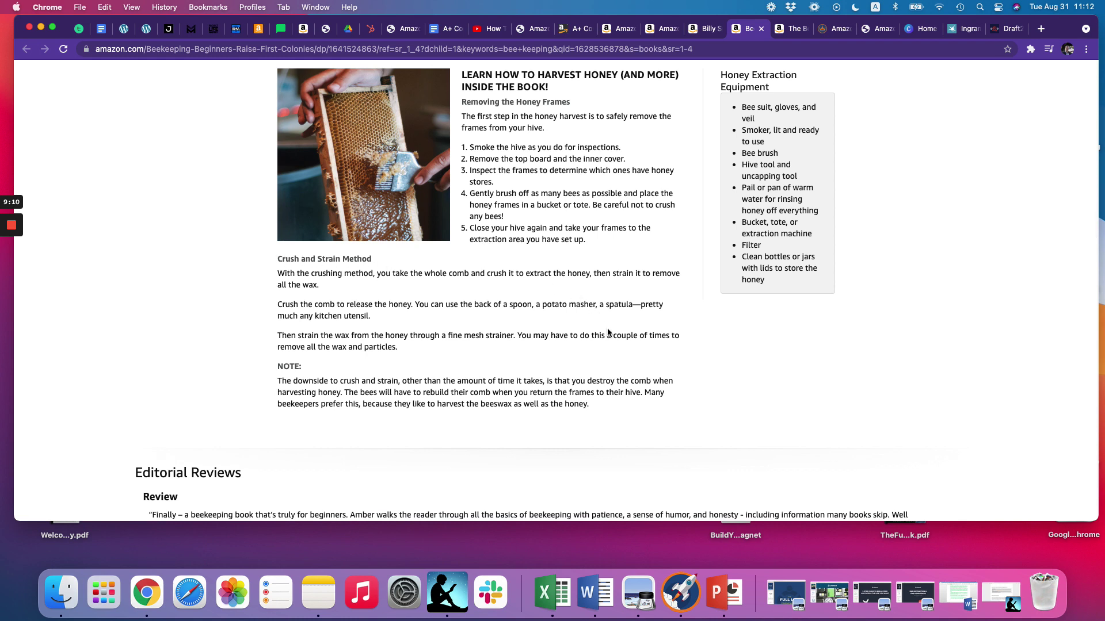
left_click(535, 27)
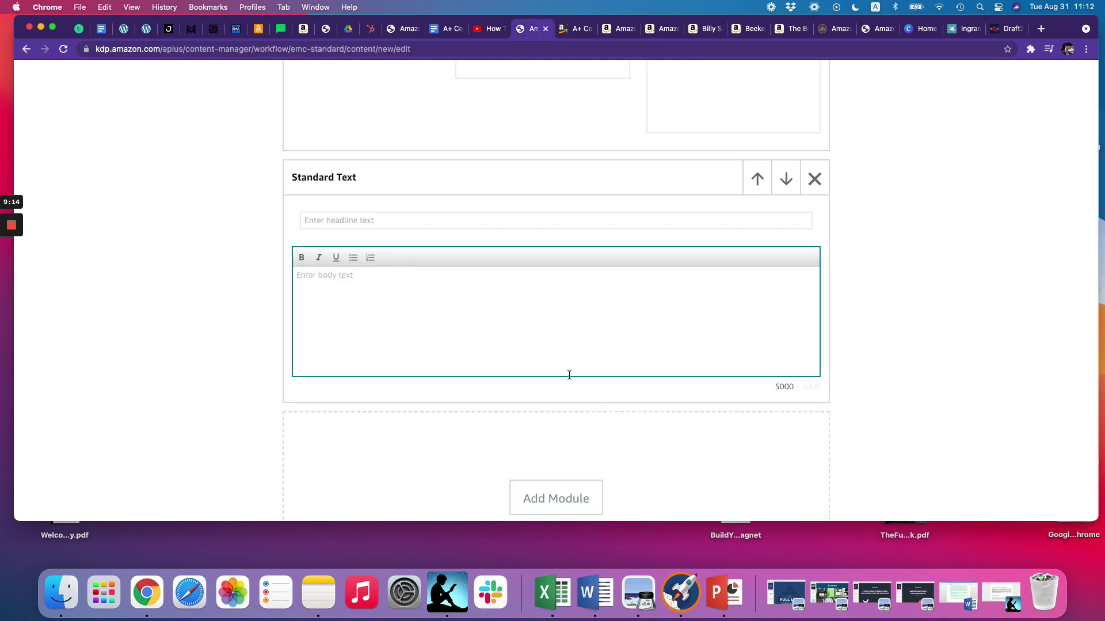
Step: Examine the From the Publisher section on the beekeeping book's Amazon page, comparing its banners, honey harvest section and long text with the available modules
left_click(793, 31)
left_click(752, 29)
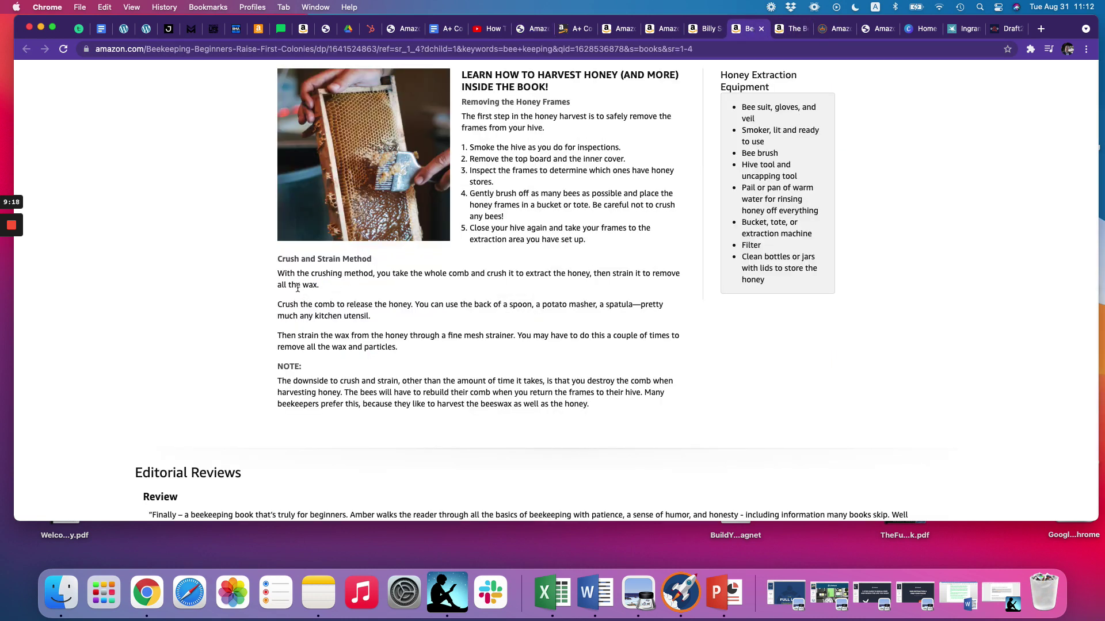
scroll(532, 364, "up", 8)
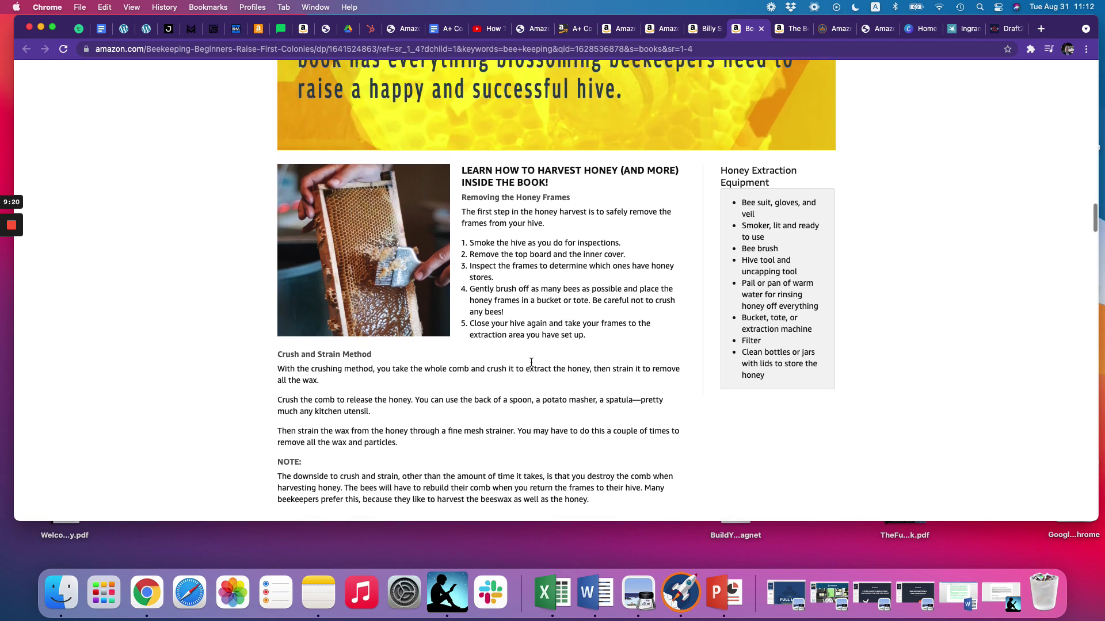
scroll(534, 360, "up", 2)
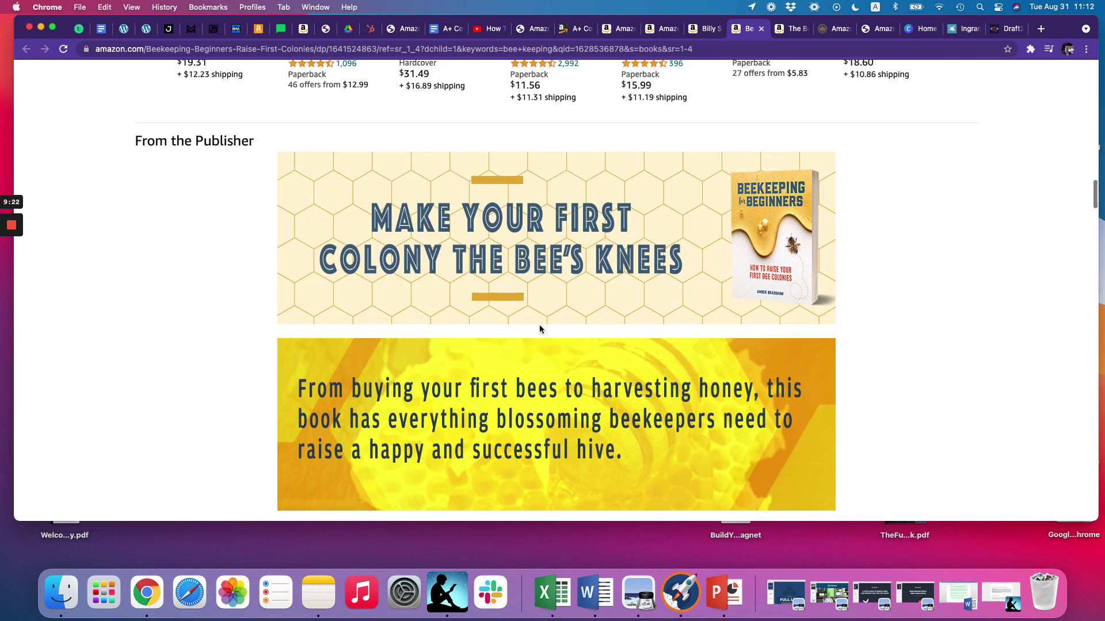
scroll(540, 325, "down", 1)
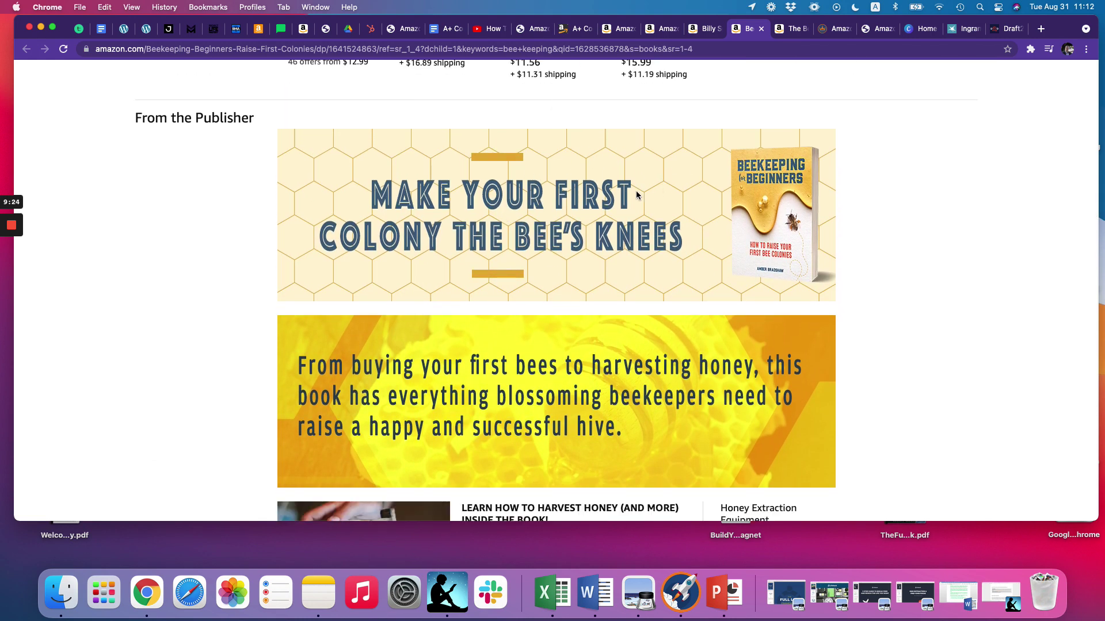
scroll(636, 193, "down", 3)
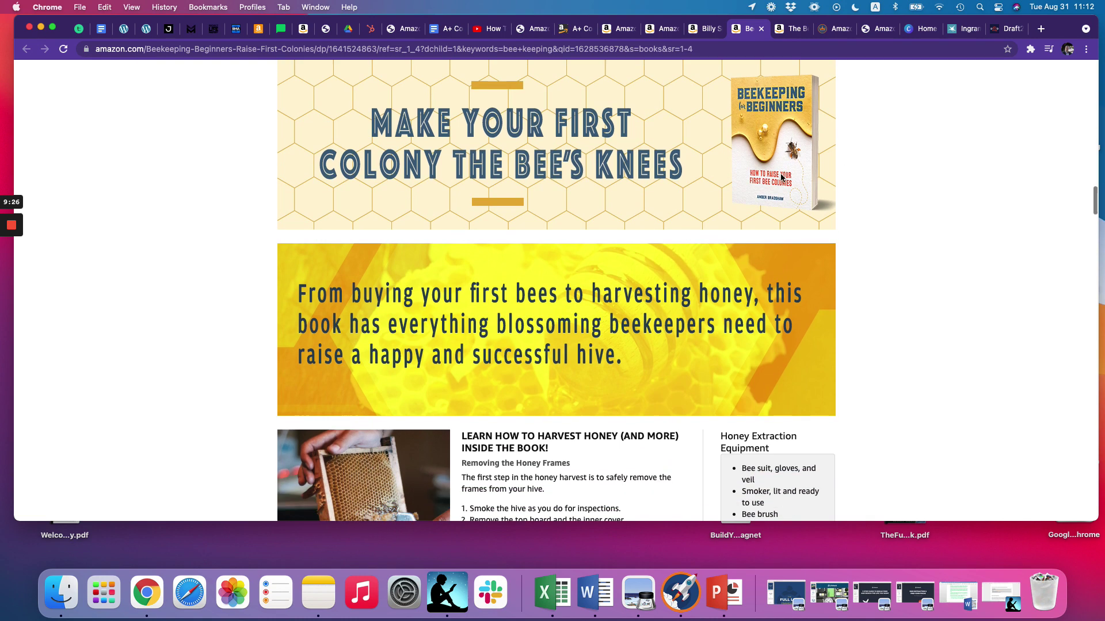
scroll(781, 177, "down", 3)
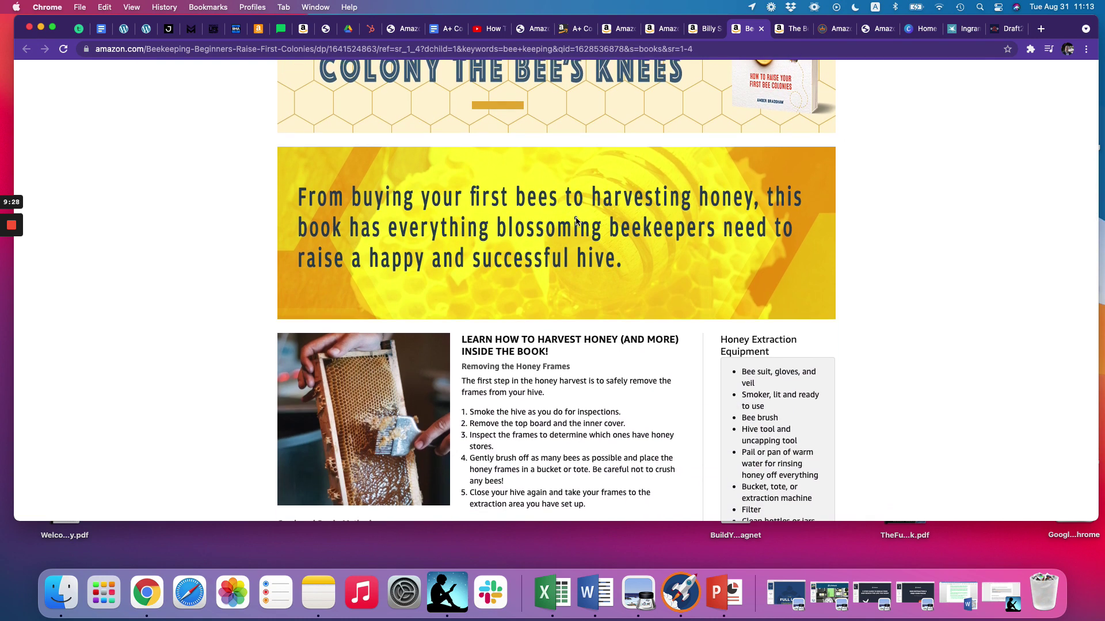
scroll(575, 221, "up", 1)
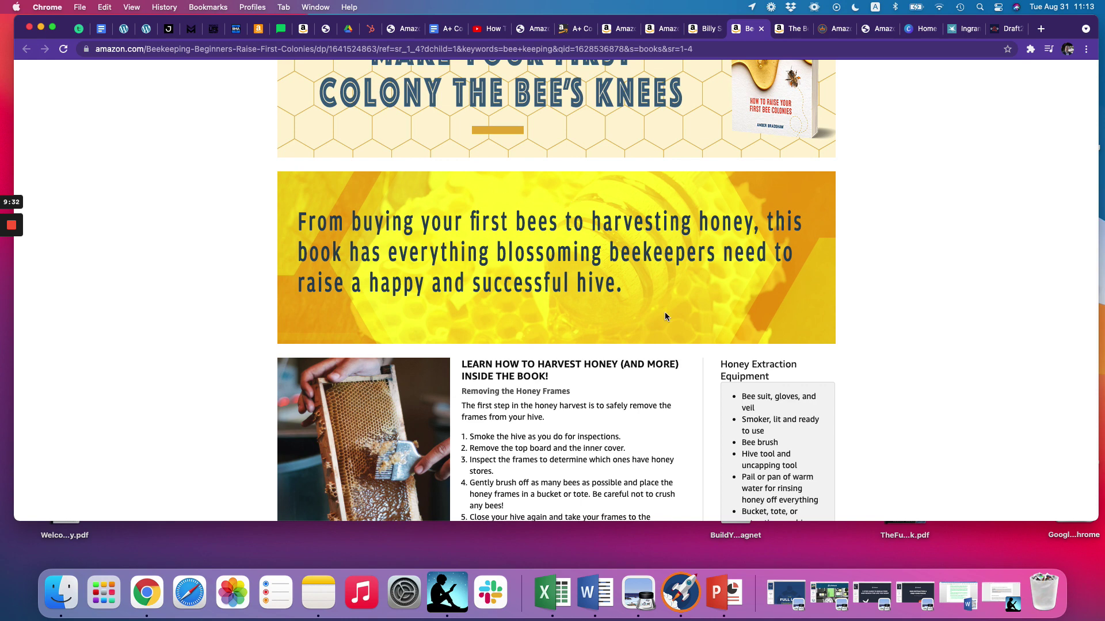
Step: Compare the beekeeping book's honey harvest section and equipment list with the Standard Single Image & Specs Detail module in MyBook1
scroll(632, 231, "down", 5)
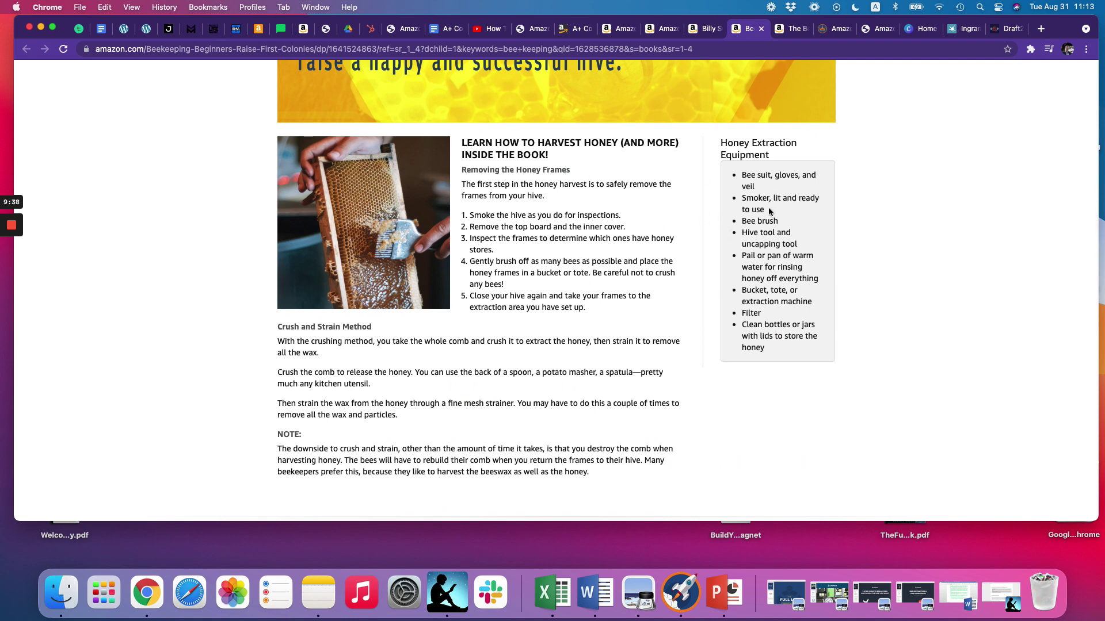
left_click(532, 29)
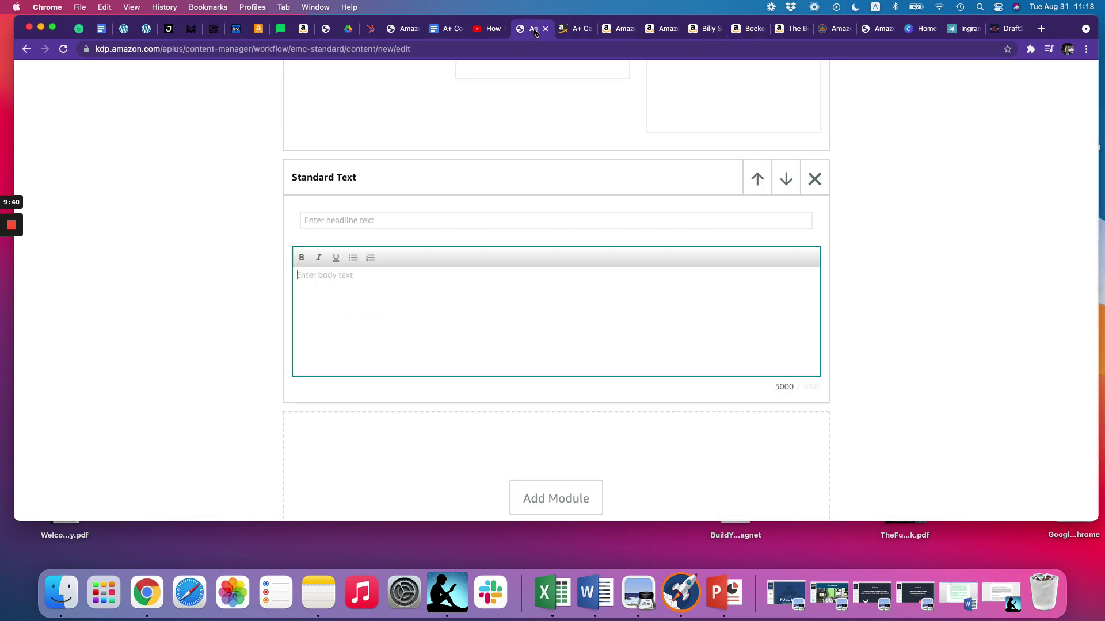
scroll(558, 234, "up", 5)
scroll(561, 236, "up", 3)
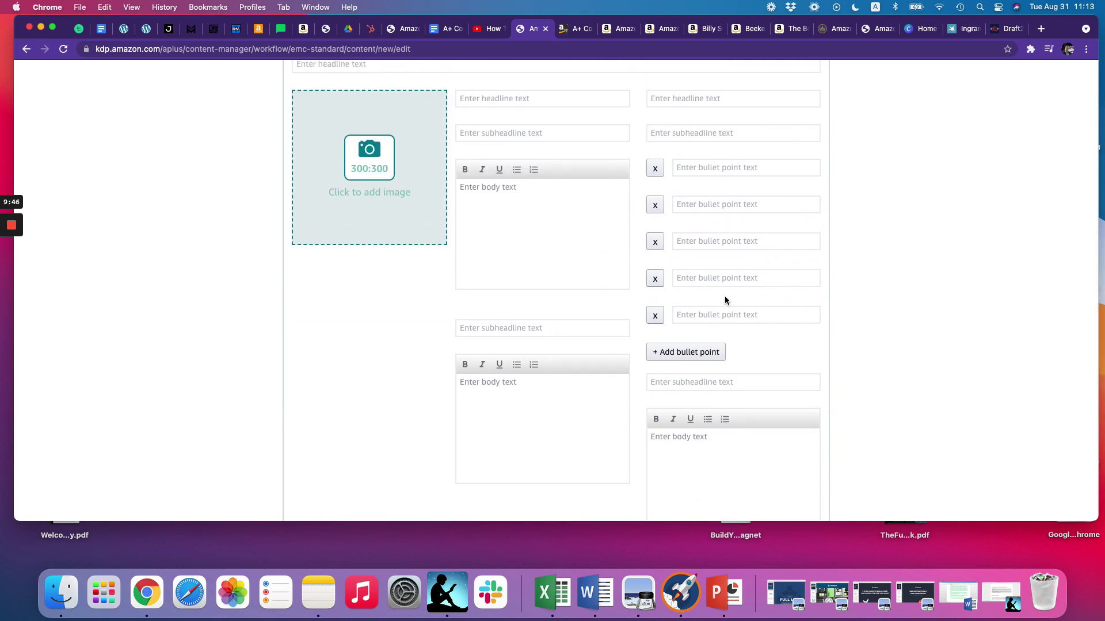
left_click(745, 29)
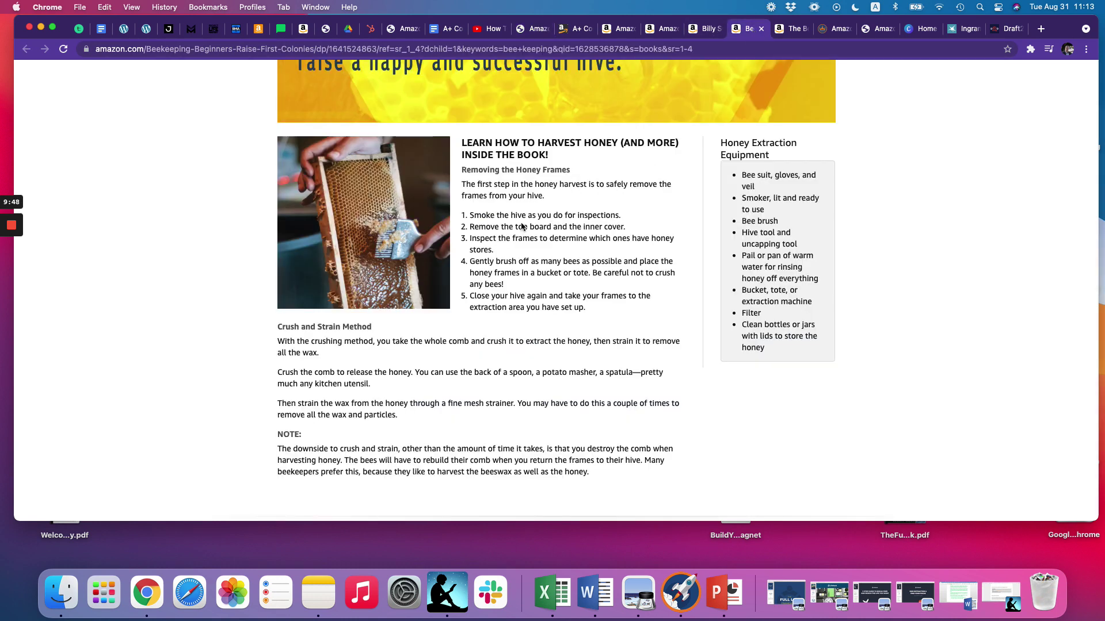
scroll(417, 251, "down", 3)
scroll(402, 273, "down", 1)
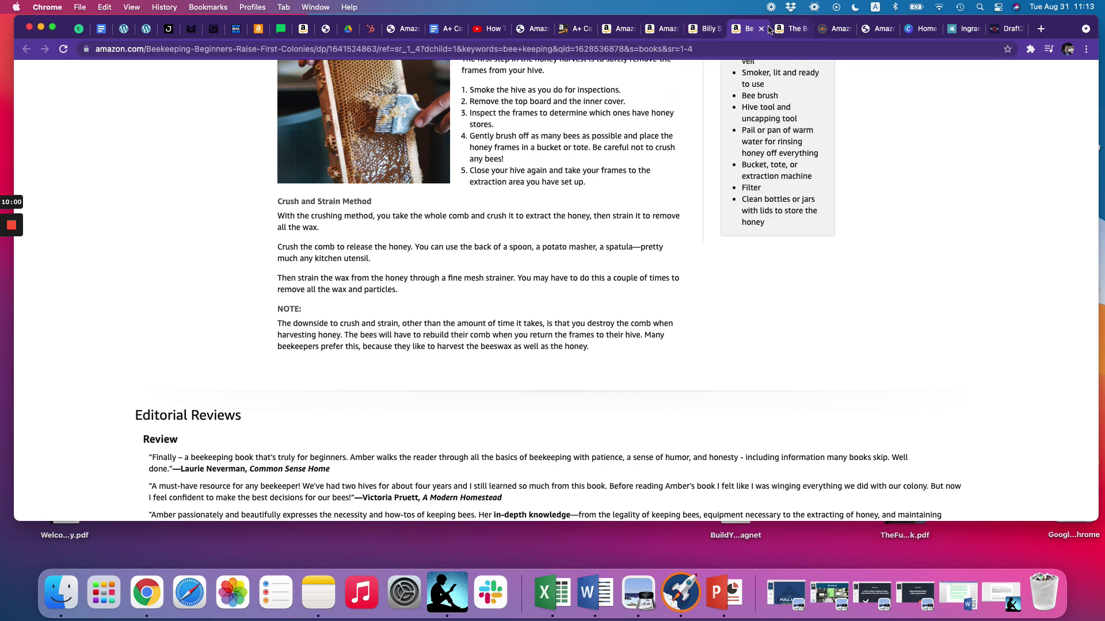
Step: Examine the From the Publisher section on the Amazon page of The Rookie CEO, including its award badge and the four testimonial images
left_click(662, 29)
left_click(620, 29)
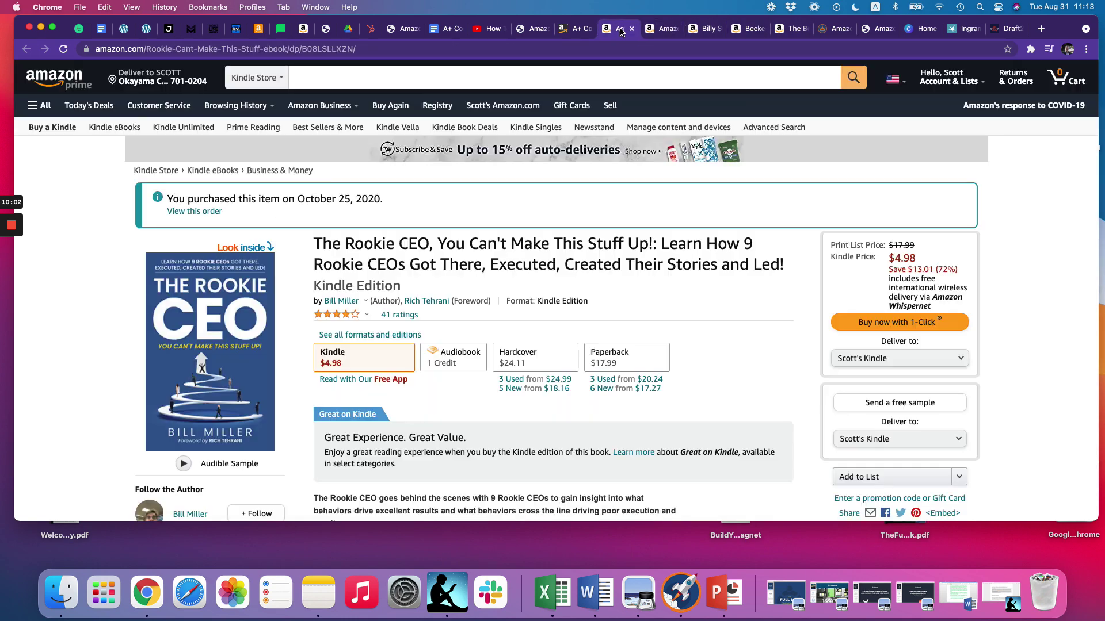
scroll(602, 92, "down", 4)
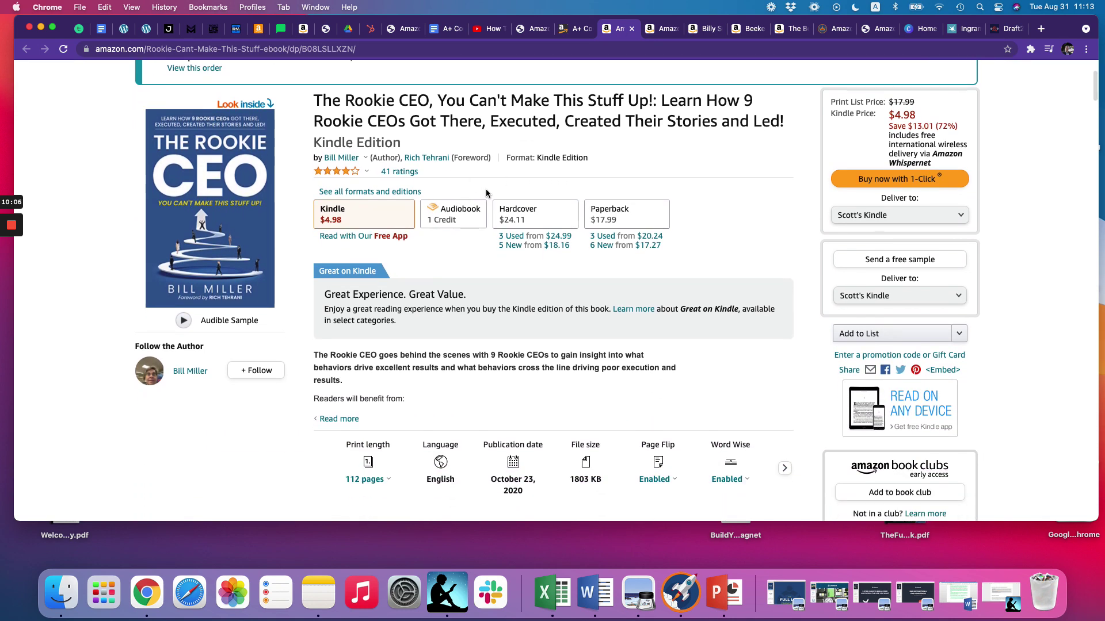
scroll(486, 188, "down", 6)
scroll(487, 191, "down", 15)
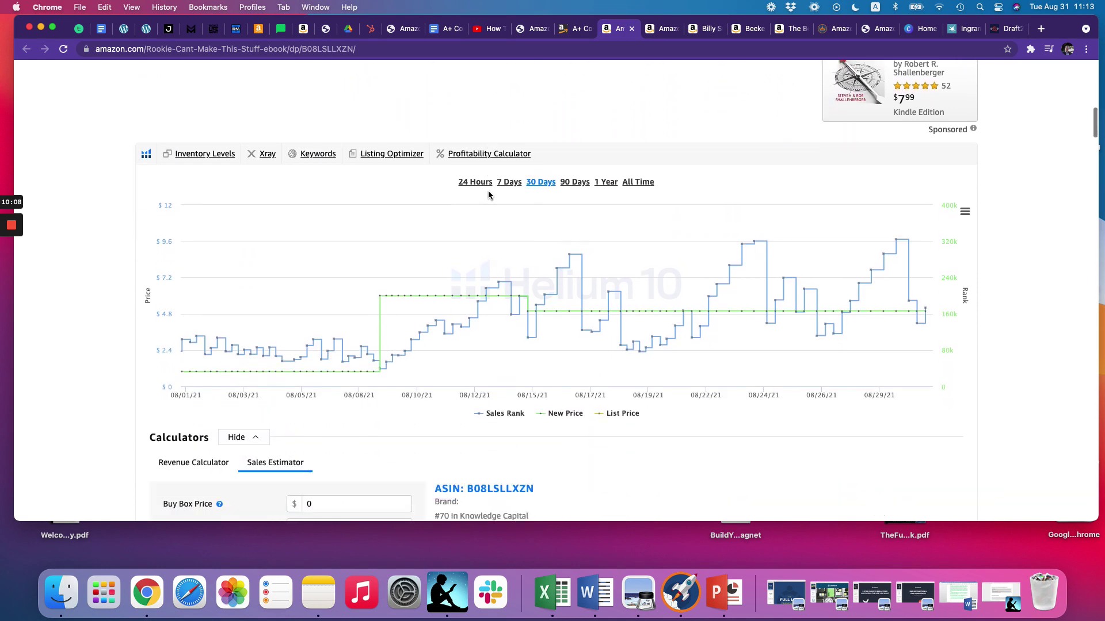
scroll(494, 194, "down", 20)
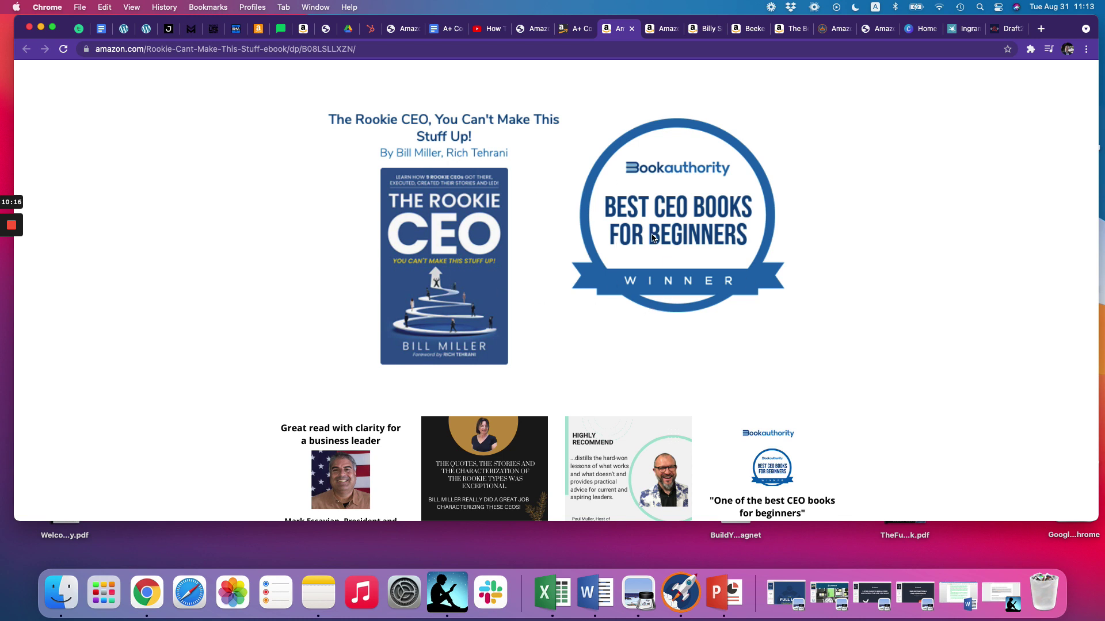
scroll(662, 233, "down", 5)
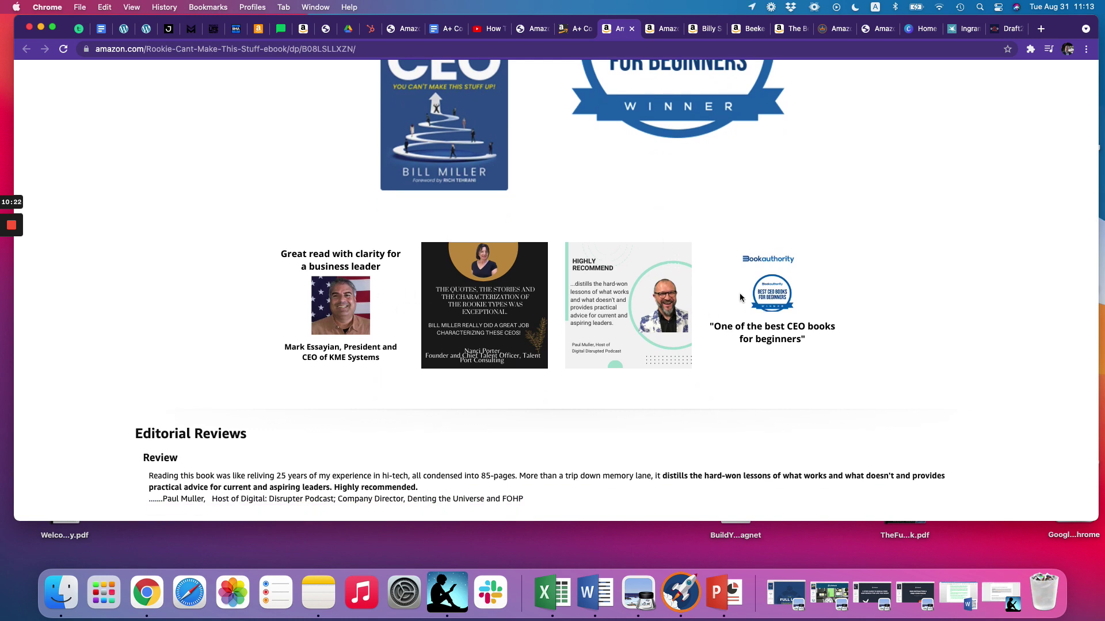
scroll(740, 296, "up", 4)
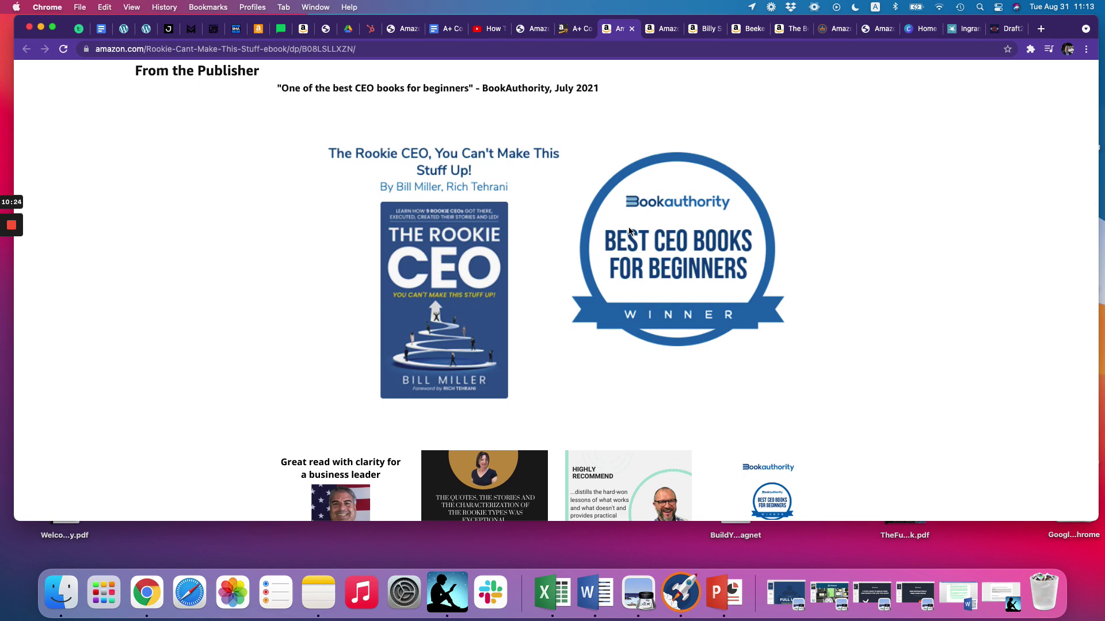
scroll(548, 243, "down", 5)
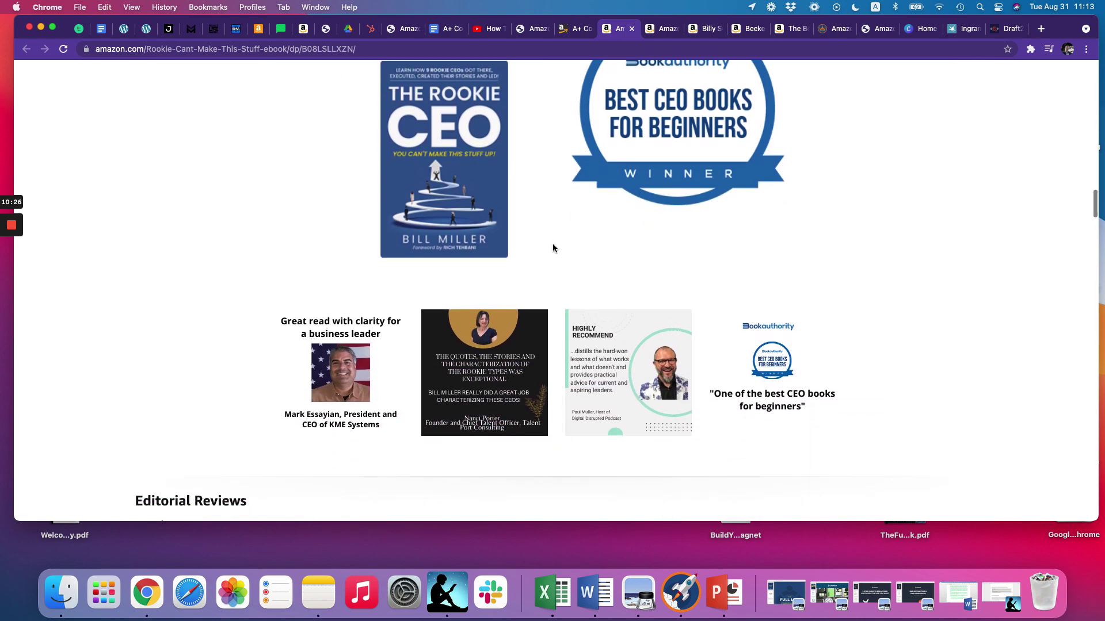
scroll(556, 245, "down", 2)
scroll(559, 246, "up", 5)
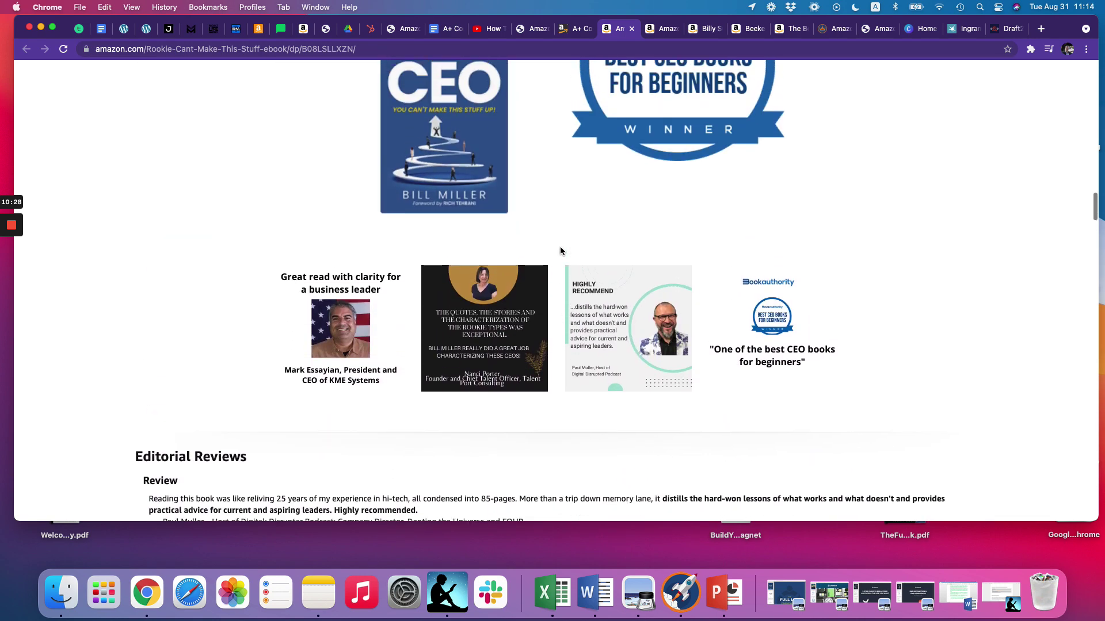
scroll(560, 251, "up", 1)
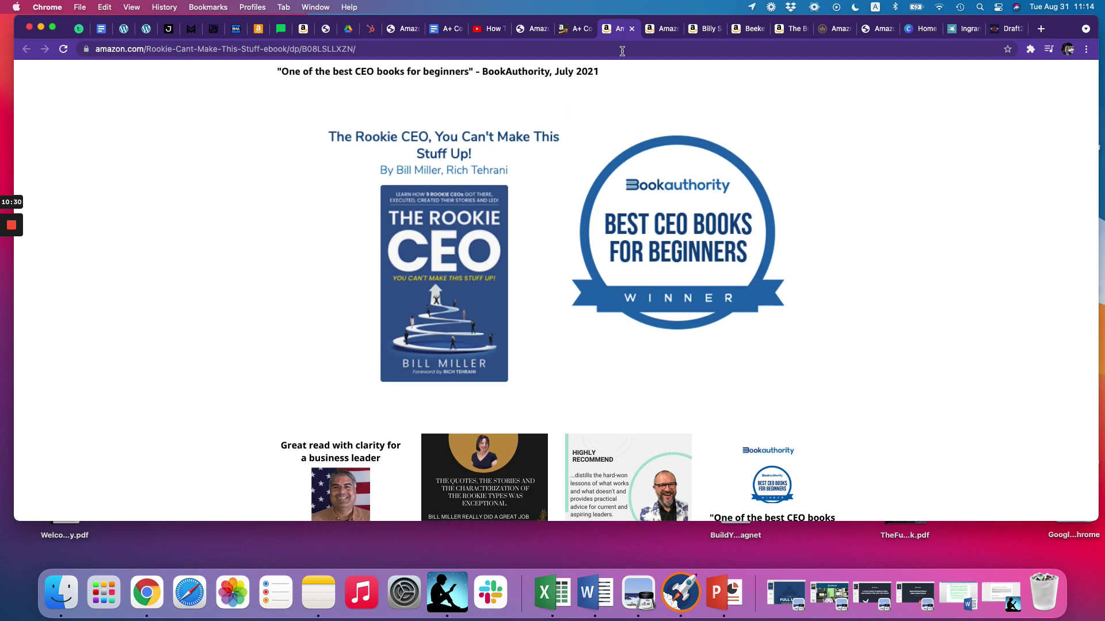
Step: Examine the astronaut novel's From the Publisher section on Amazon, covering its wide banner and the three quote images below
left_click(669, 29)
scroll(646, 121, "down", 5)
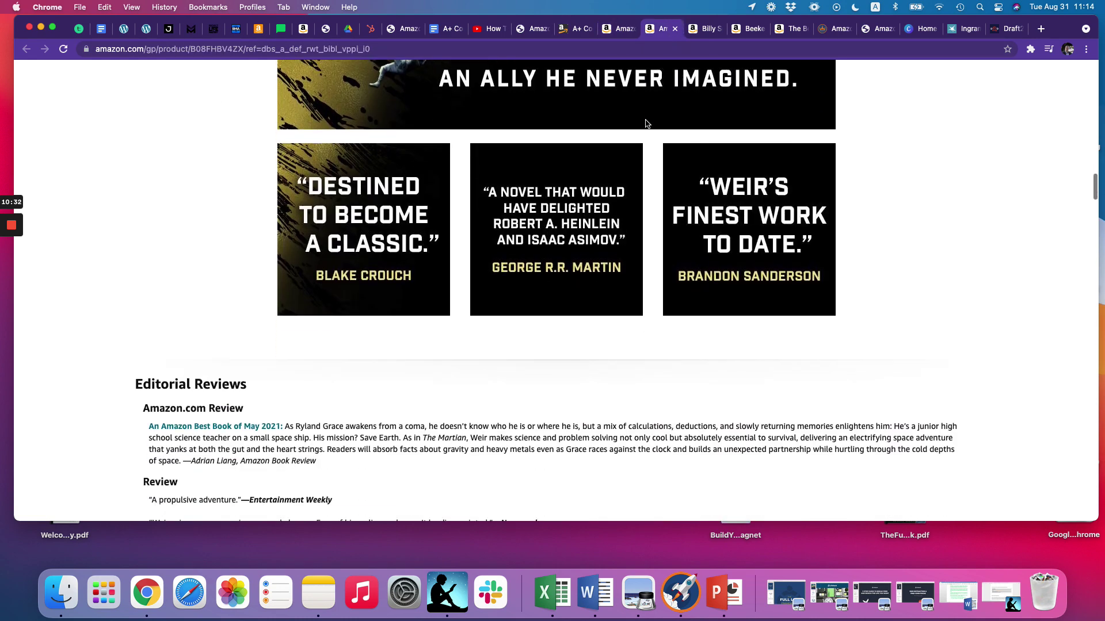
scroll(638, 133, "up", 5)
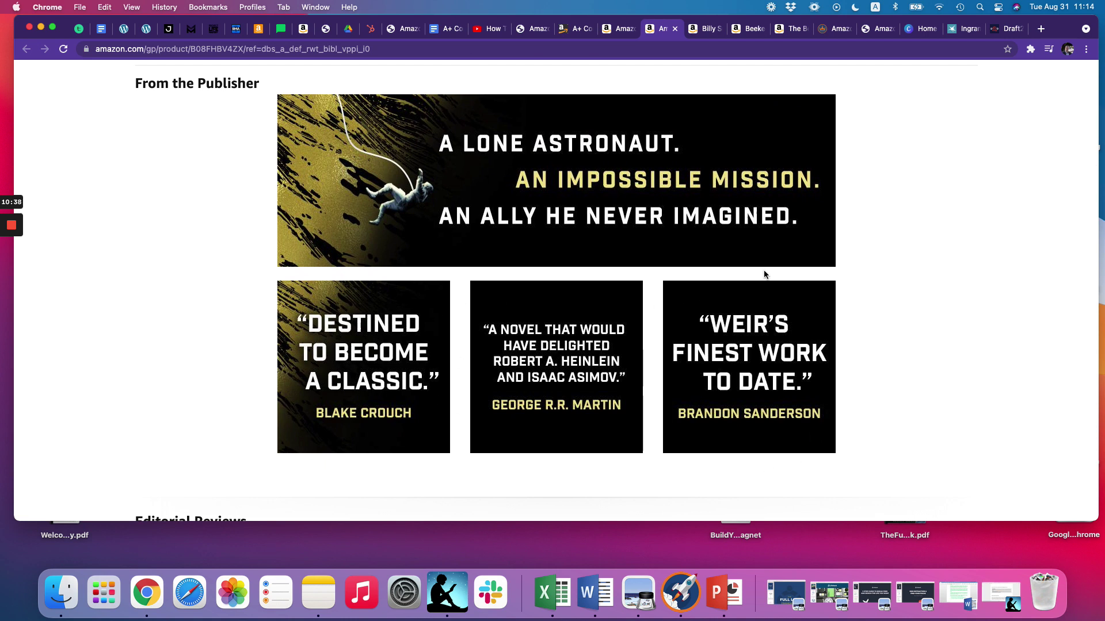
Step: Return to MyBook1, check the background image requirements of the Standard Image & Dark Text Overlay module, and close the image dialog
left_click(532, 29)
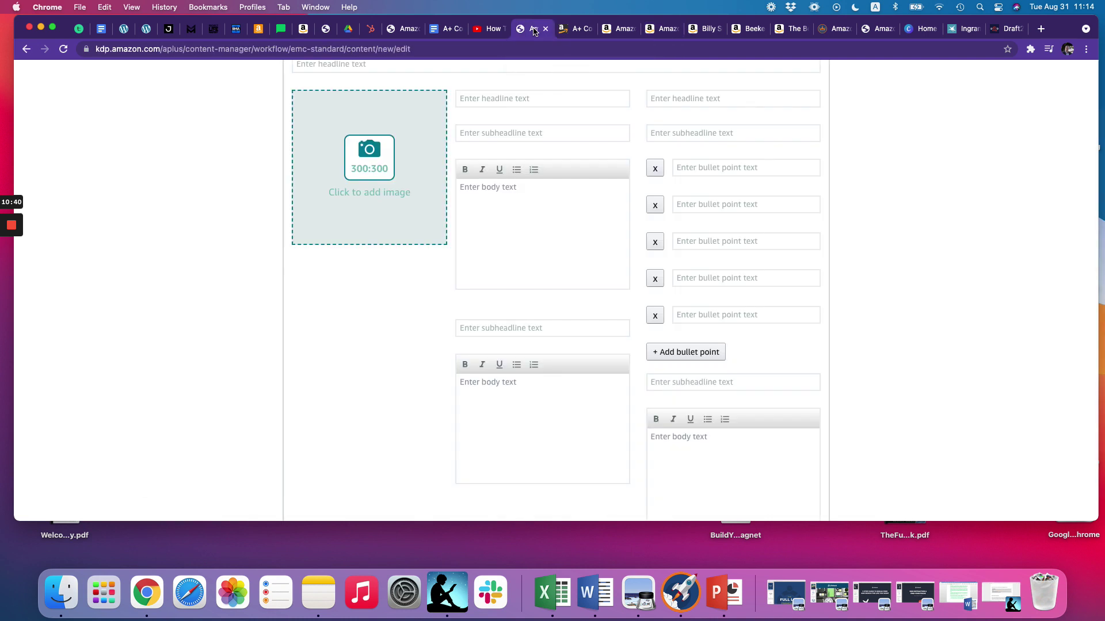
scroll(722, 155, "up", 10)
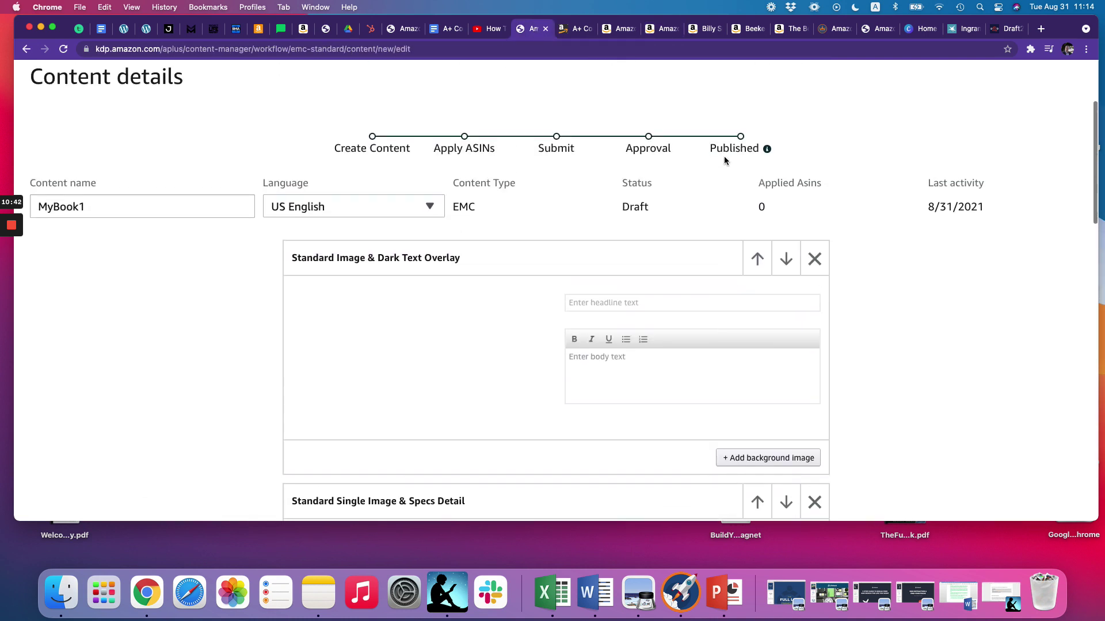
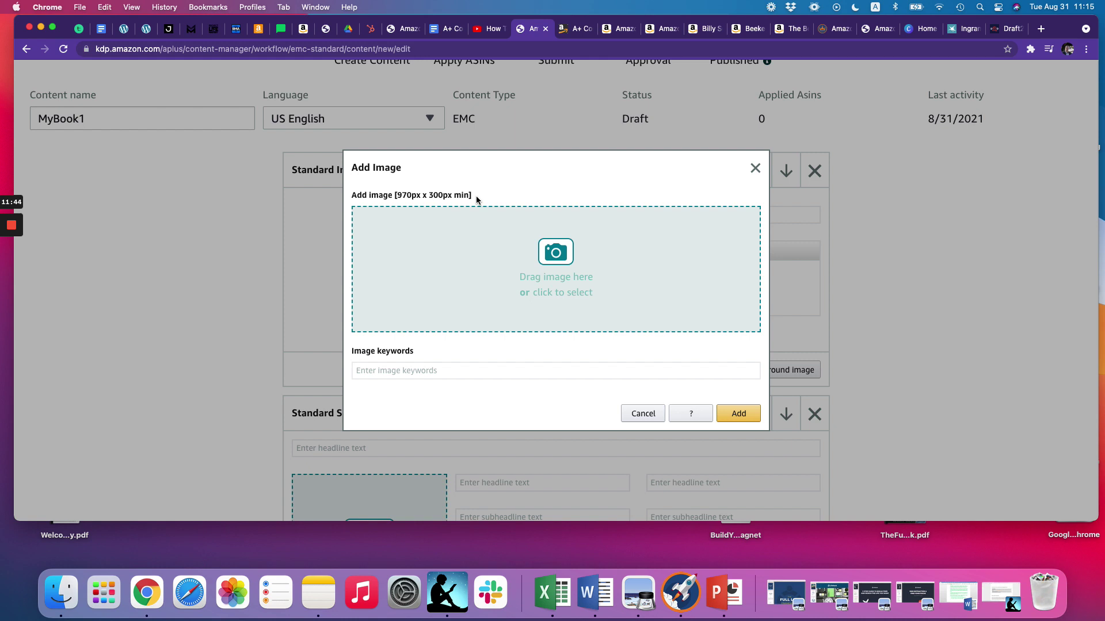
left_click(756, 168)
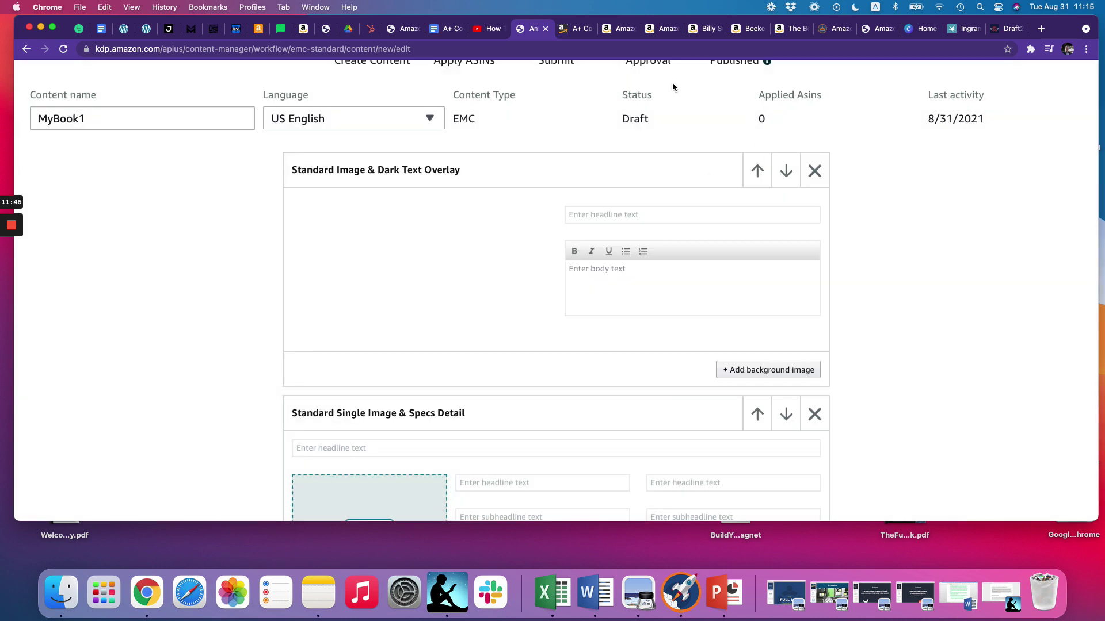
Step: Examine the two top banners in the desktop preview of the DTHTF (Do Hard Things First) A+ Content
left_click(411, 30)
scroll(518, 160, "down", 5)
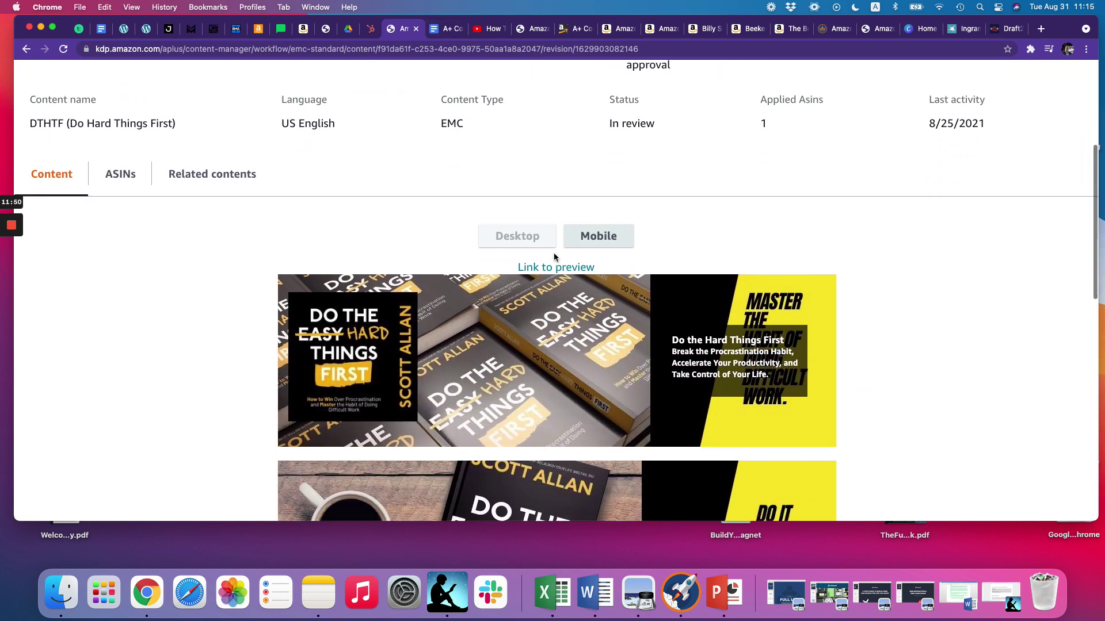
scroll(553, 256, "down", 3)
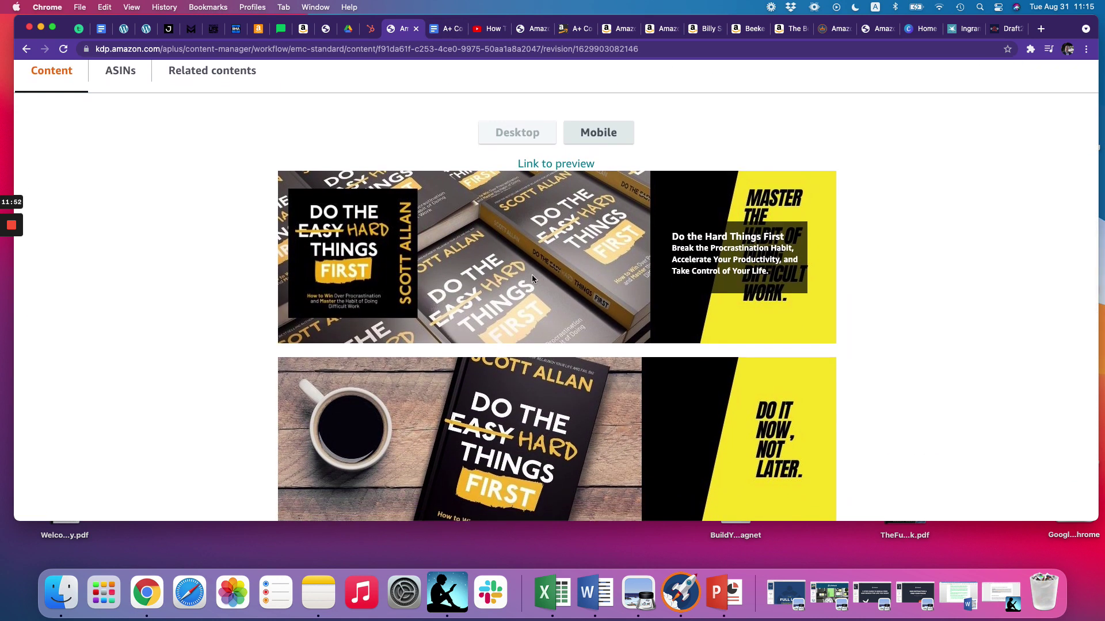
Step: Look at the Canva home page, and open the background image dialog of MyBook1's Standard Image & Dark Text Overlay module
left_click(925, 31)
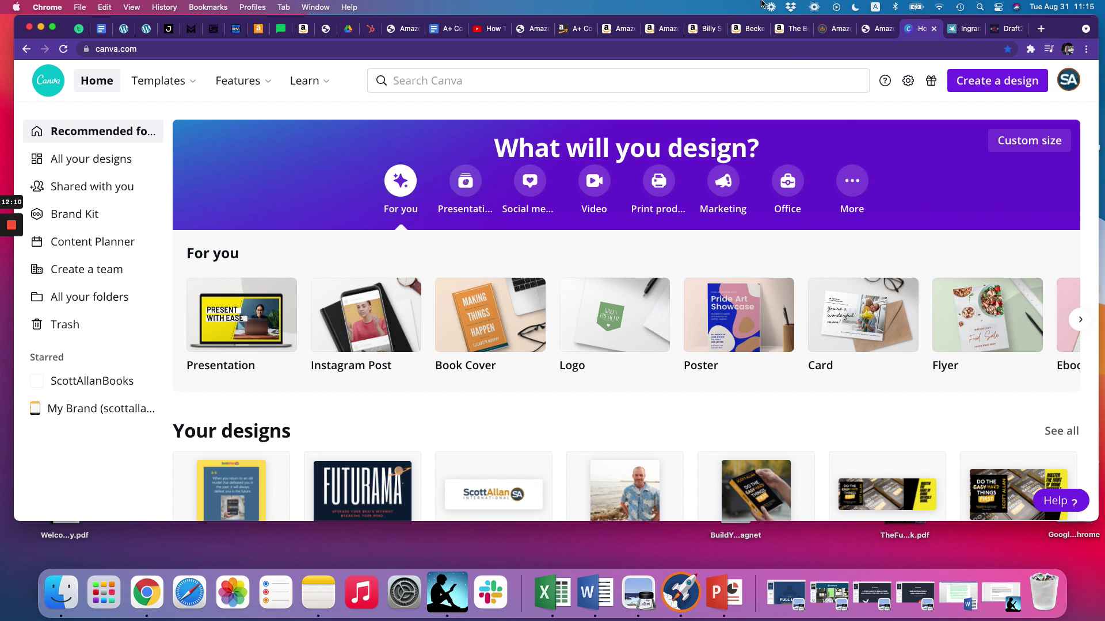
left_click(540, 32)
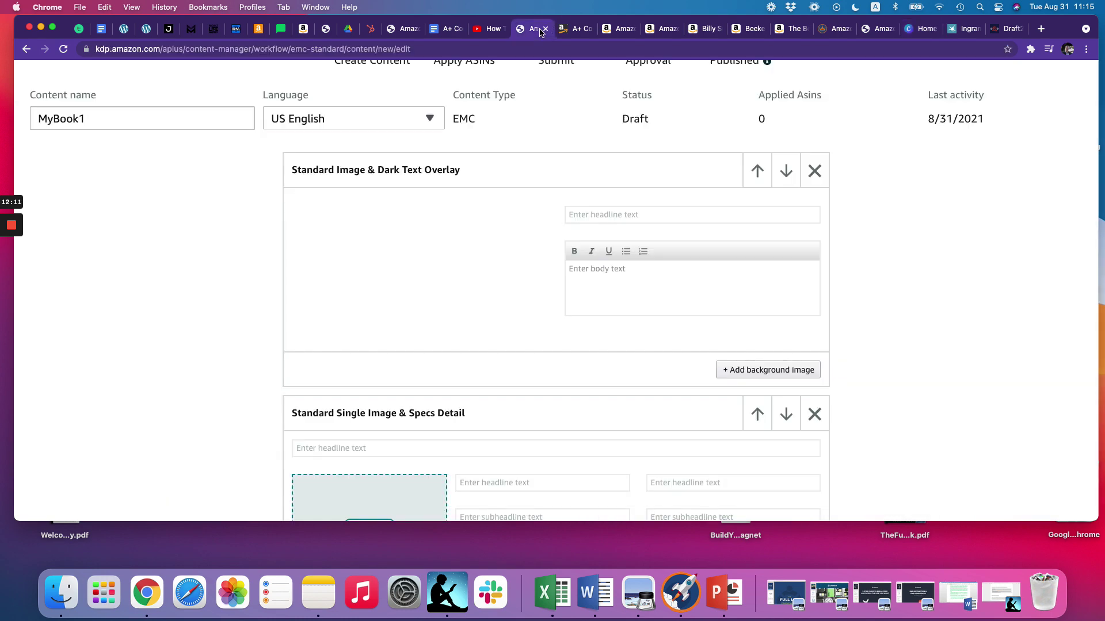
left_click(777, 372)
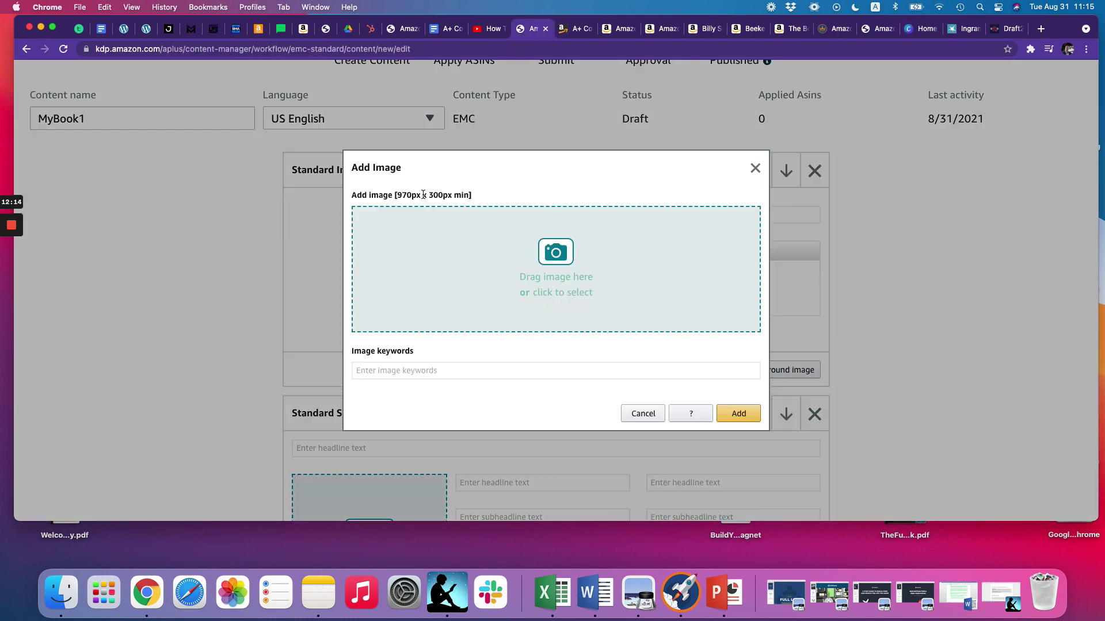
Step: Switch to Canva, start a custom-size design in pixels, and enter 900 as its width
left_click(921, 34)
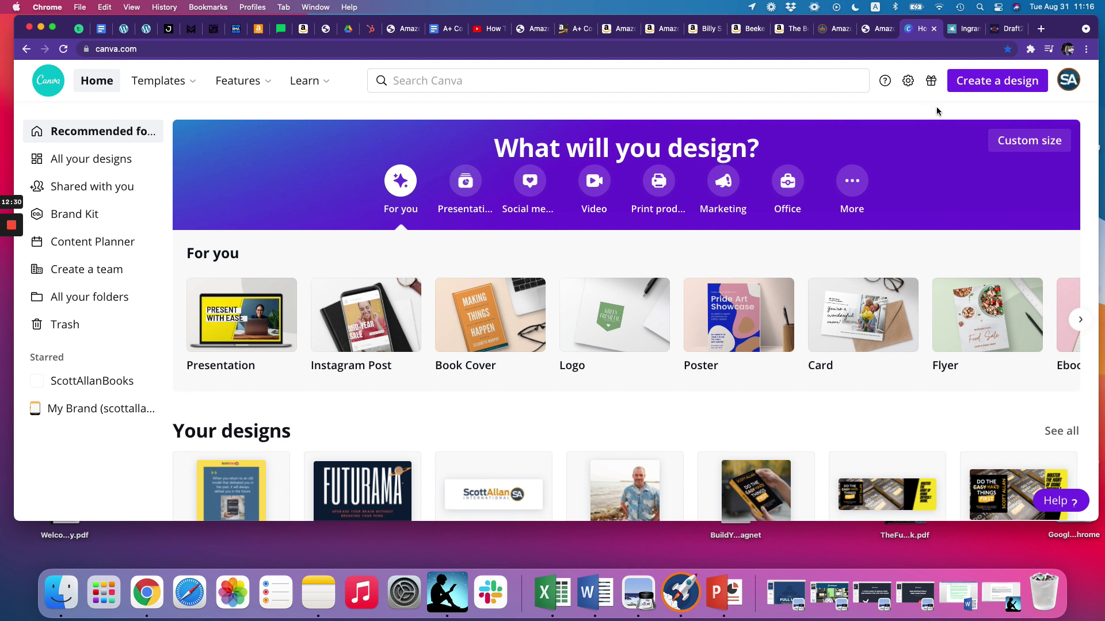
left_click(995, 84)
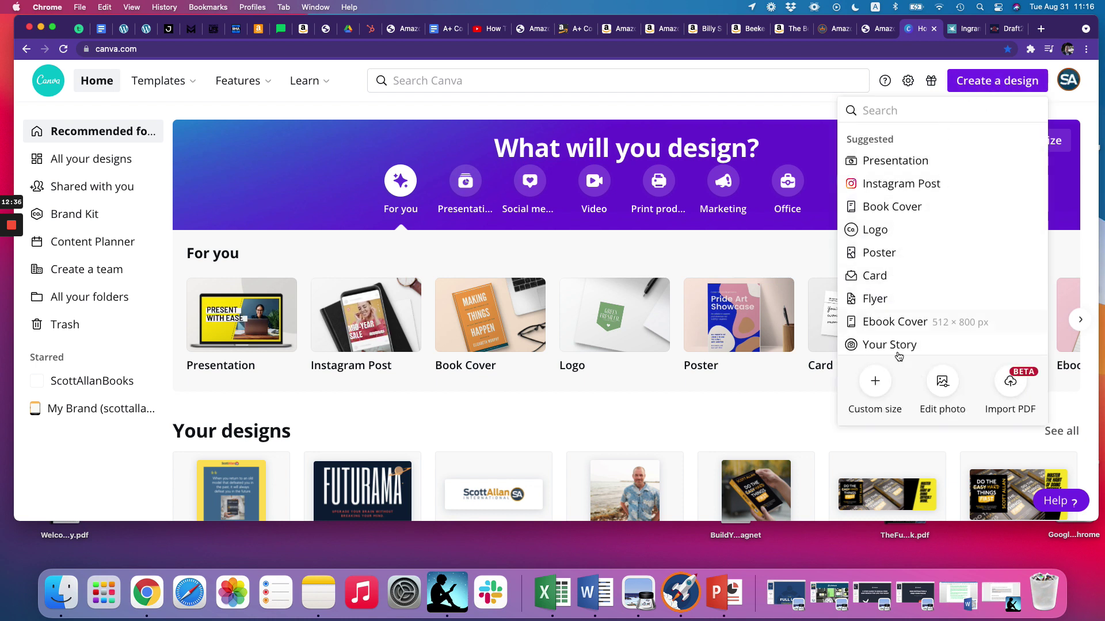
left_click(875, 382)
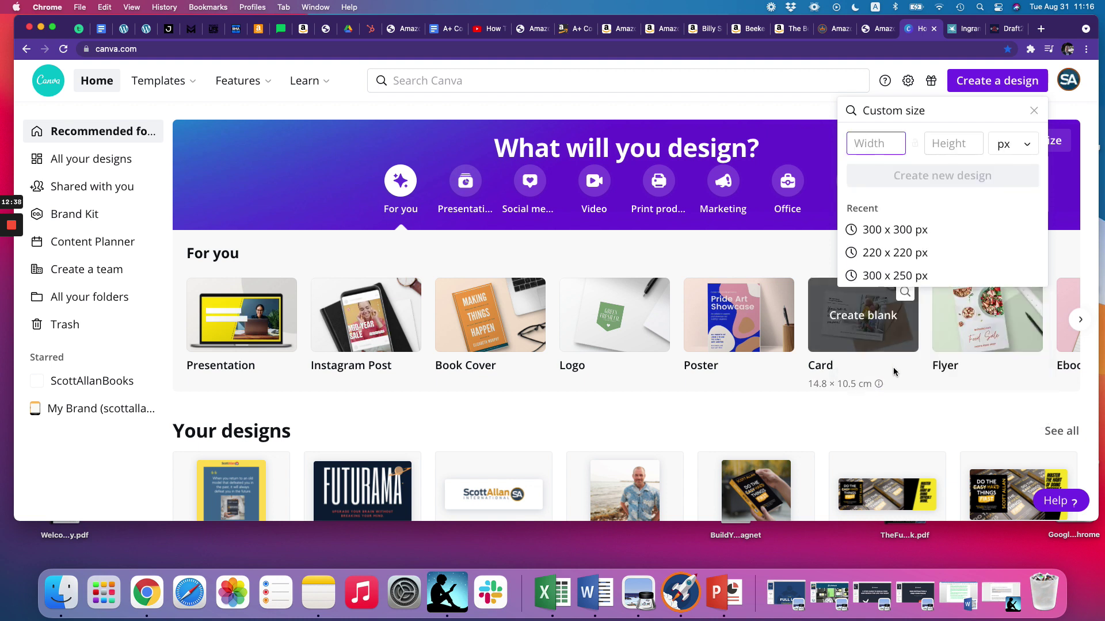
scroll(934, 244, "down", 1)
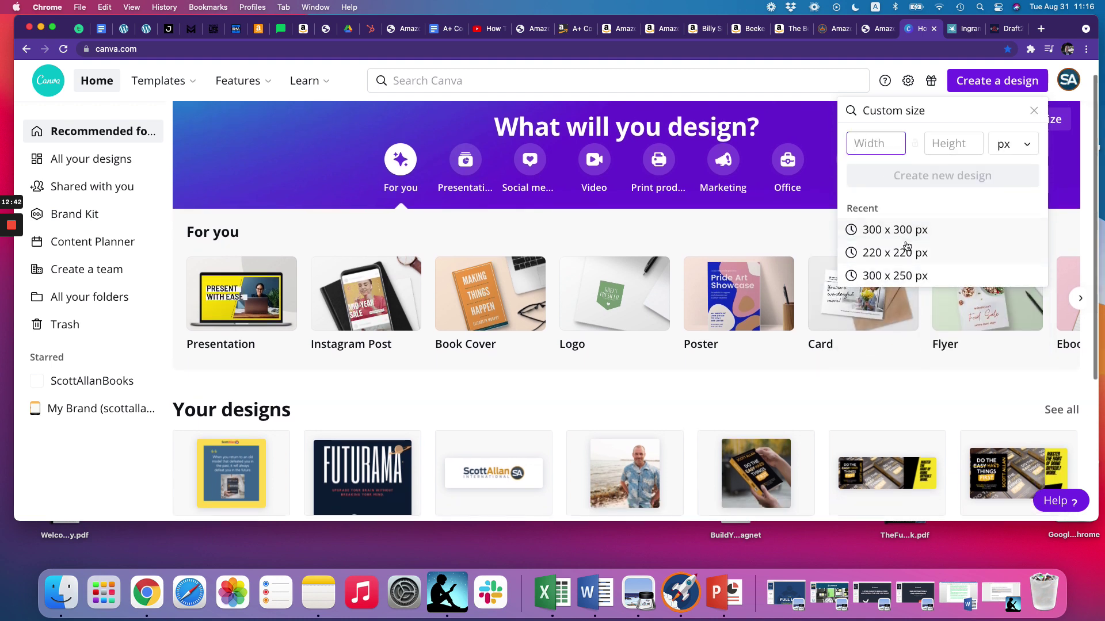
scroll(889, 242, "up", 1)
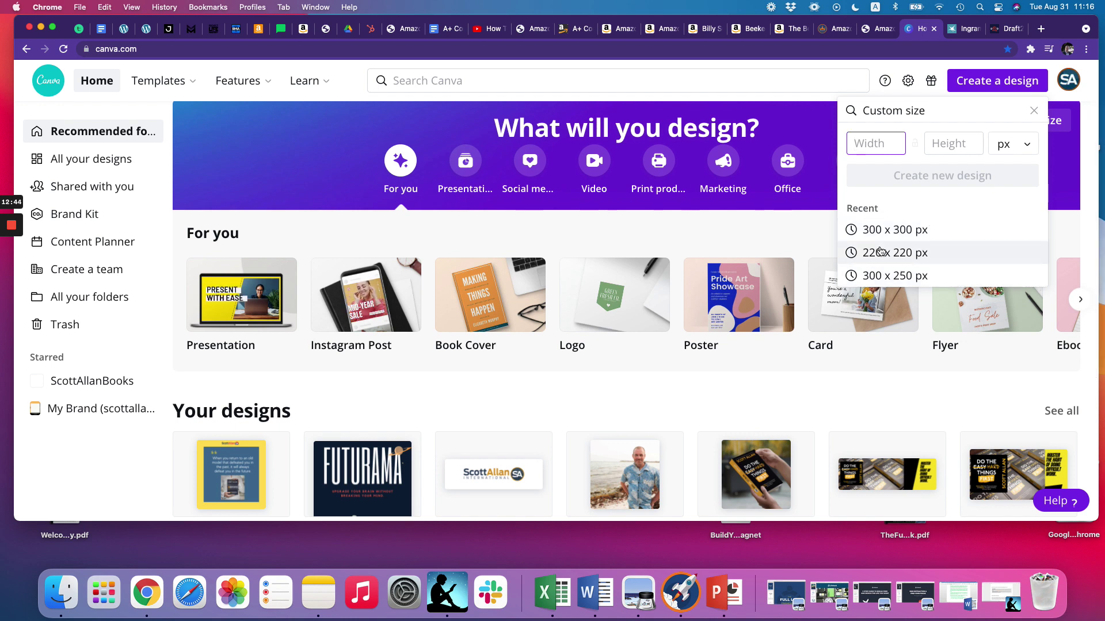
type("1")
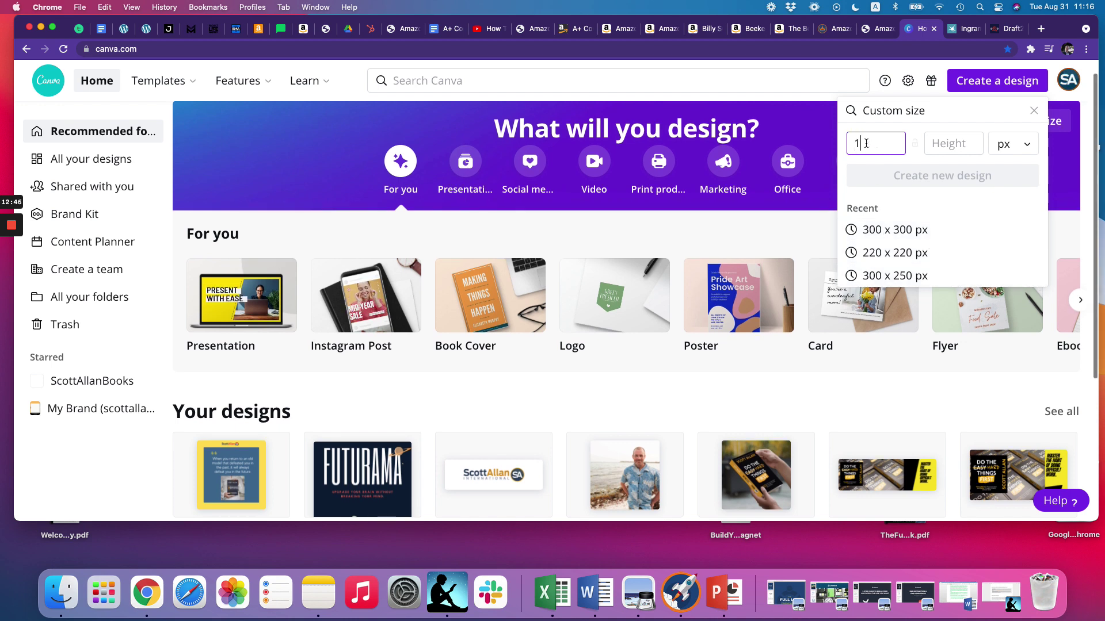
key("BackSpace")
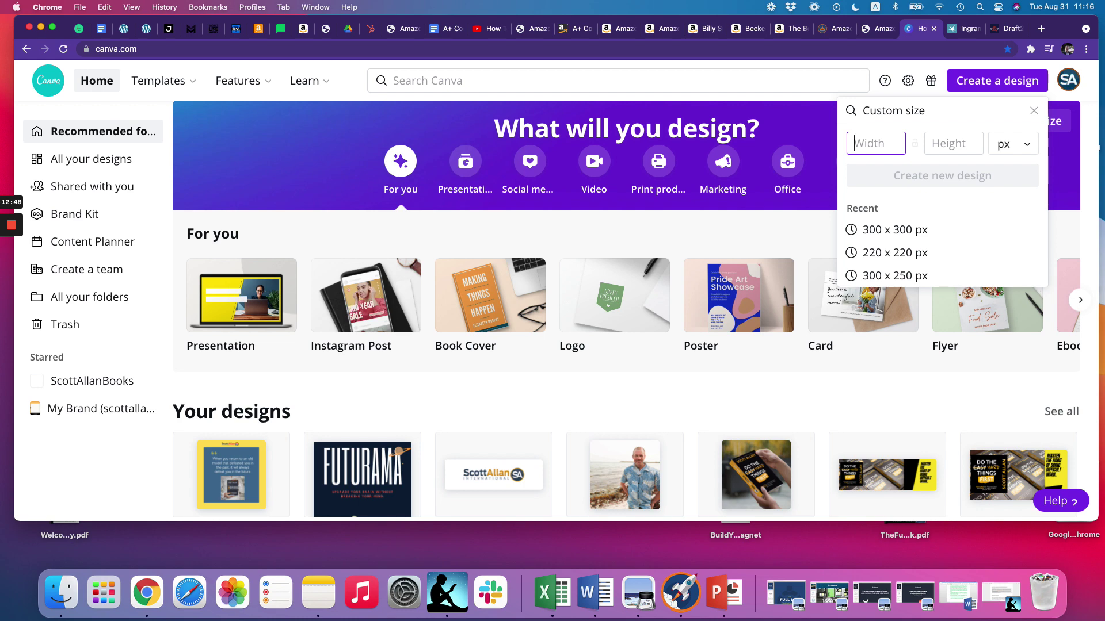
type("900")
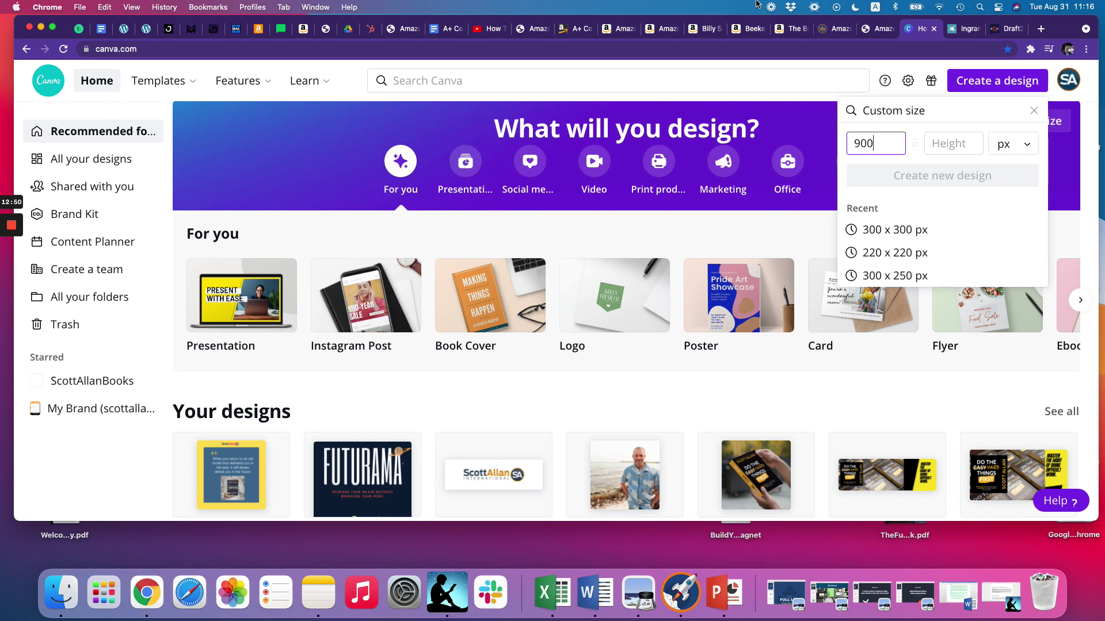
Step: Recheck the required background image size in MyBook1, and create a 970 x 300 px custom-size design in Canva
left_click(532, 29)
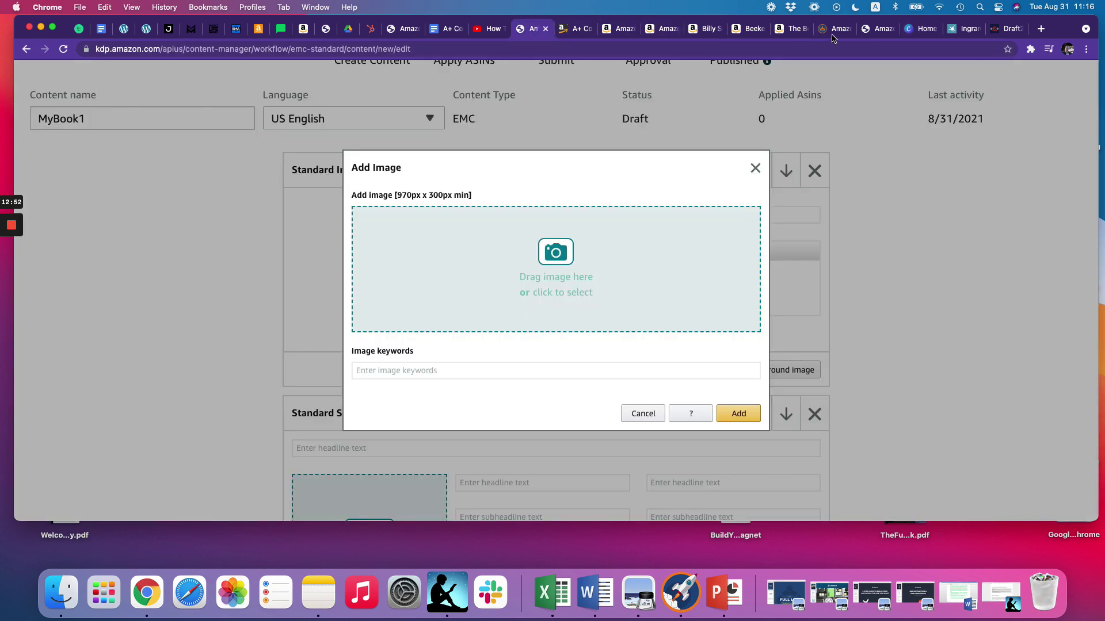
left_click(878, 29)
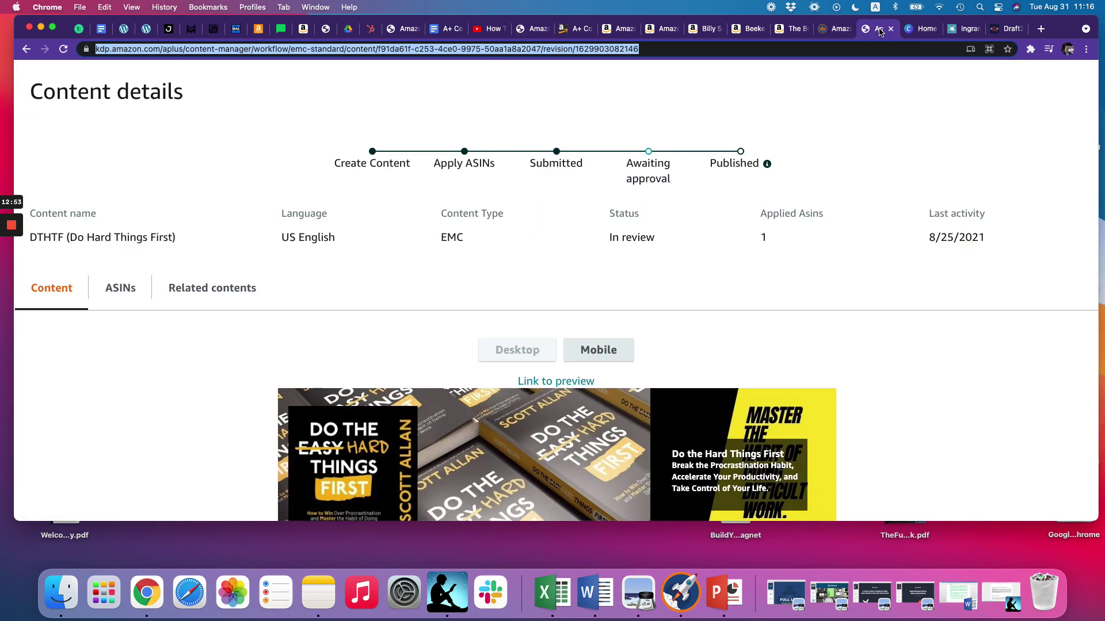
left_click(921, 29)
key("BackSpace")
key("BackSpace")
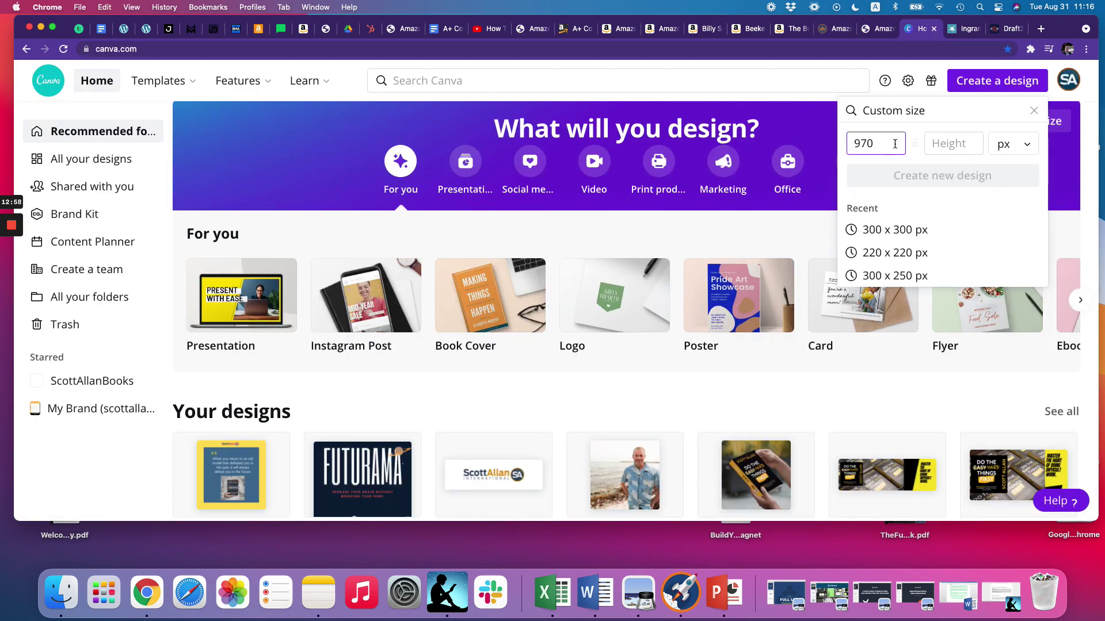
left_click(970, 151)
type("300")
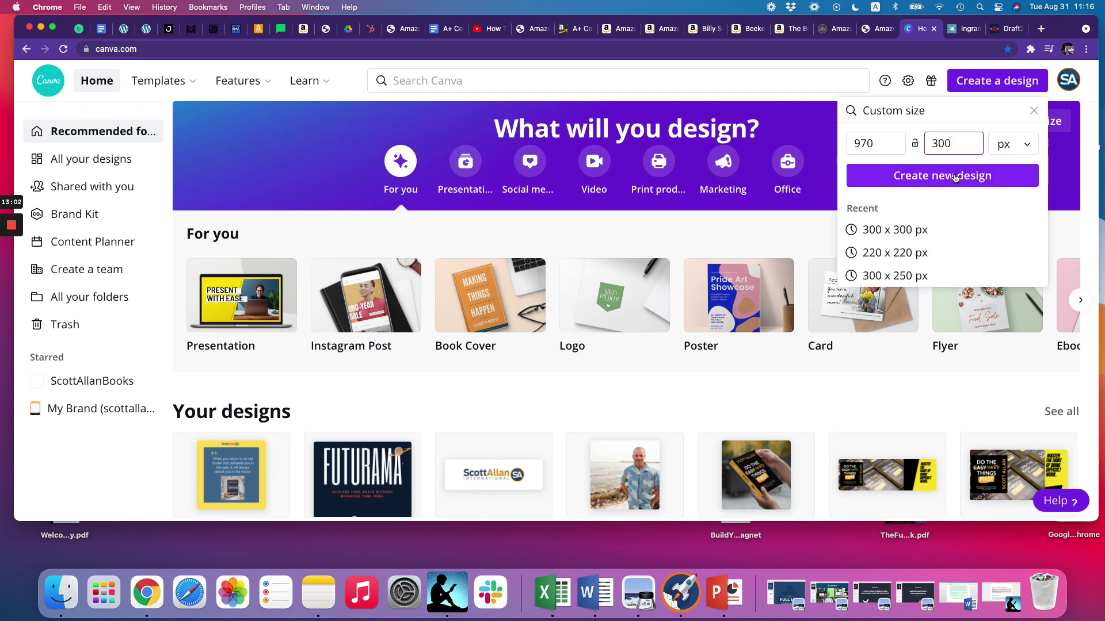
left_click(944, 176)
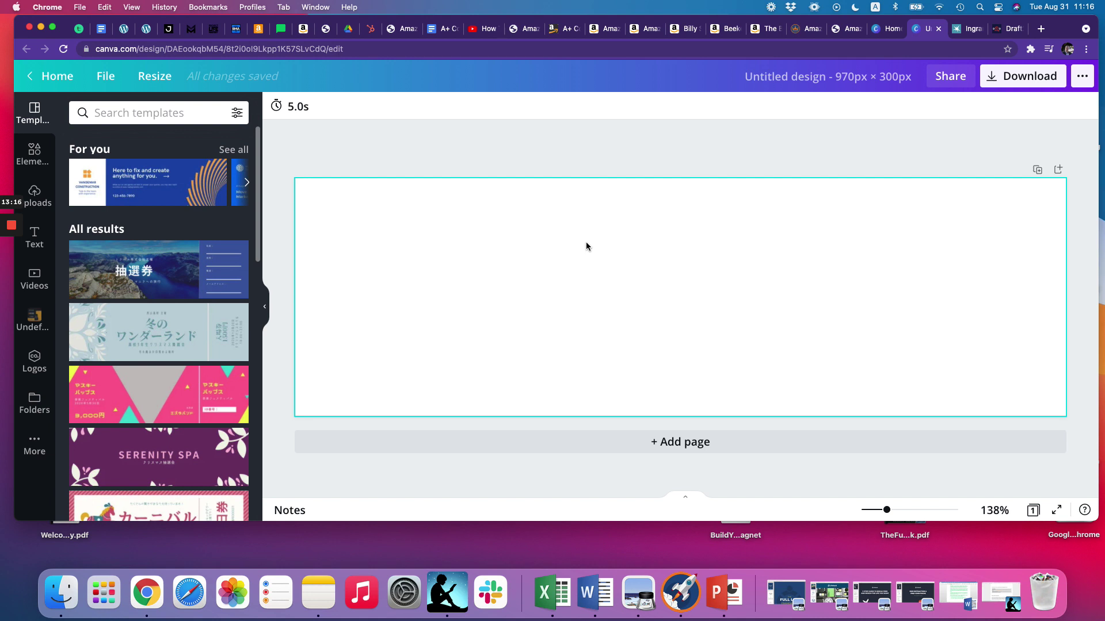
Step: Browse the uploaded images and add the bookstore display photo of the books to the blank banner
left_click(34, 196)
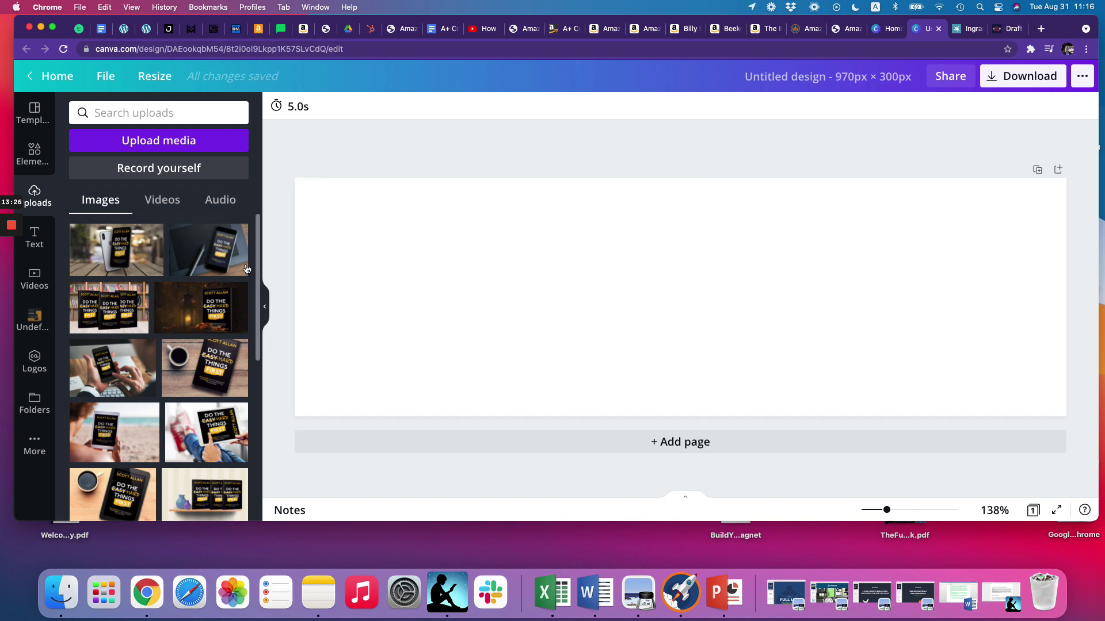
scroll(164, 288, "down", 1)
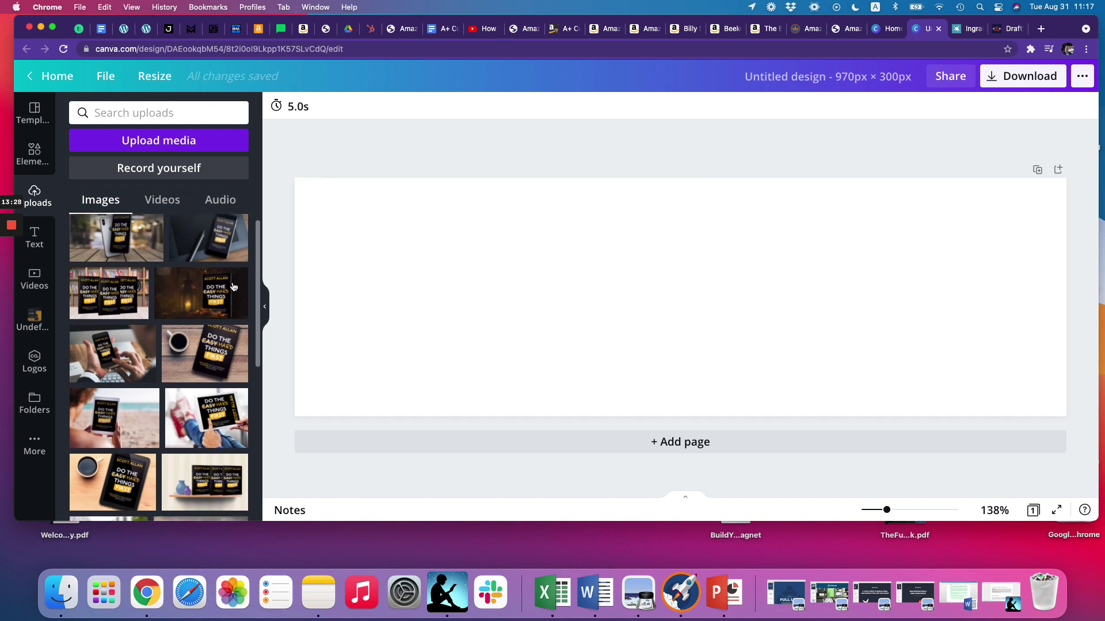
scroll(190, 328, "down", 4)
scroll(205, 340, "down", 6)
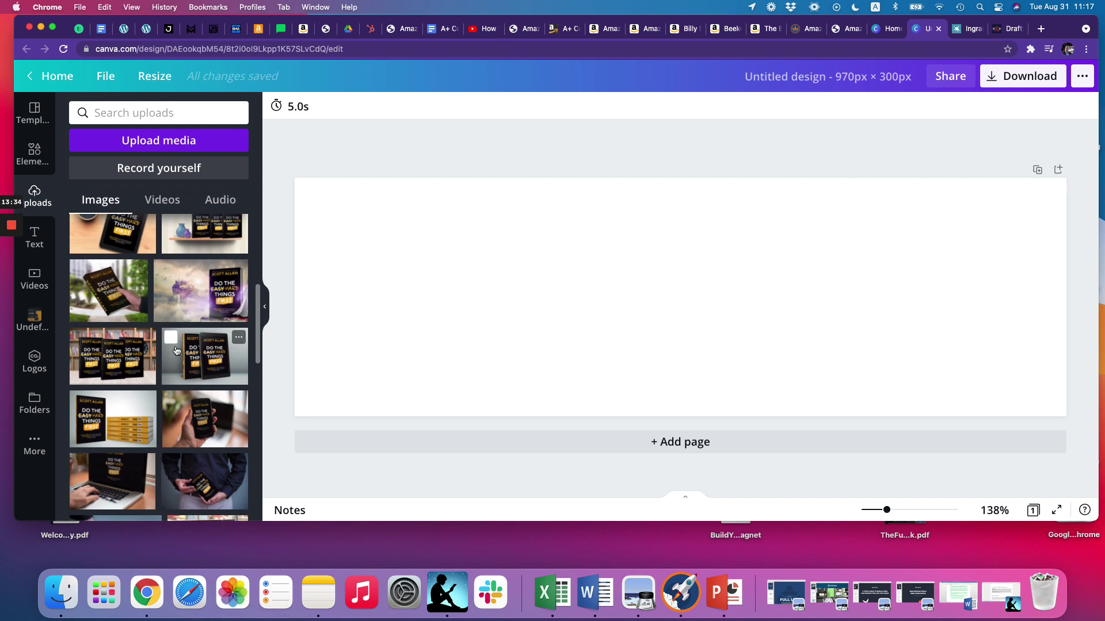
scroll(178, 351, "down", 3)
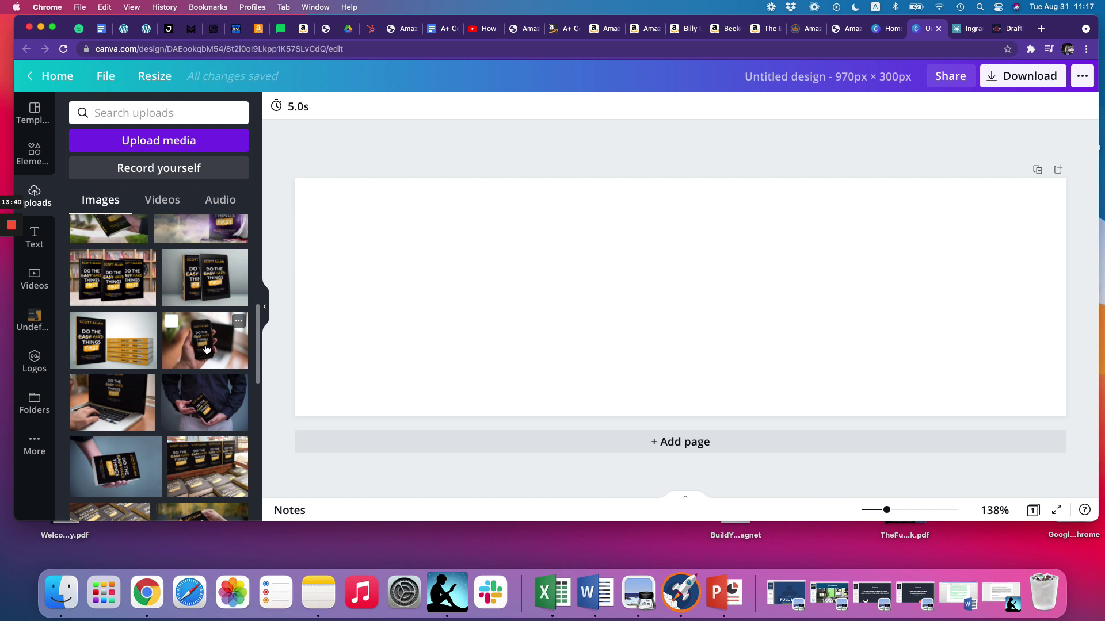
scroll(207, 352, "down", 7)
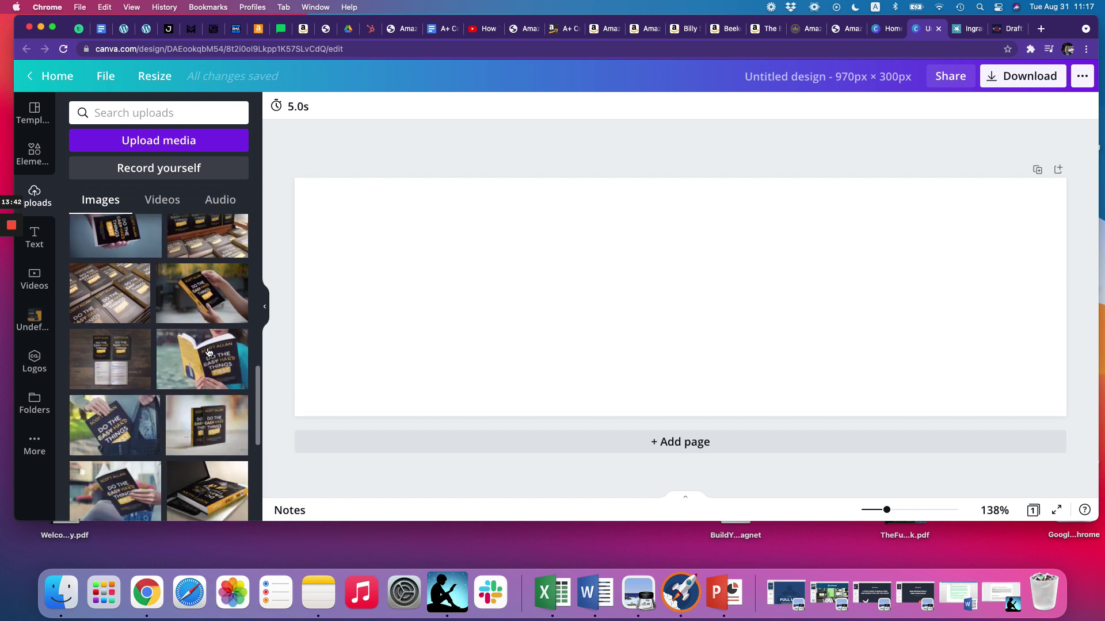
scroll(208, 351, "up", 8)
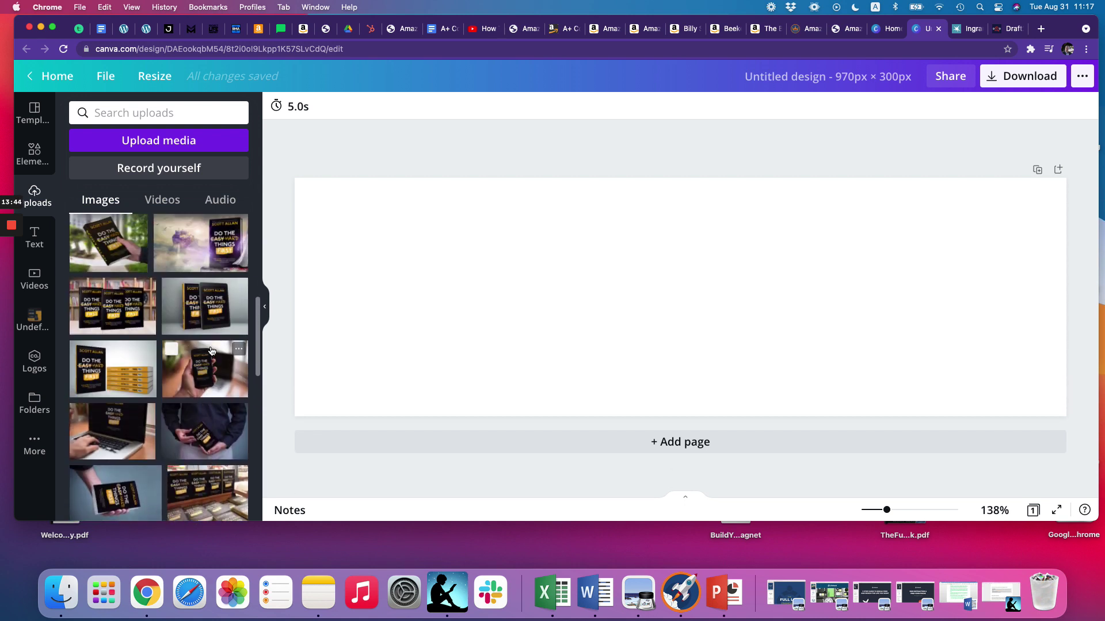
left_click(206, 406)
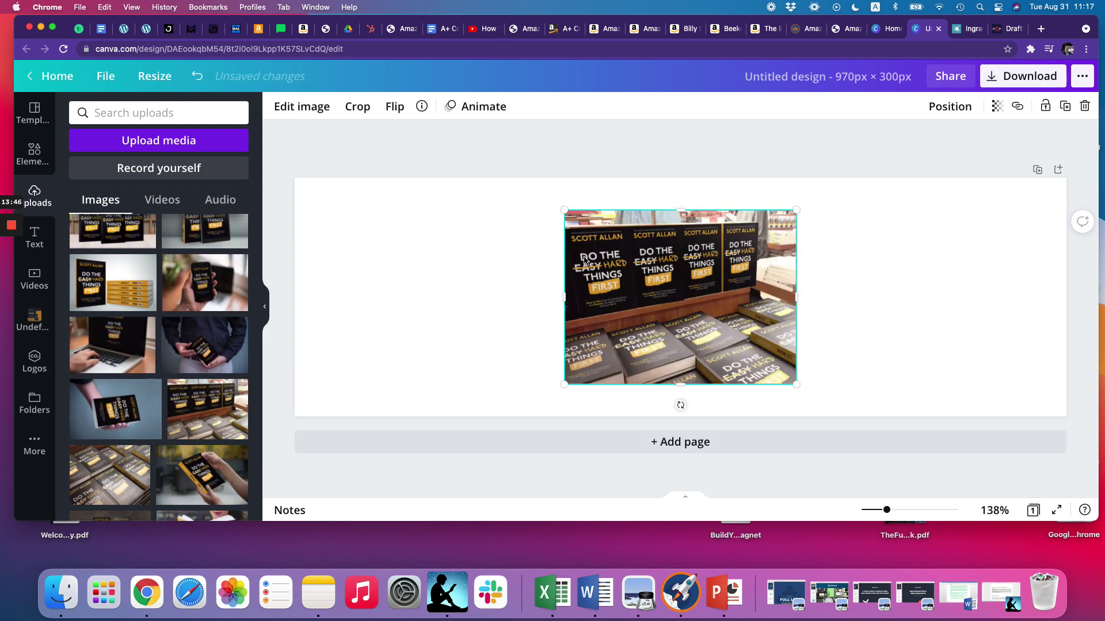
Step: Enlarge the bookstore photo to the banner's full height and extend it to the left edge, leaving the right third empty
left_click_drag(565, 298, 301, 288)
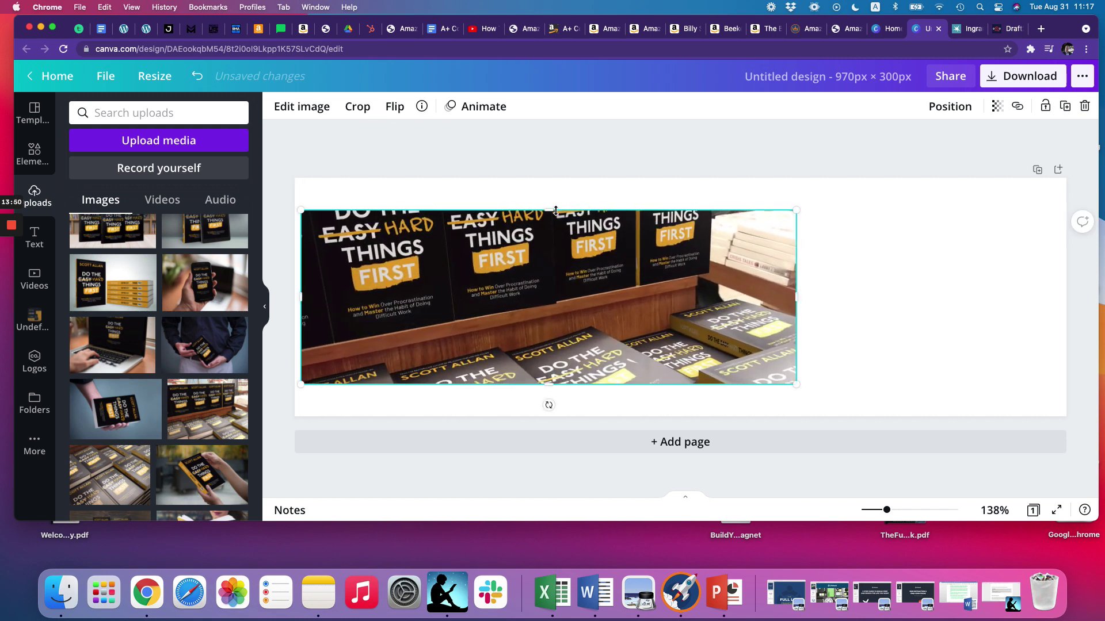
left_click_drag(548, 210, 548, 178)
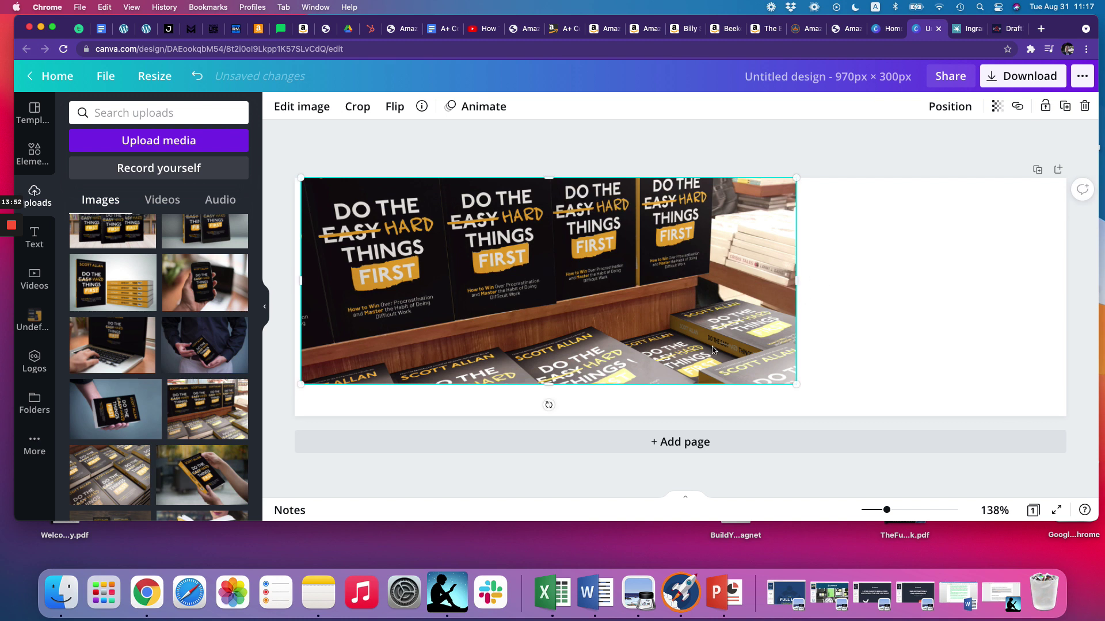
left_click_drag(550, 388, 550, 416)
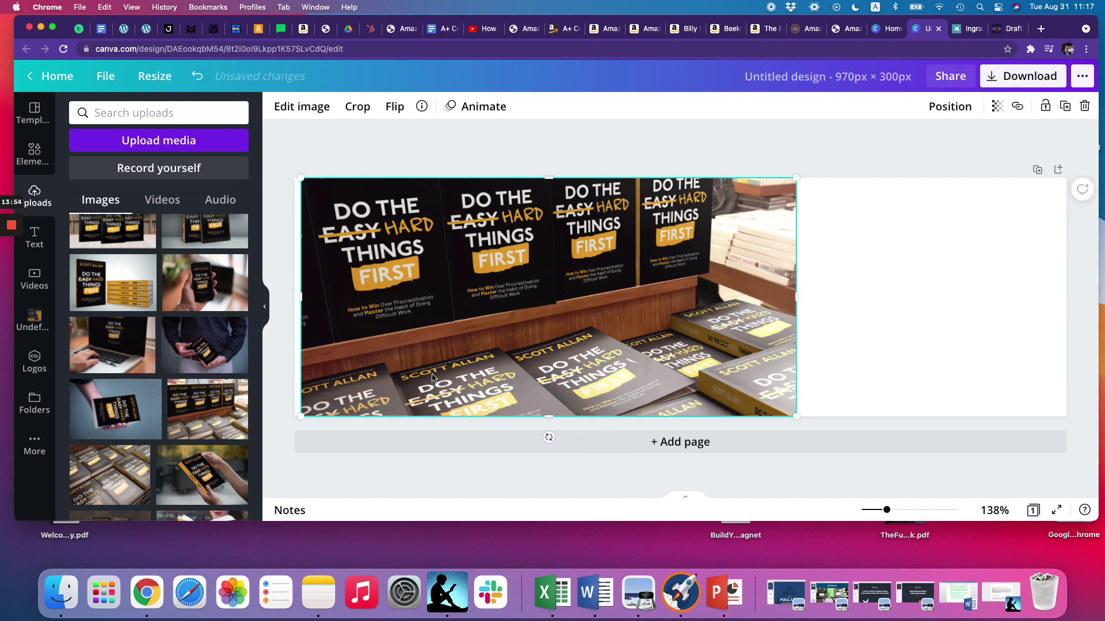
left_click_drag(305, 301, 295, 298)
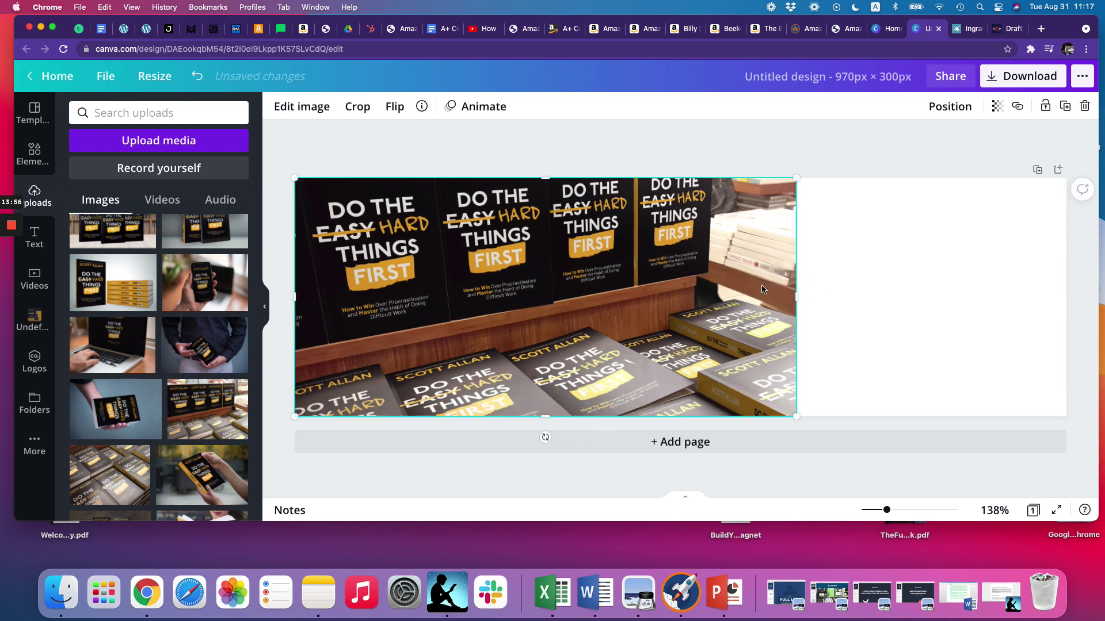
left_click(835, 295)
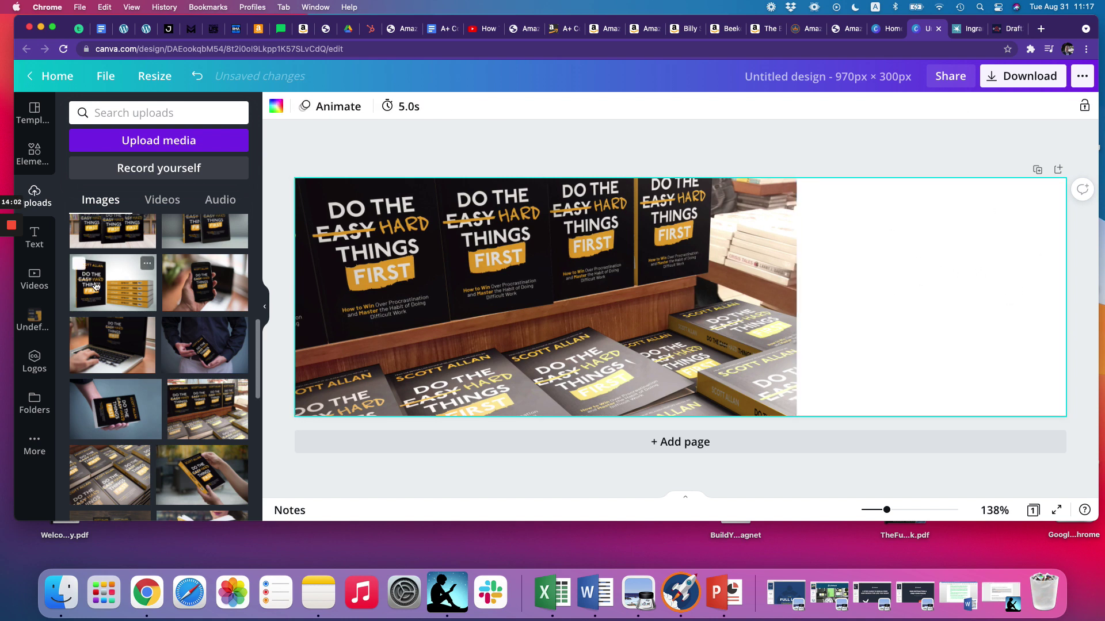
Step: Place the uploaded photo of a hand holding a phone beside the bookstore photo and stretch it to the banner's full height
left_click_drag(203, 290, 925, 287)
left_click_drag(925, 210, 925, 178)
left_click_drag(925, 378, 926, 416)
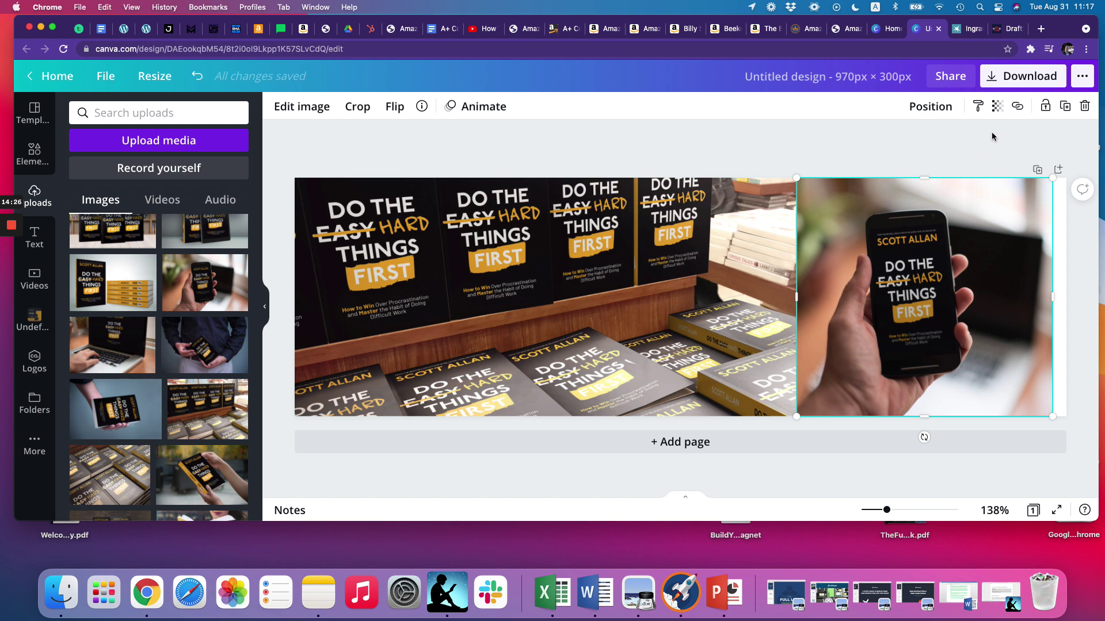
Step: Download the banner as a JPG, view the downloaded file, and close its preview
left_click(993, 81)
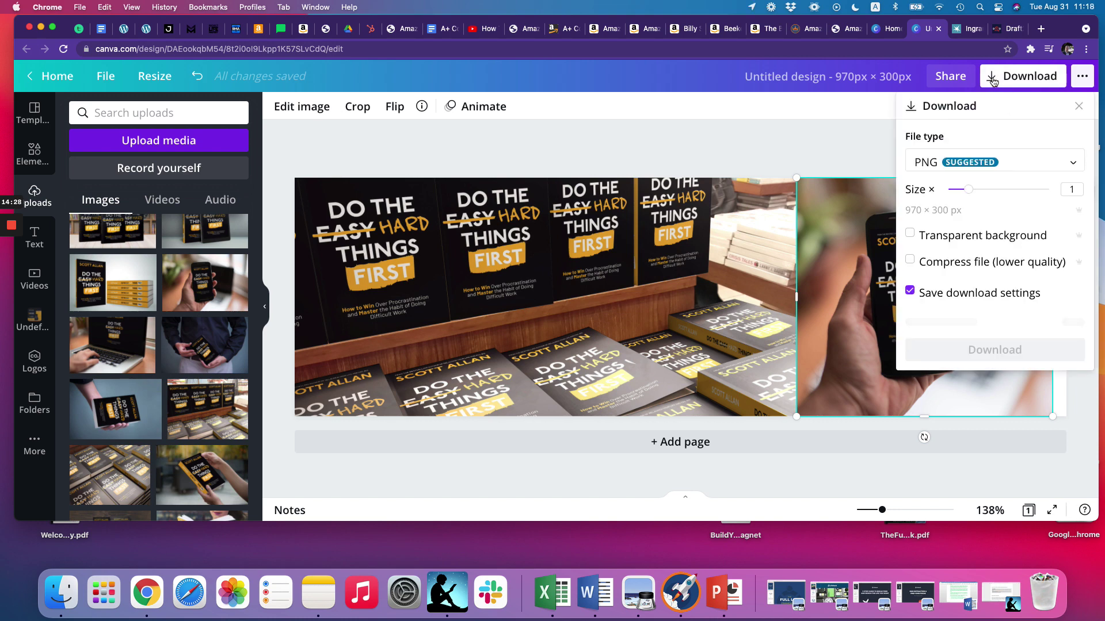
left_click(1074, 161)
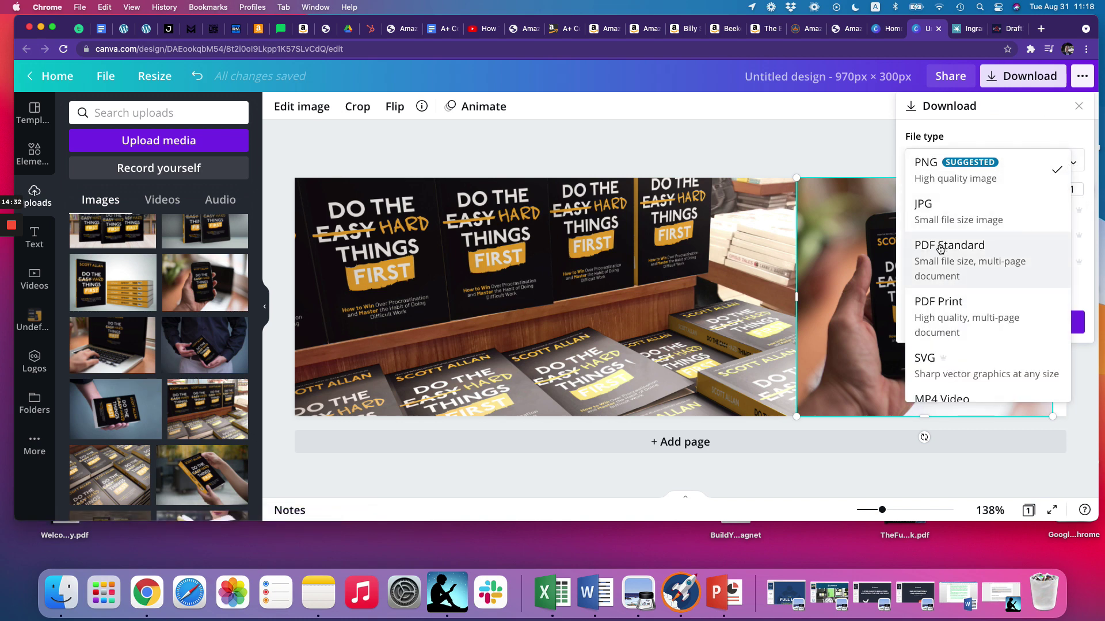
left_click(973, 215)
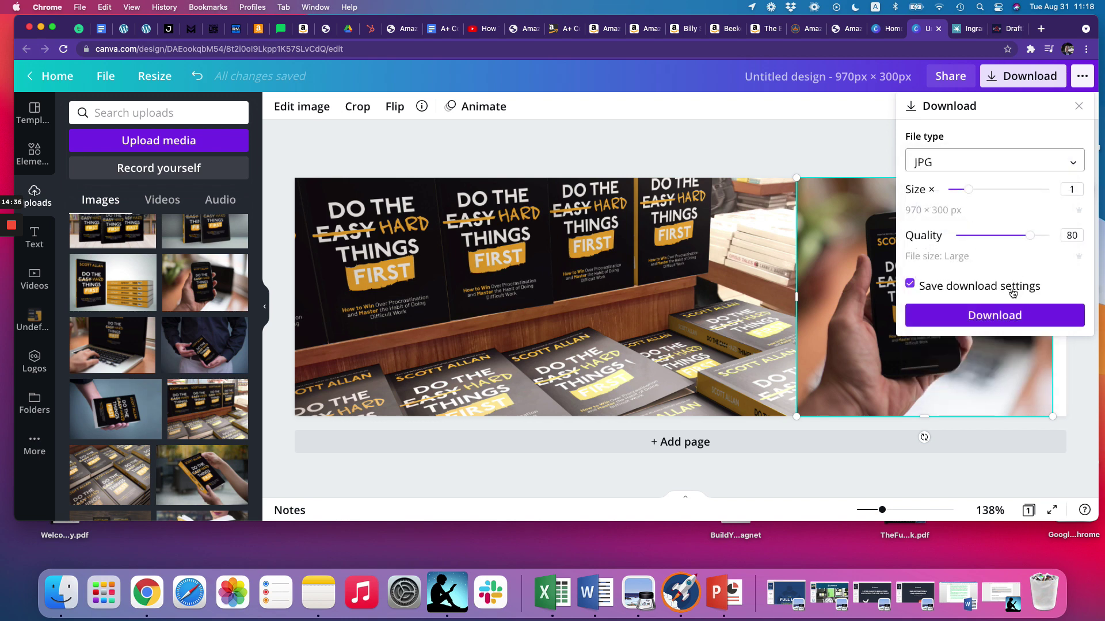
left_click(996, 315)
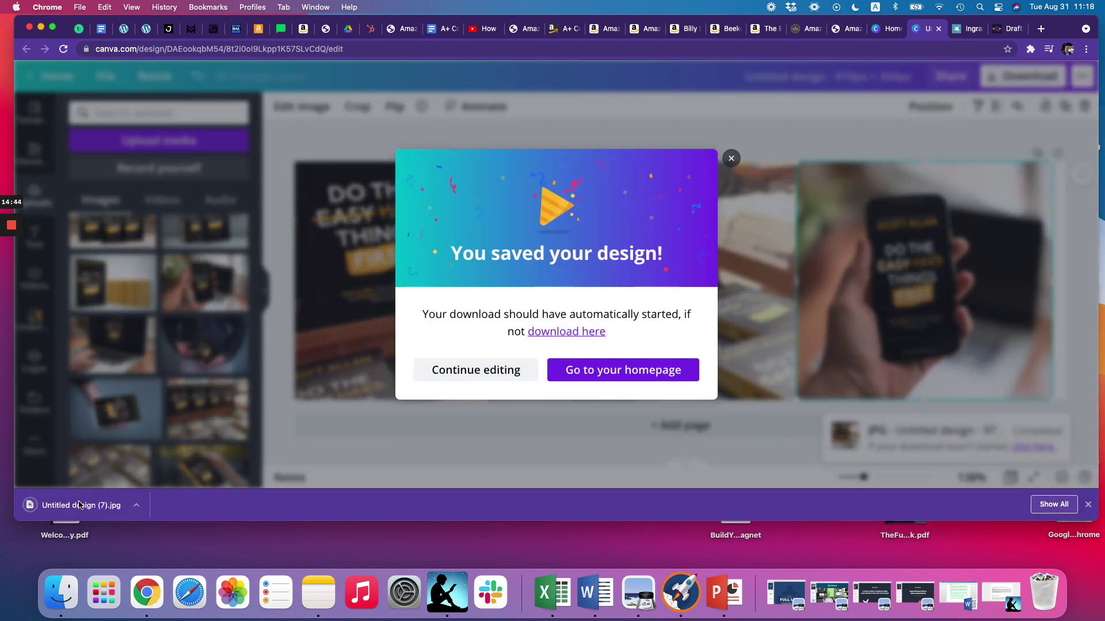
left_click(73, 509)
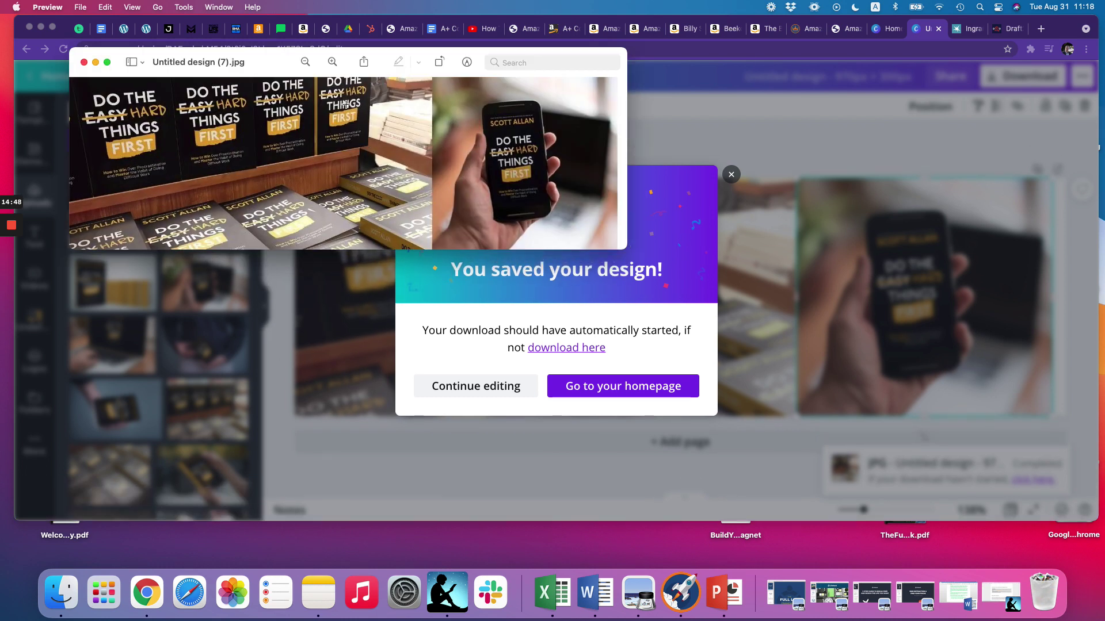
left_click(84, 63)
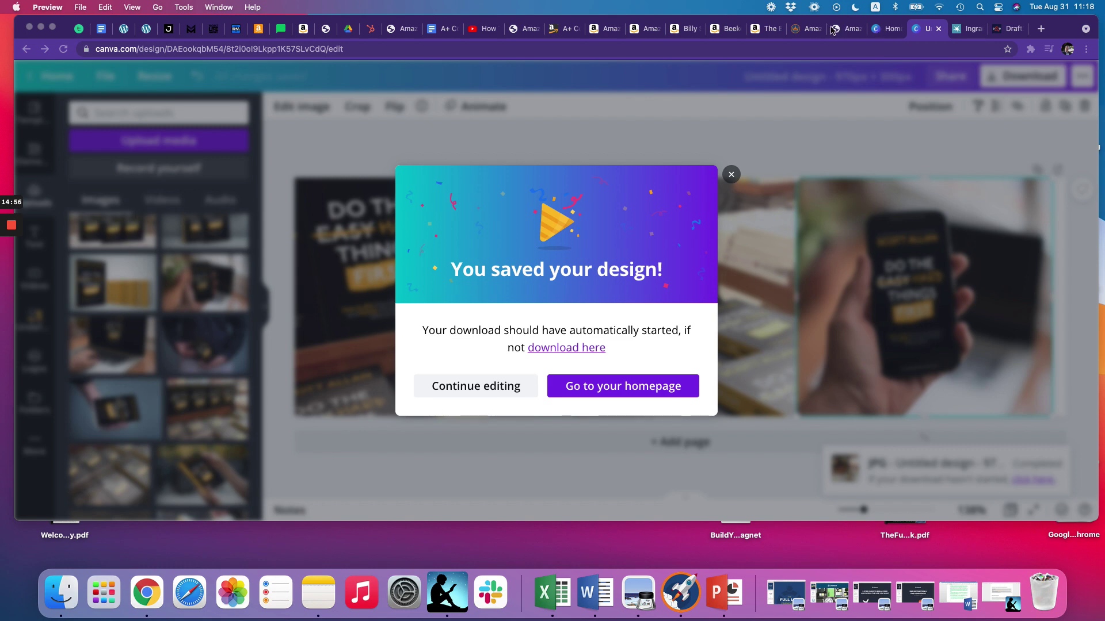
Step: Return to MyBook1 and load Untitled design (7).jpg from the Downloads folder into the open Add Image dialog
left_click(516, 31)
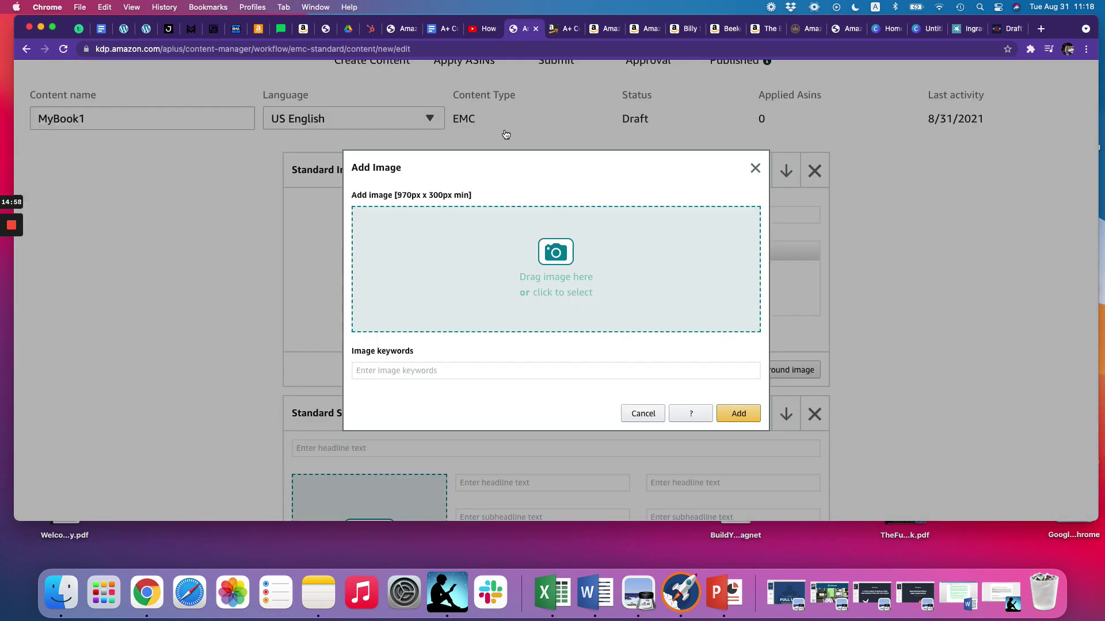
left_click(63, 600)
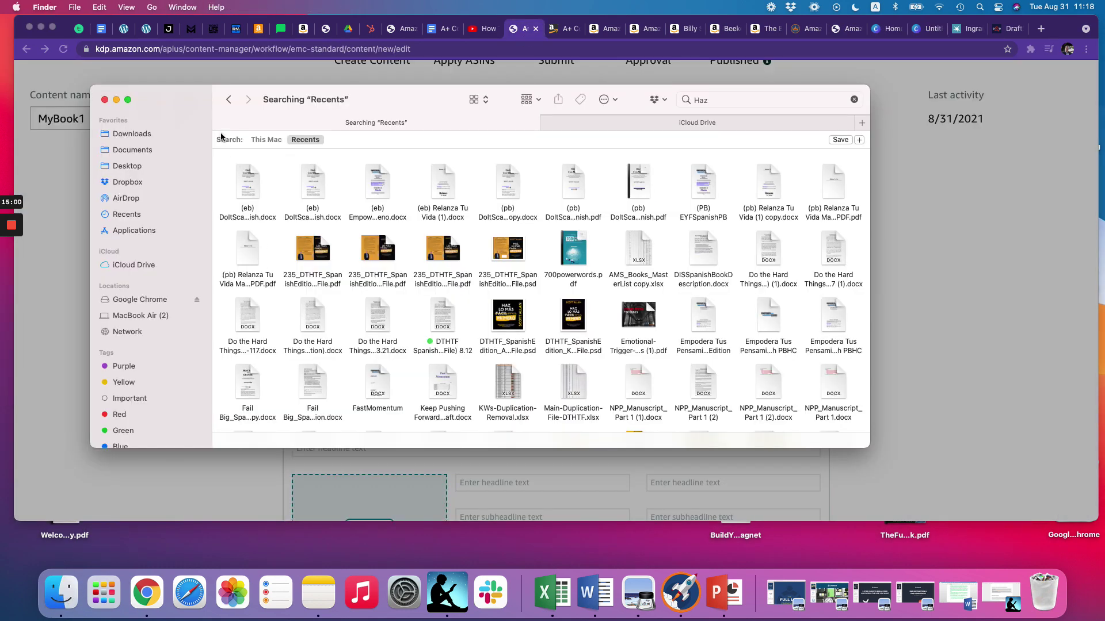
left_click_drag(196, 102, 202, 340)
left_click(170, 369)
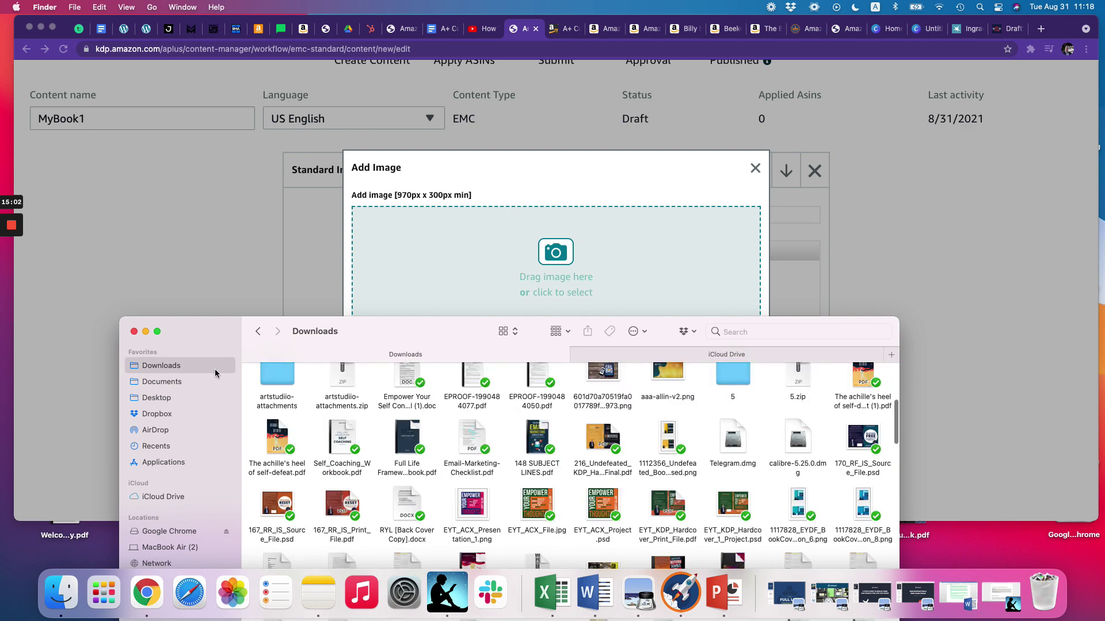
scroll(631, 446, "up", 5)
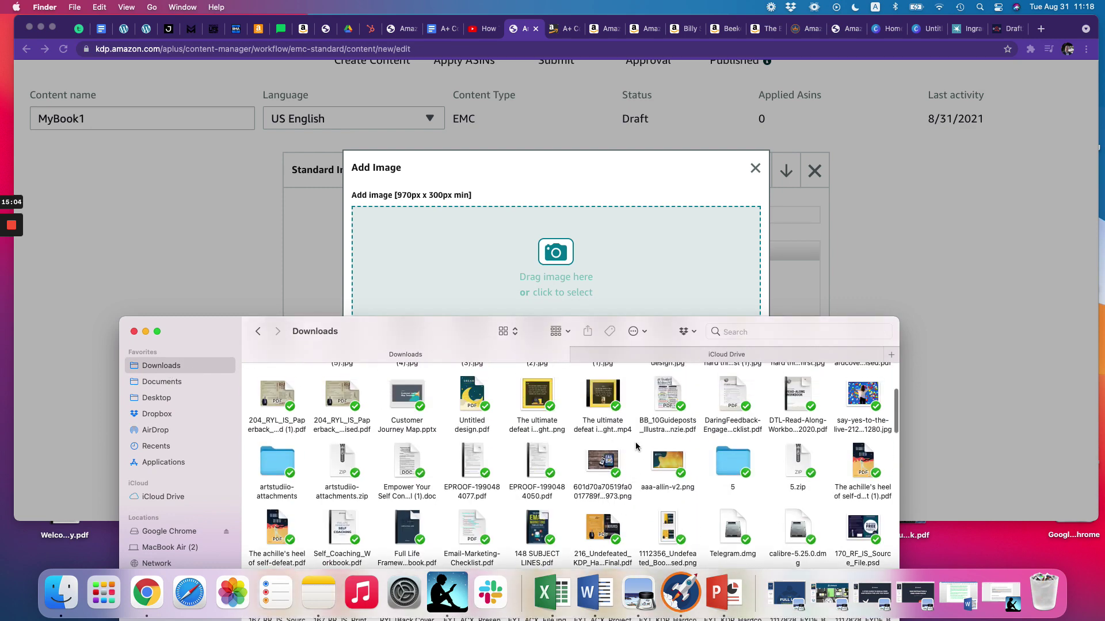
left_click_drag(896, 416, 896, 387)
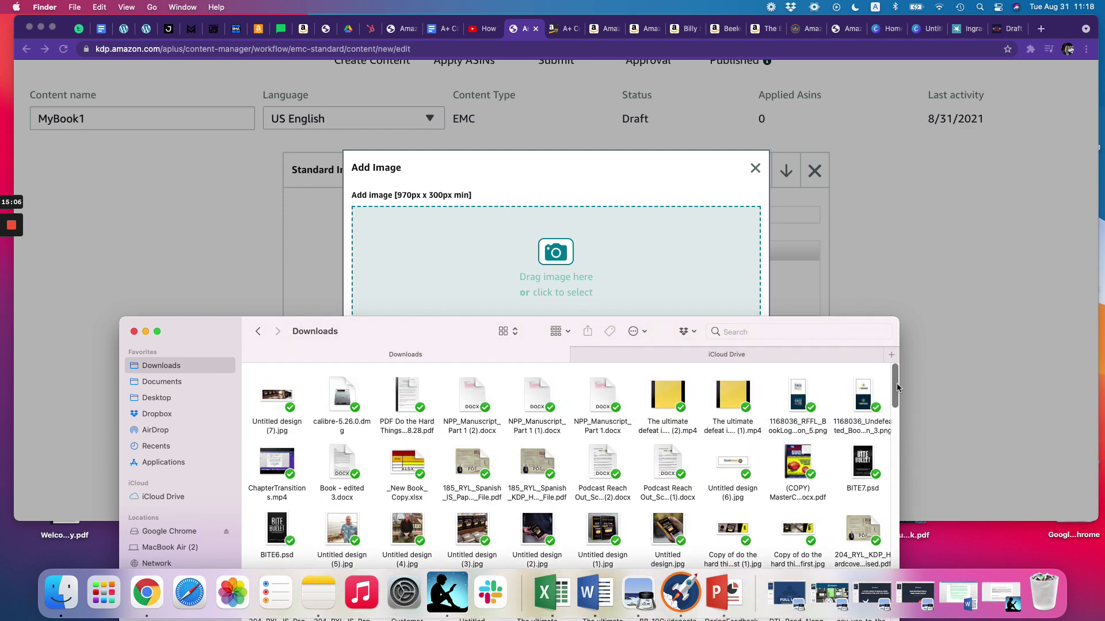
left_click_drag(277, 395, 553, 272)
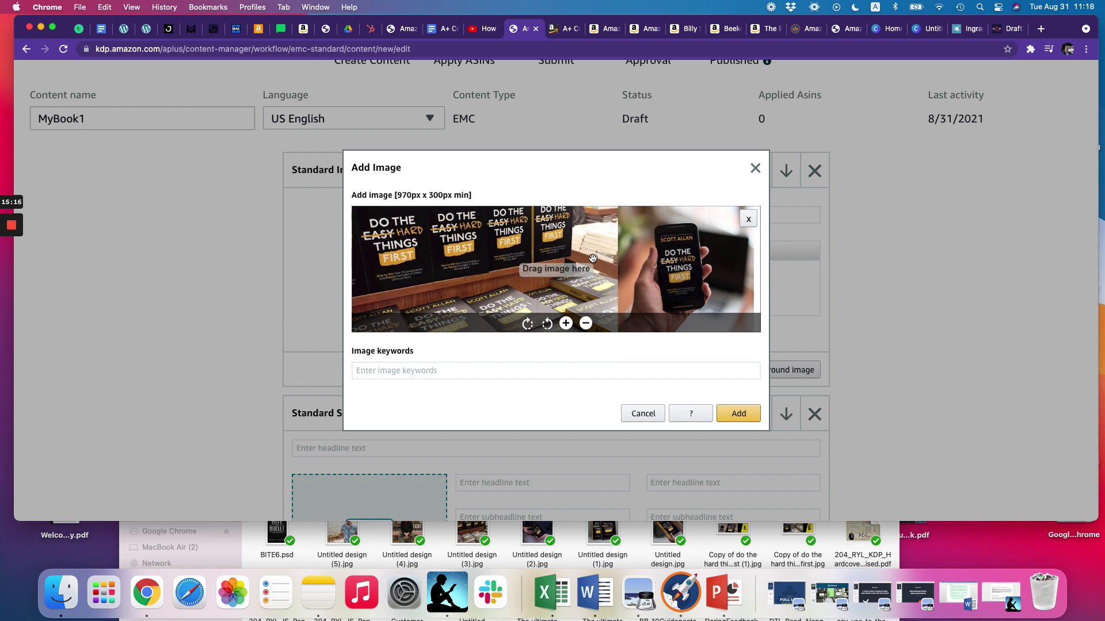
Step: Enter "procrastination" as the image keyword and add the banner as the module's background image
scroll(613, 260, "down", 1)
scroll(623, 263, "up", 5)
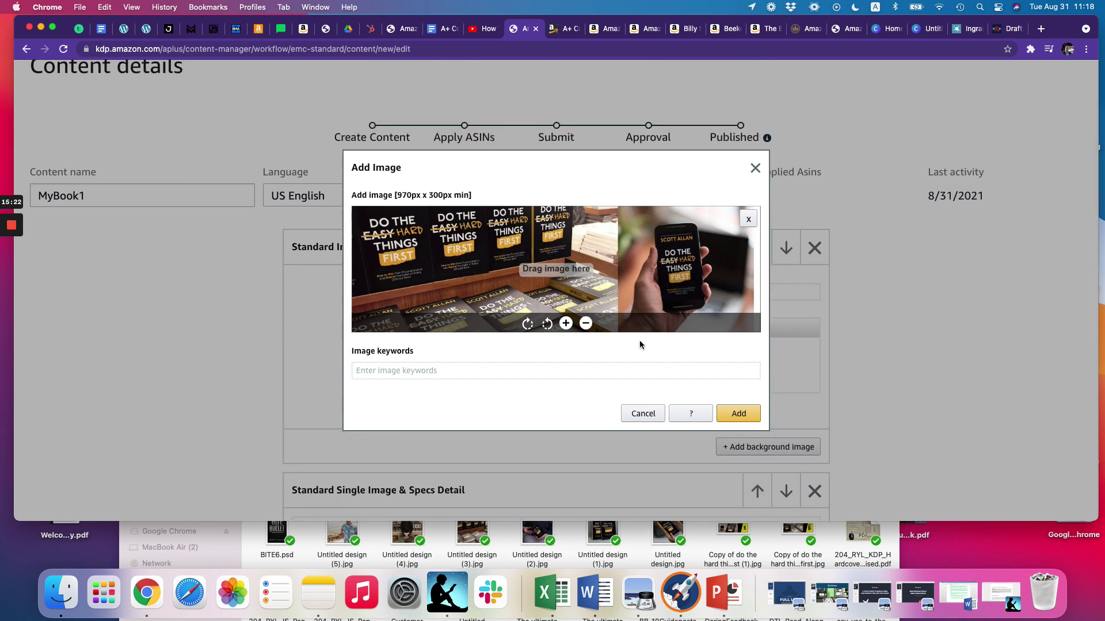
scroll(605, 345, "down", 5)
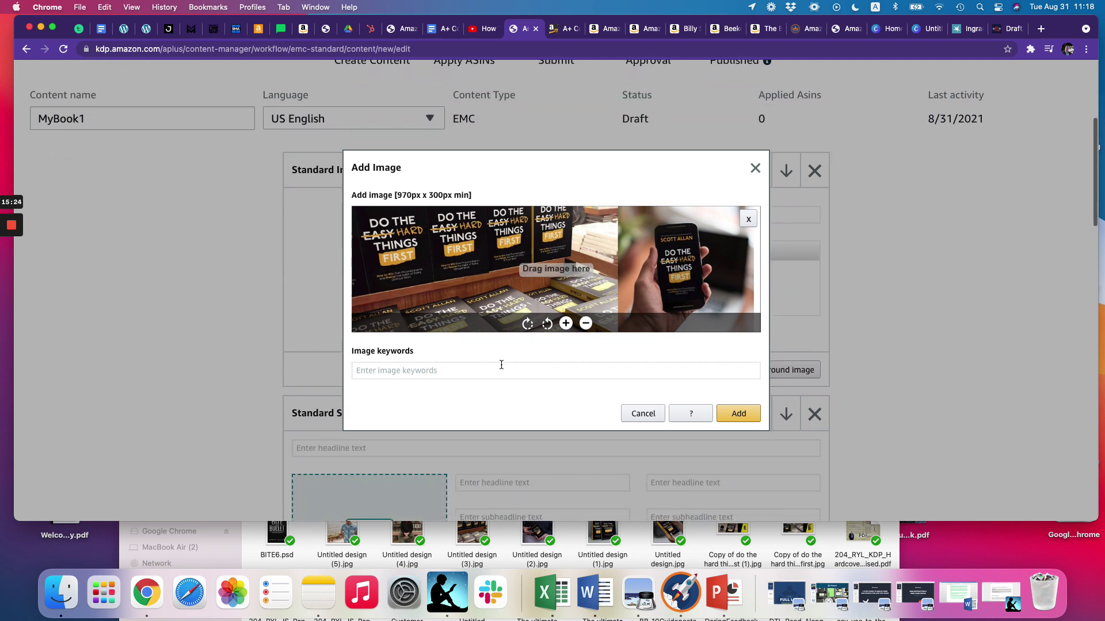
left_click(402, 372)
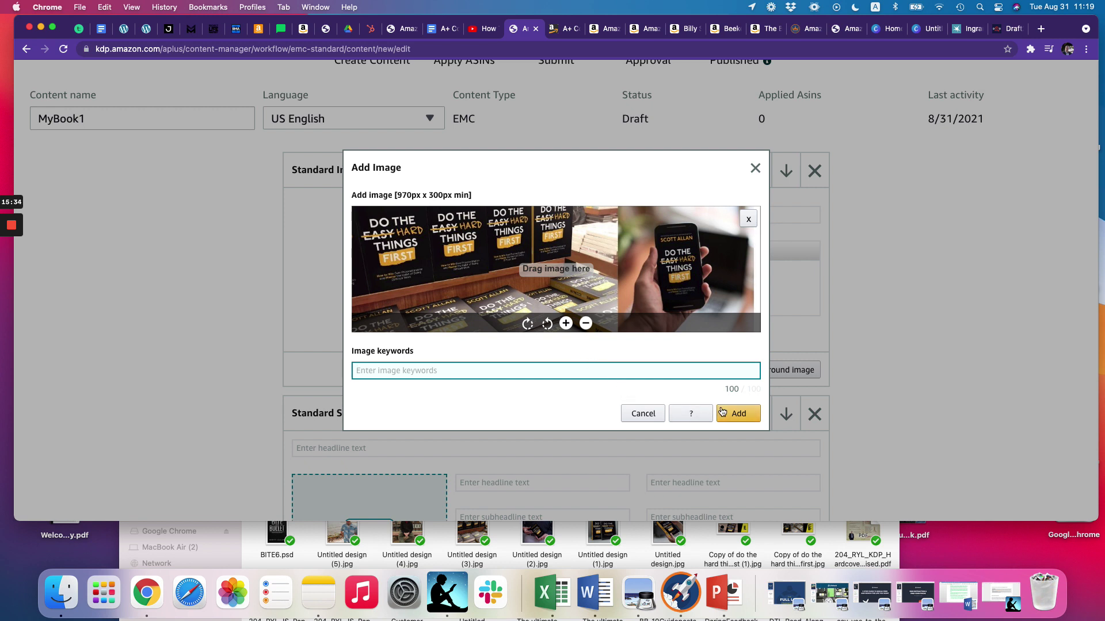
type("procrastination")
left_click(743, 414)
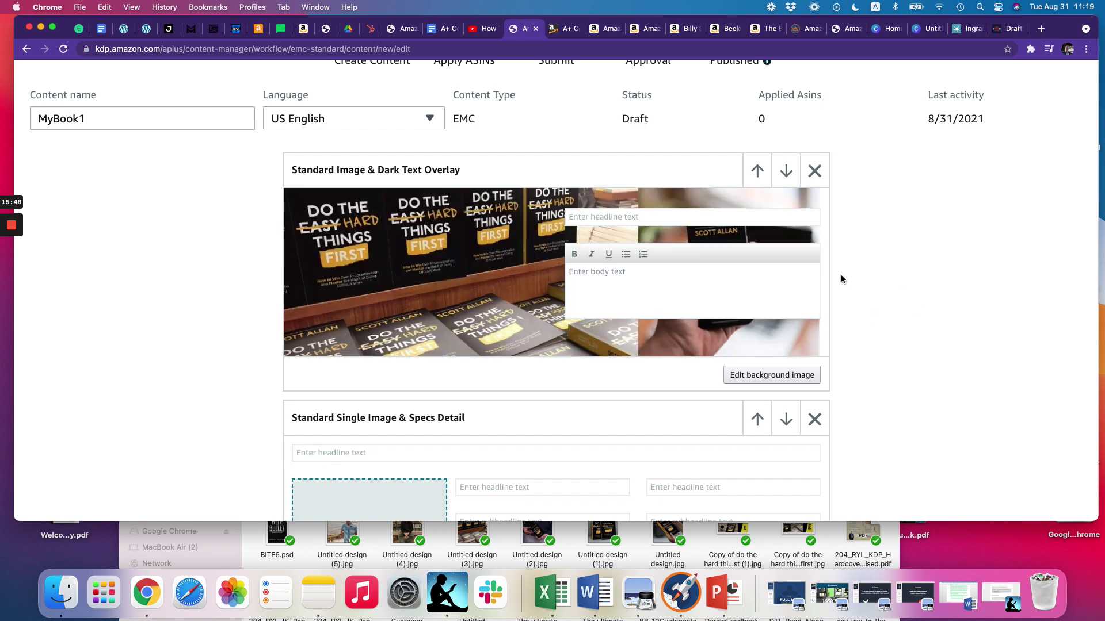
left_click(611, 284)
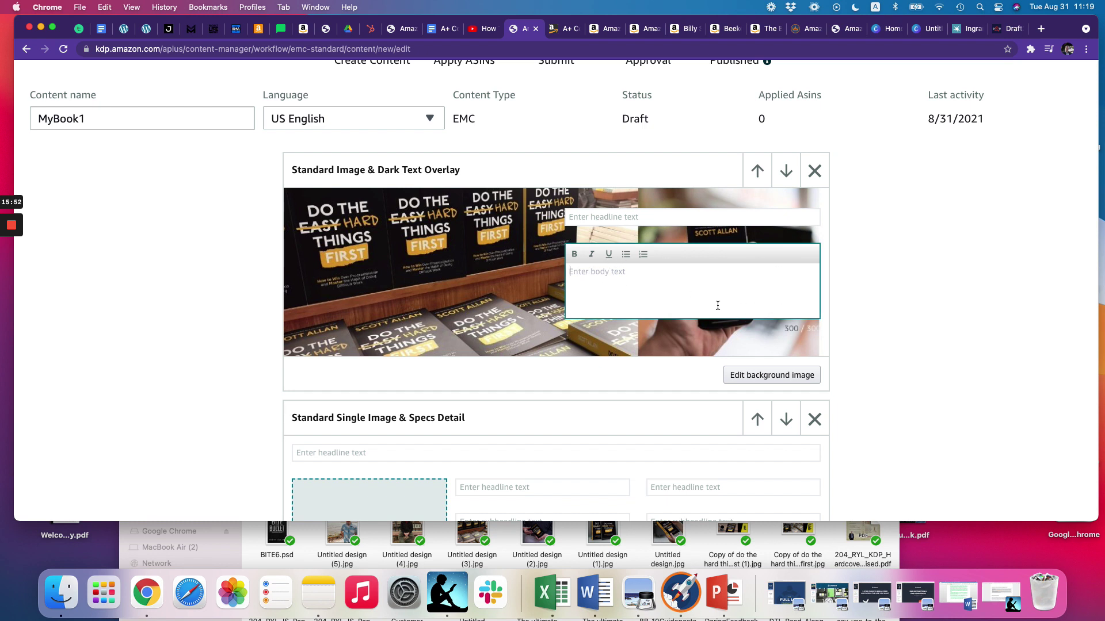
left_click(657, 214)
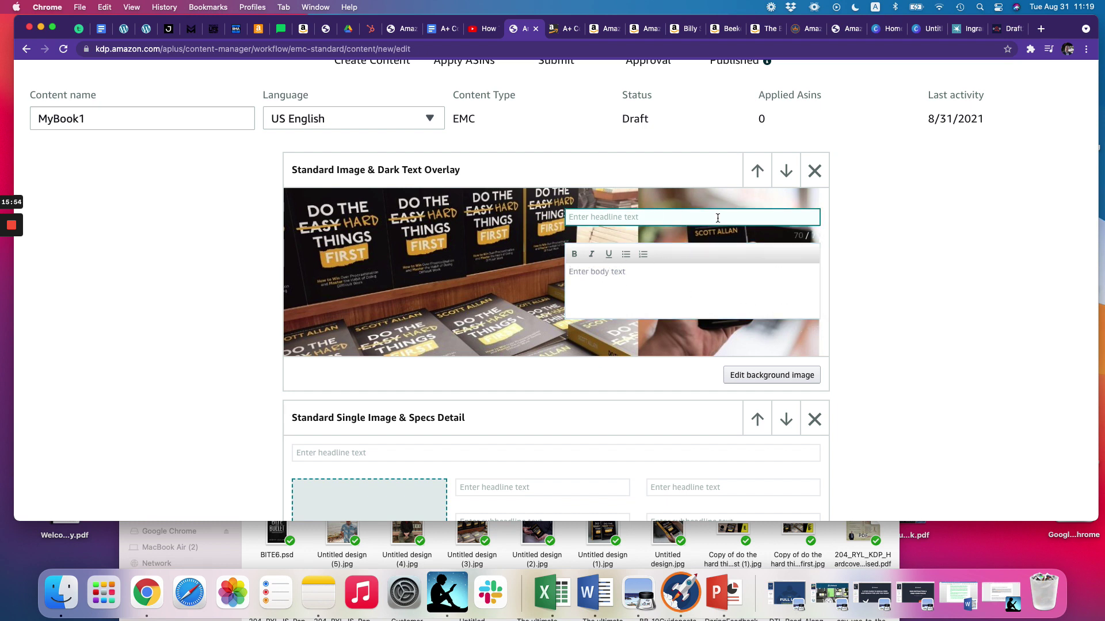
left_click(674, 290)
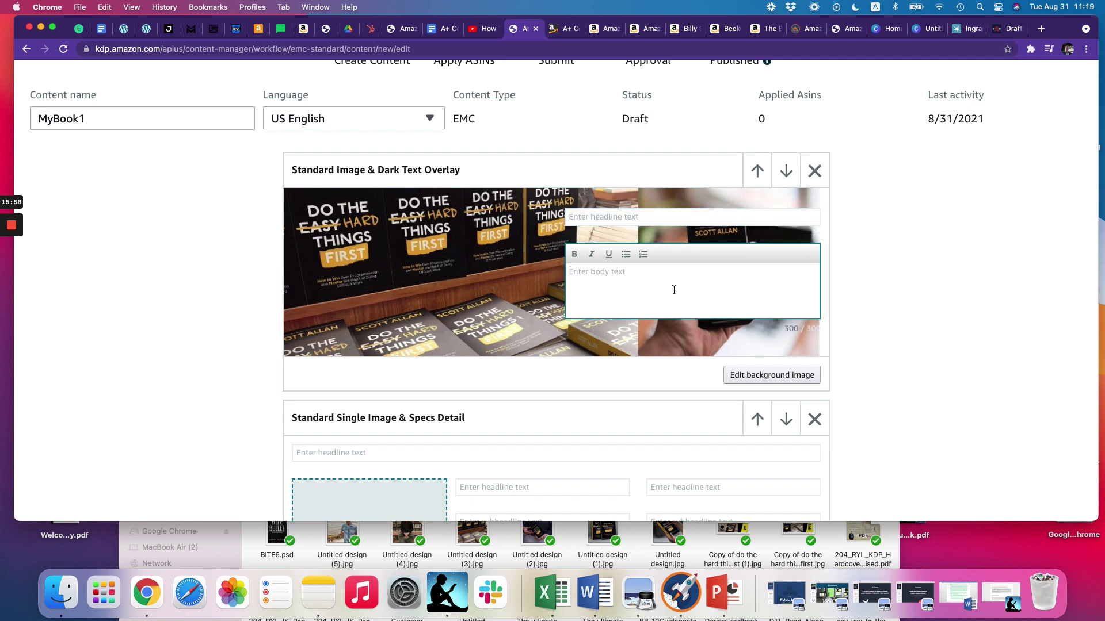
Step: Delete the Standard Image & Dark Text Overlay module and cancel the MyBook1 draft to return to the A+ Content Manager
scroll(674, 290, "down", 1)
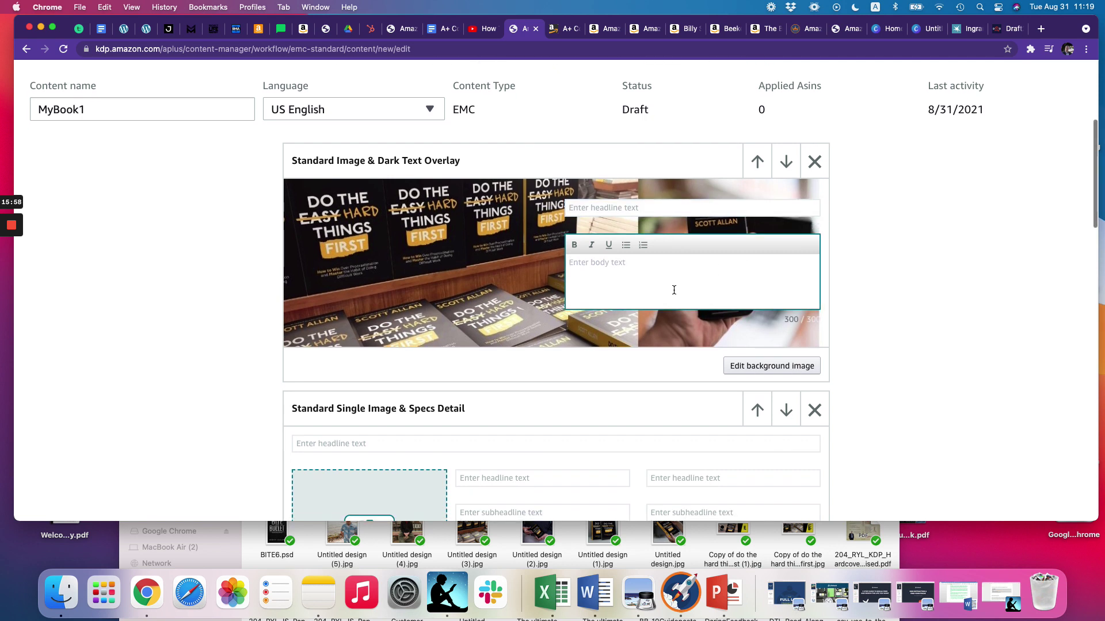
left_click(816, 163)
left_click(752, 315)
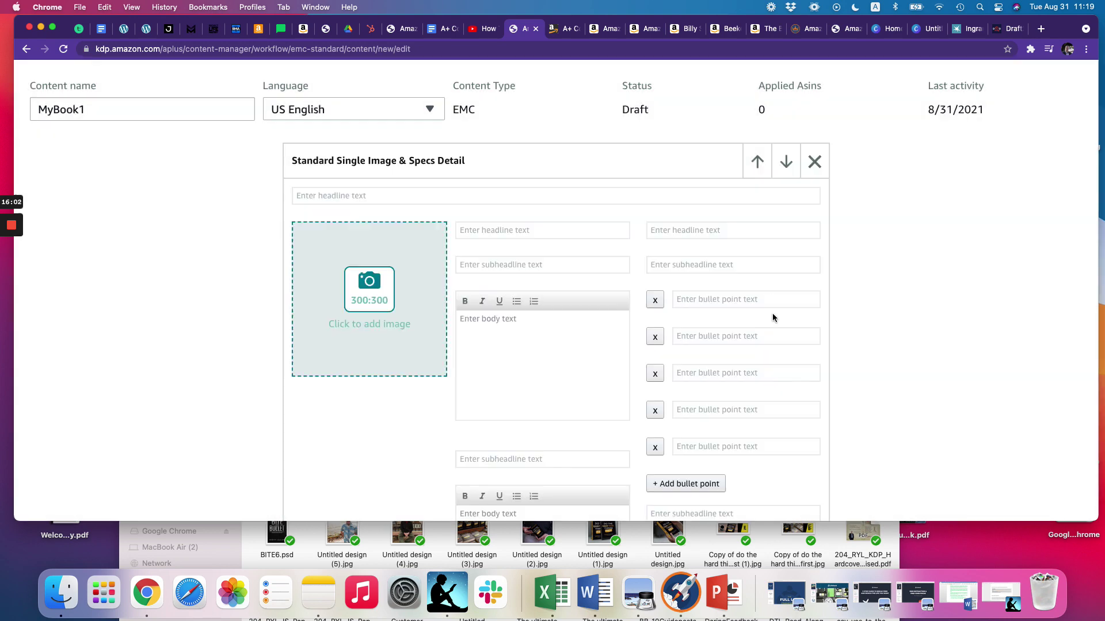
scroll(771, 251, "up", 5)
scroll(772, 254, "down", 2)
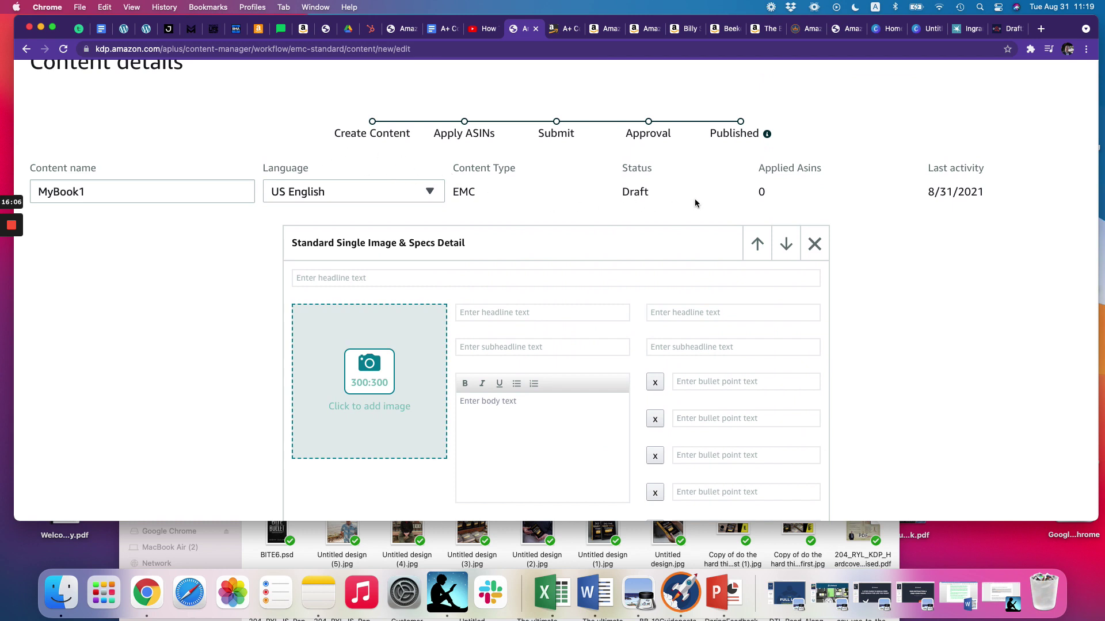
scroll(696, 201, "up", 3)
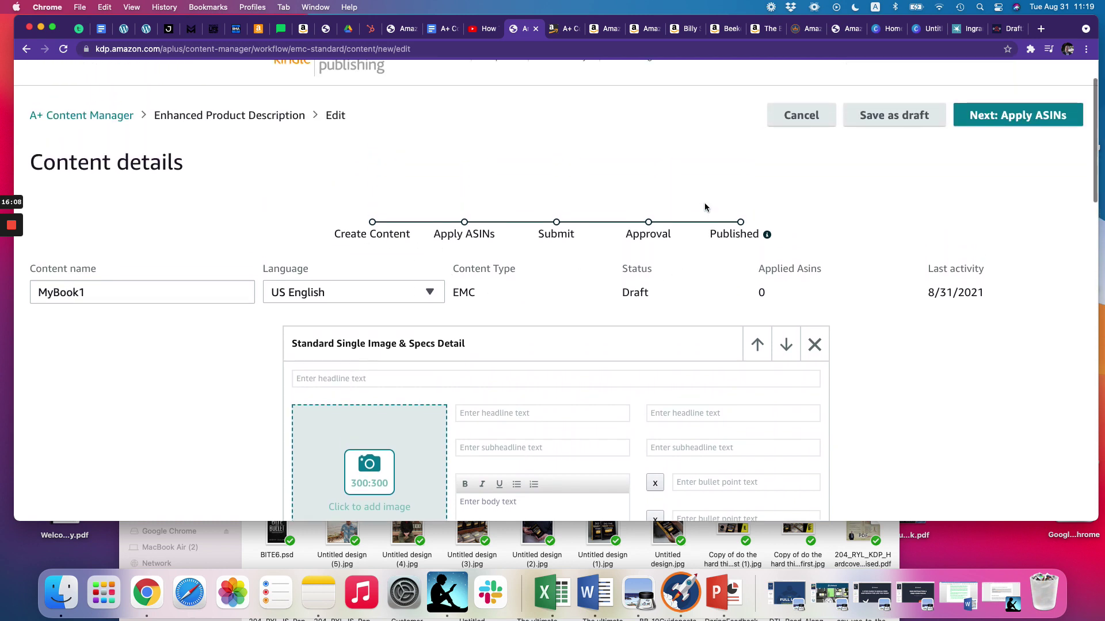
left_click(793, 123)
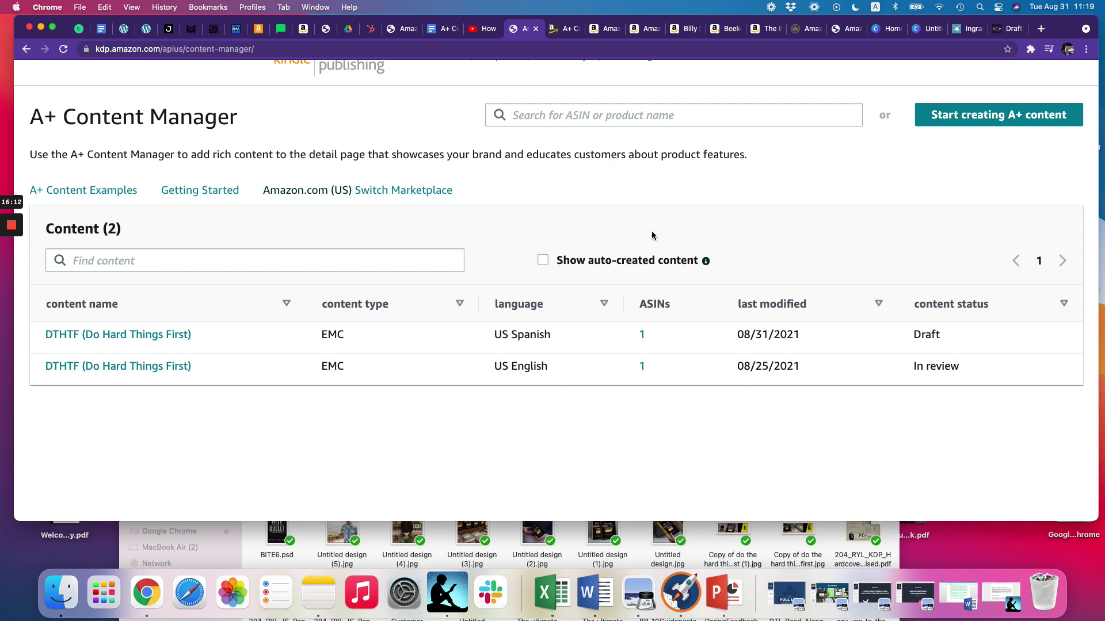
Step: Open the in-review US English DTHTF (Do Hard Things First) content and examine its banners, four-image row and author module
left_click(121, 368)
scroll(616, 332, "down", 3)
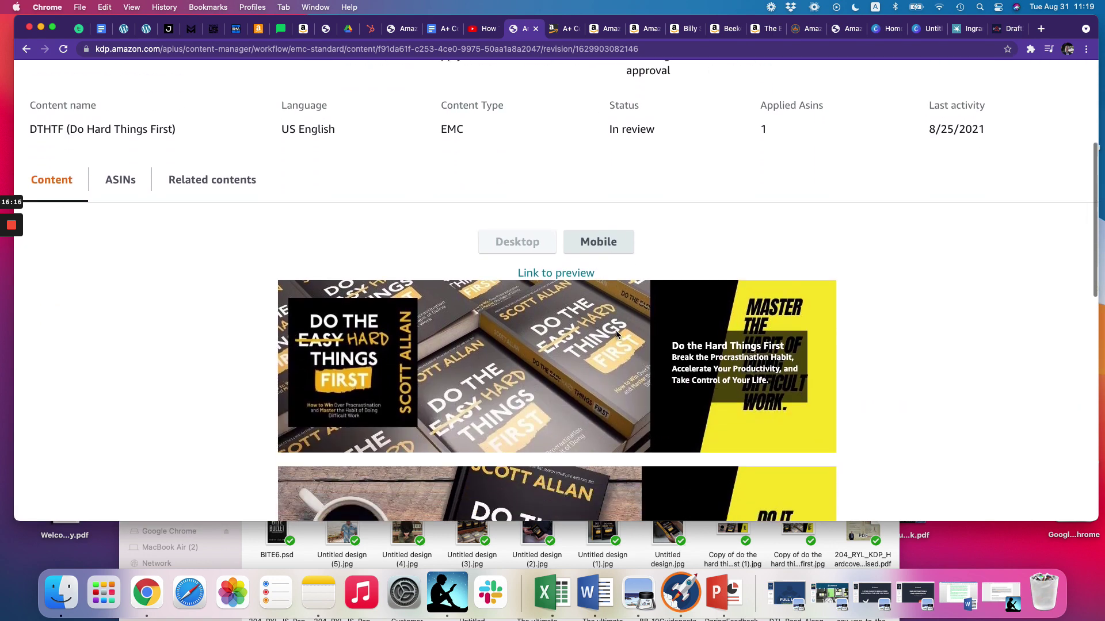
scroll(616, 334, "down", 5)
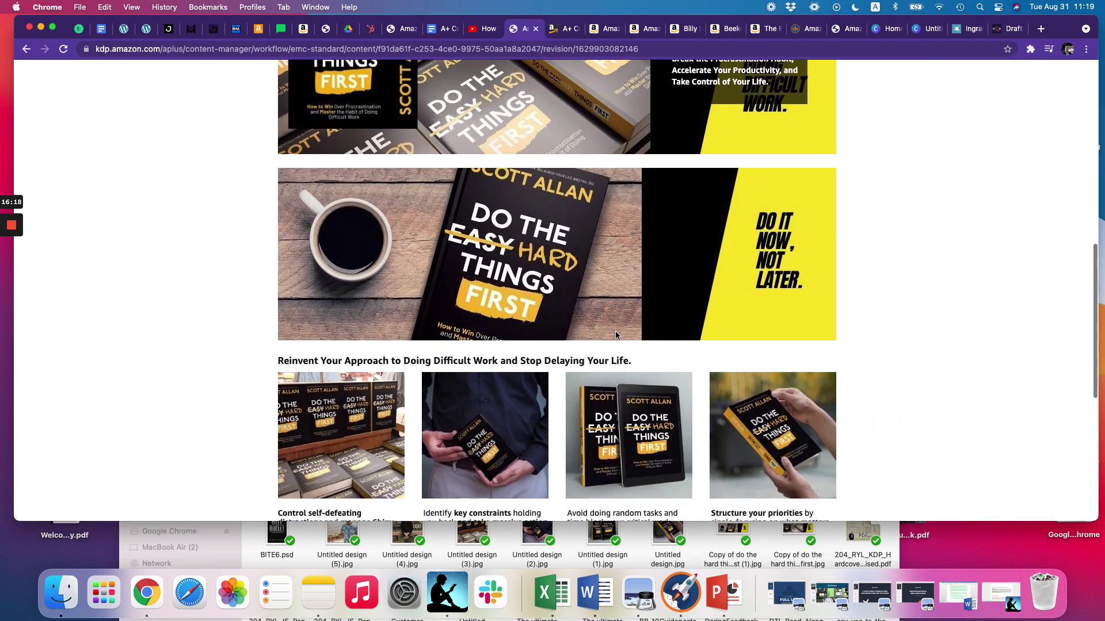
scroll(614, 336, "down", 5)
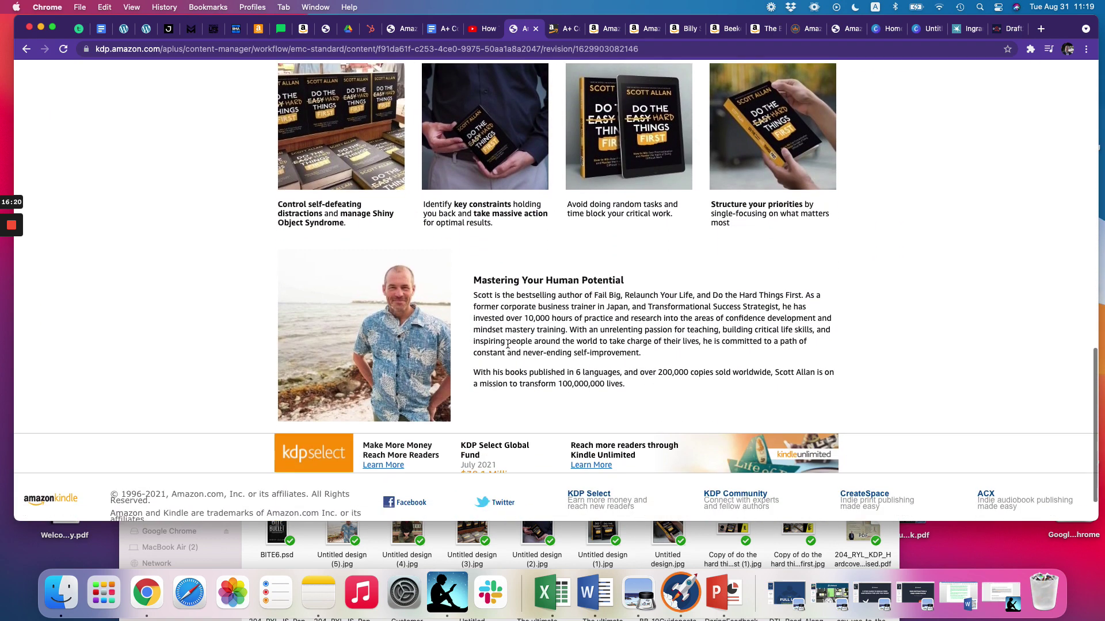
scroll(684, 344, "up", 6)
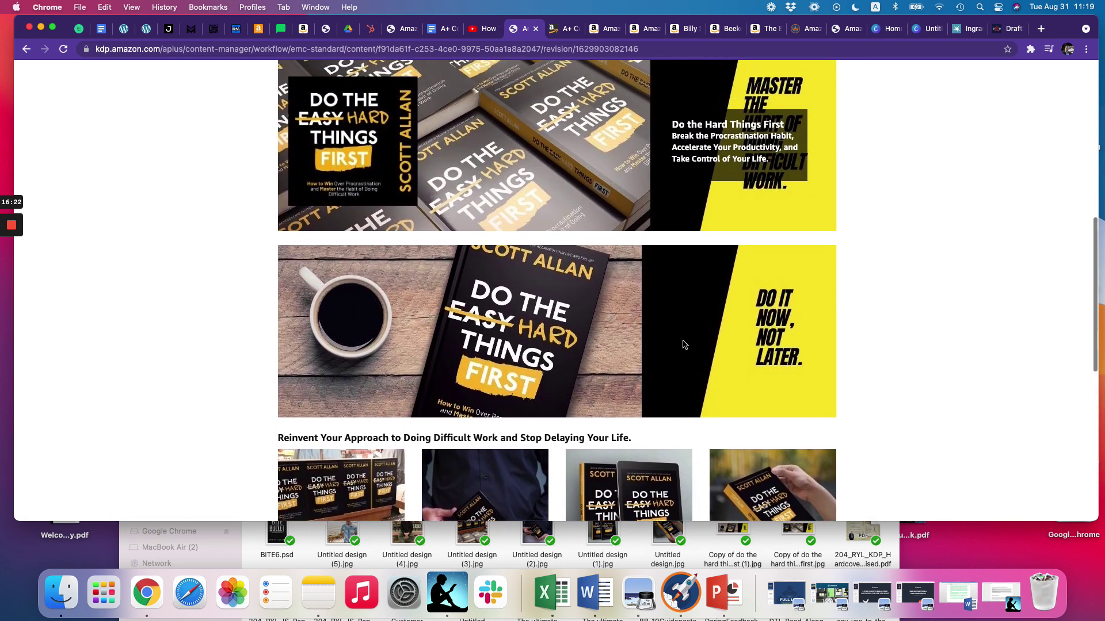
scroll(684, 344, "up", 2)
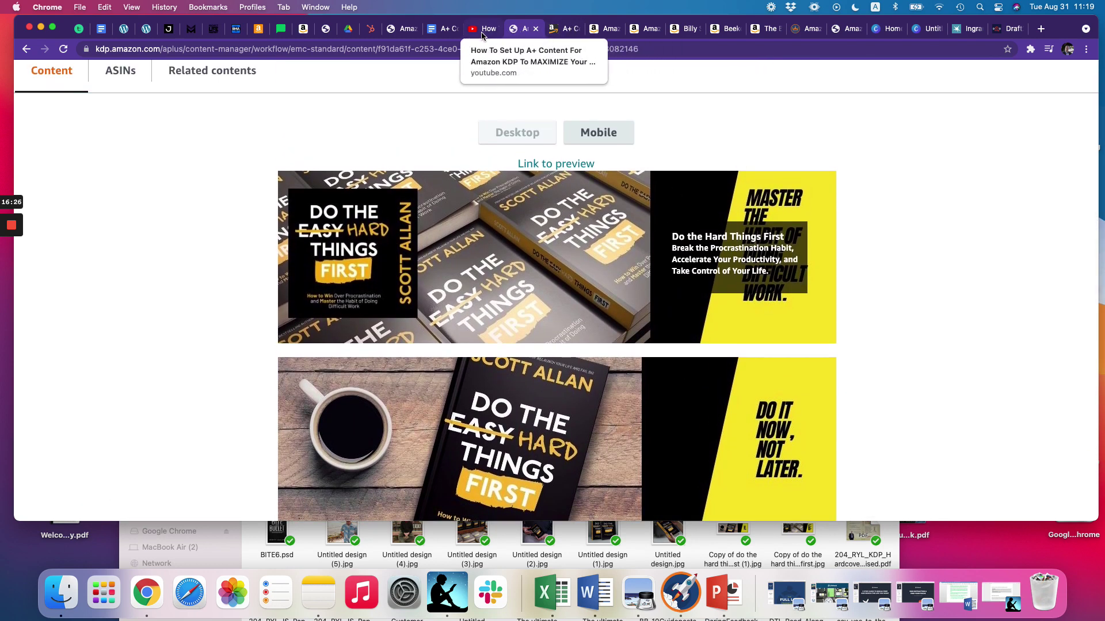
Step: Return to the content list, start creating new A+ content, and add a Standard Comparison Chart module
left_click(26, 49)
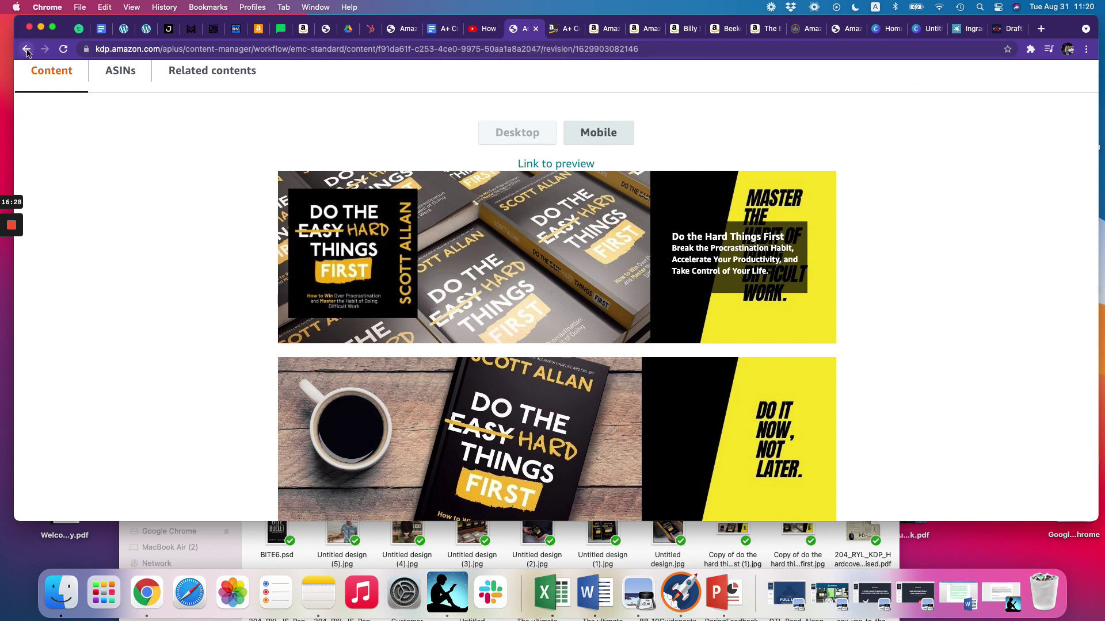
left_click(1013, 114)
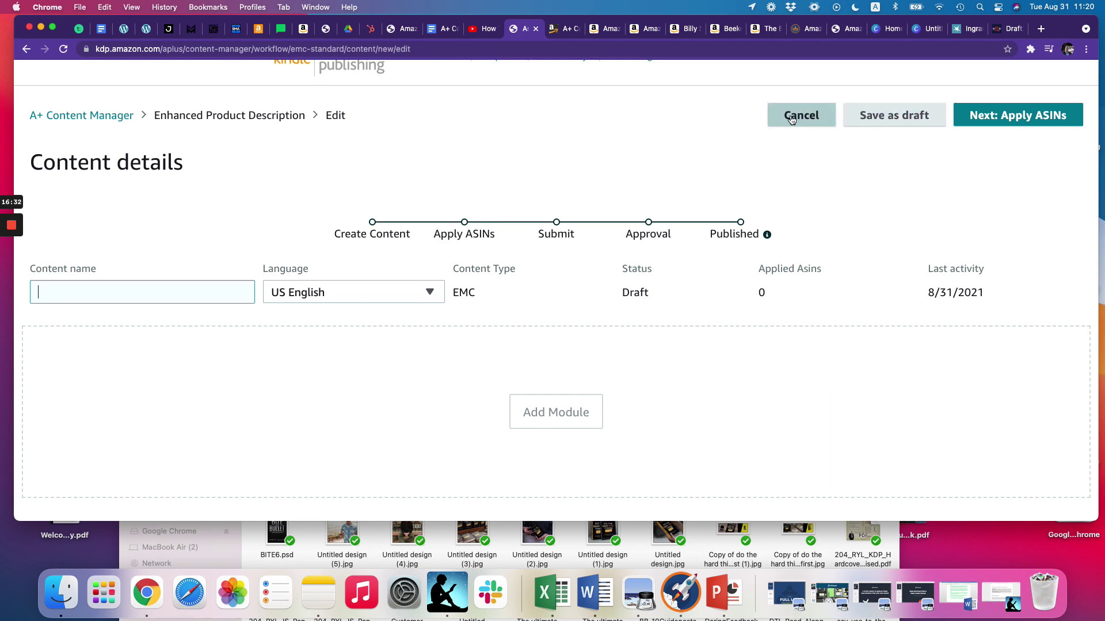
scroll(530, 274, "down", 5)
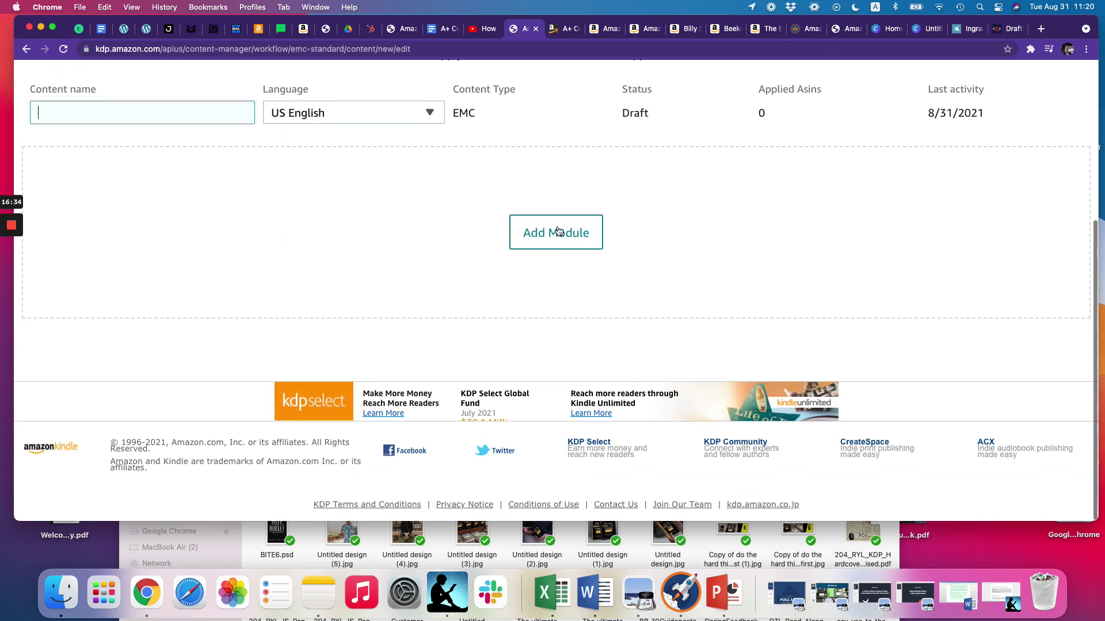
left_click(553, 232)
left_click(613, 247)
scroll(631, 296, "down", 5)
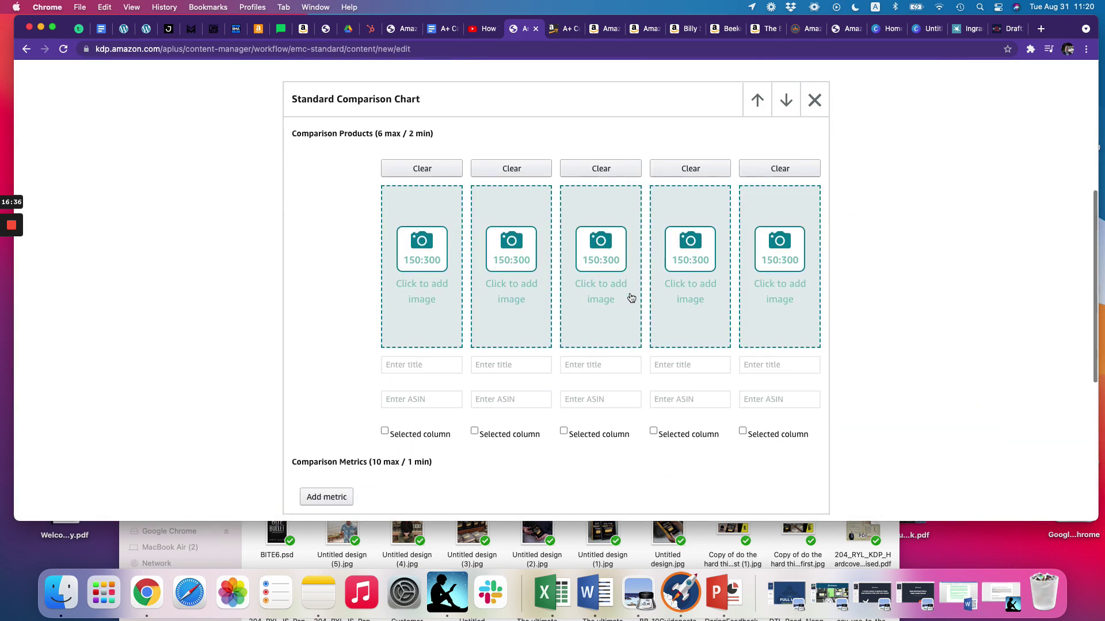
Step: Add a Standard Four Image & Text module below the comparison chart
left_click(560, 364)
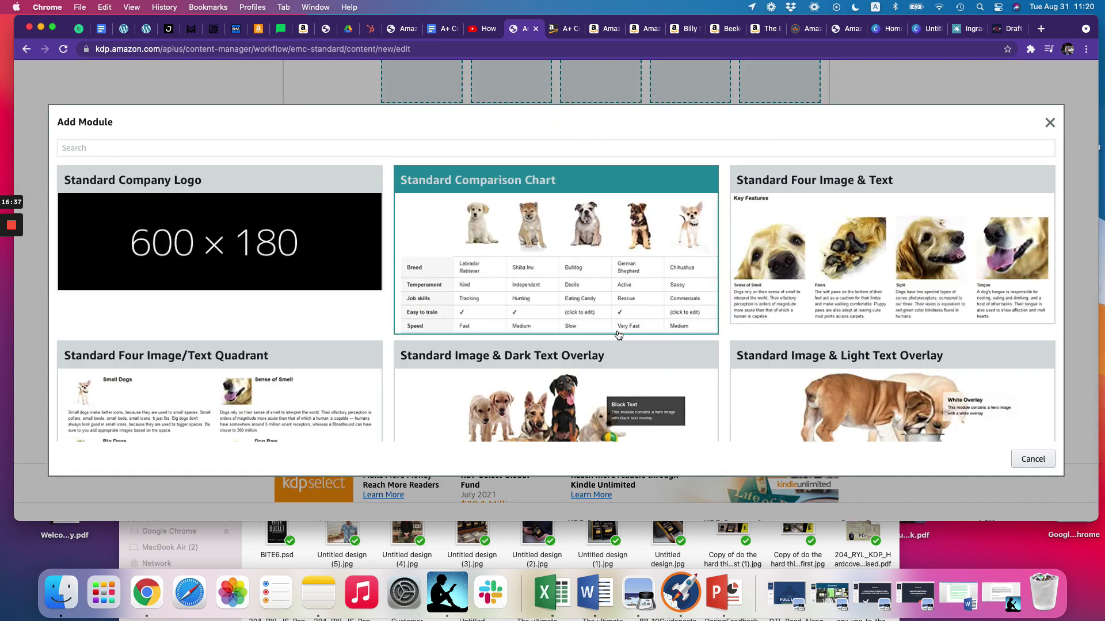
left_click(834, 314)
scroll(797, 315, "down", 10)
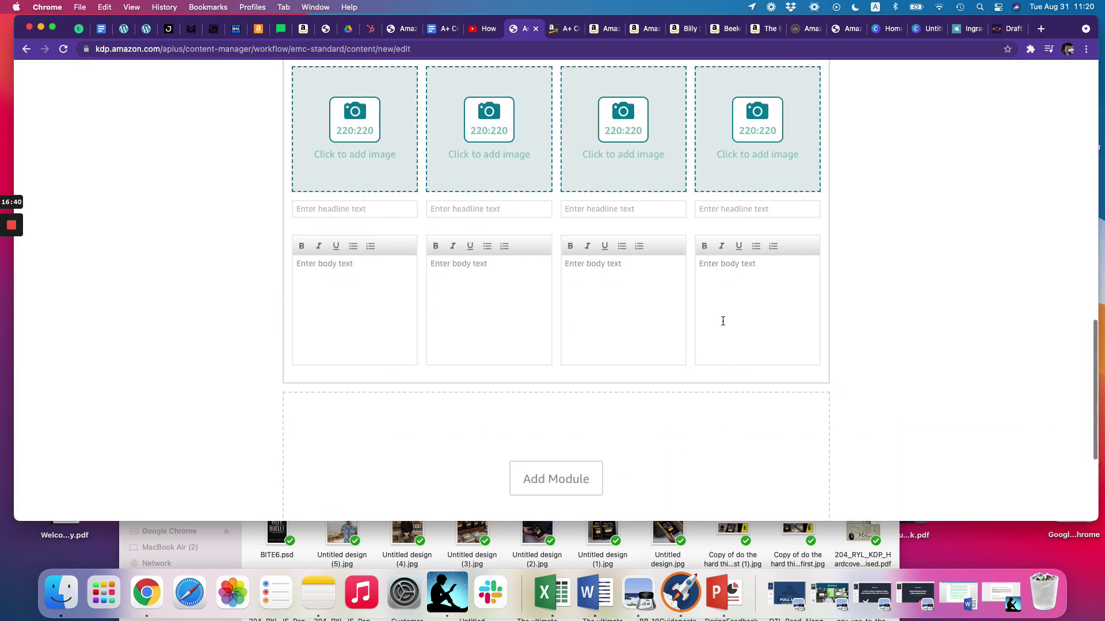
Step: Advance the new A+ content to the Apply ASINs stage and bring up the Add ASINs section
scroll(724, 326, "up", 20)
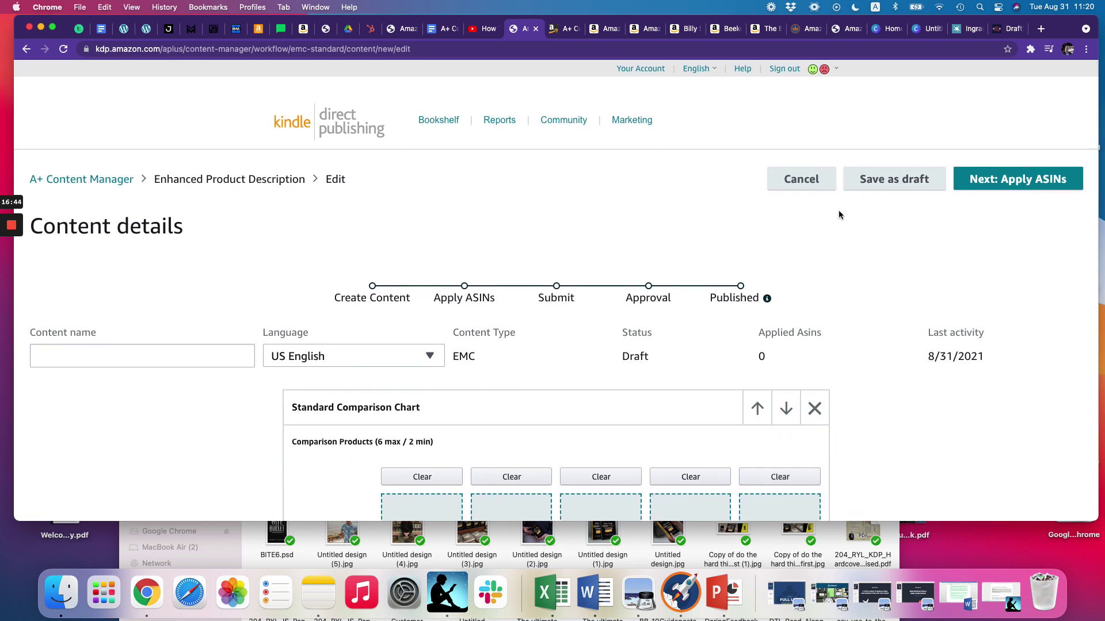
scroll(842, 218, "down", 1)
scroll(829, 242, "down", 2)
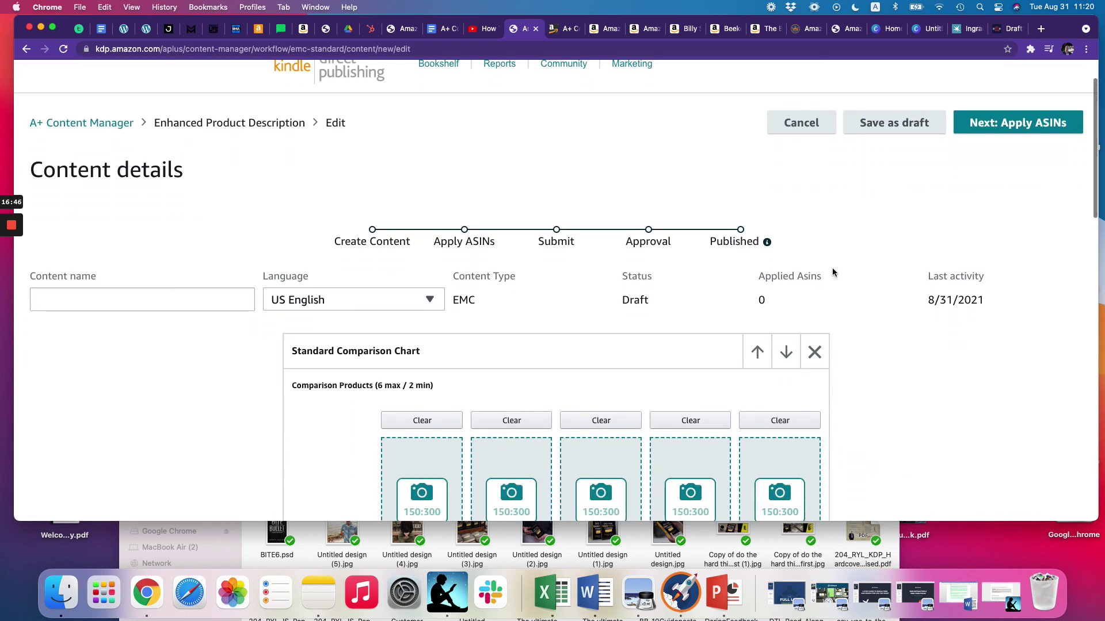
scroll(866, 253, "down", 1)
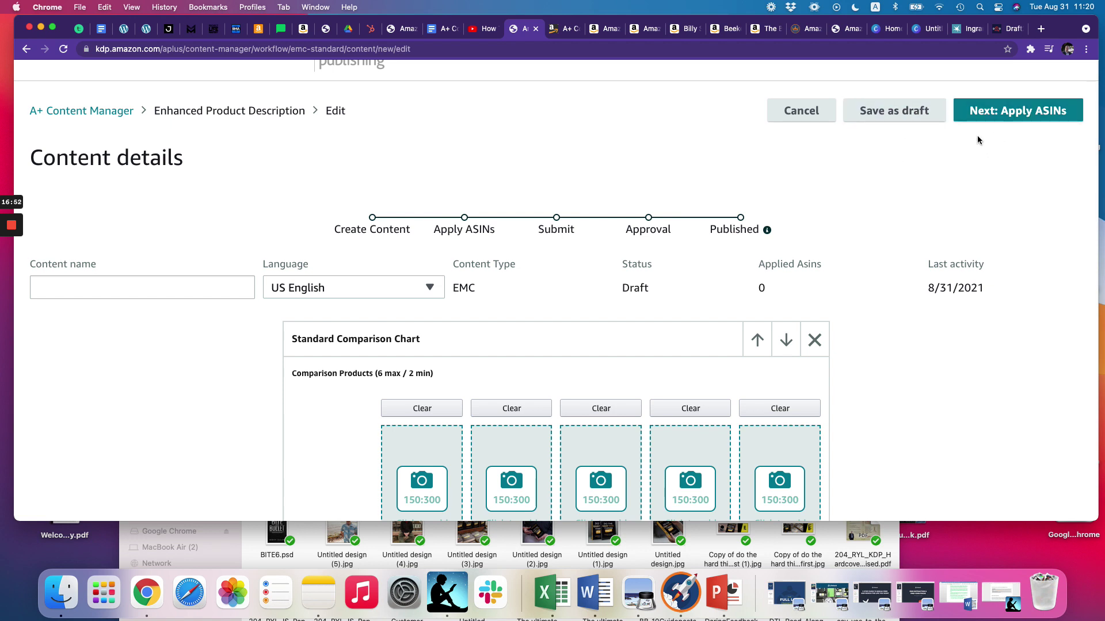
scroll(920, 173, "down", 5)
scroll(861, 219, "up", 5)
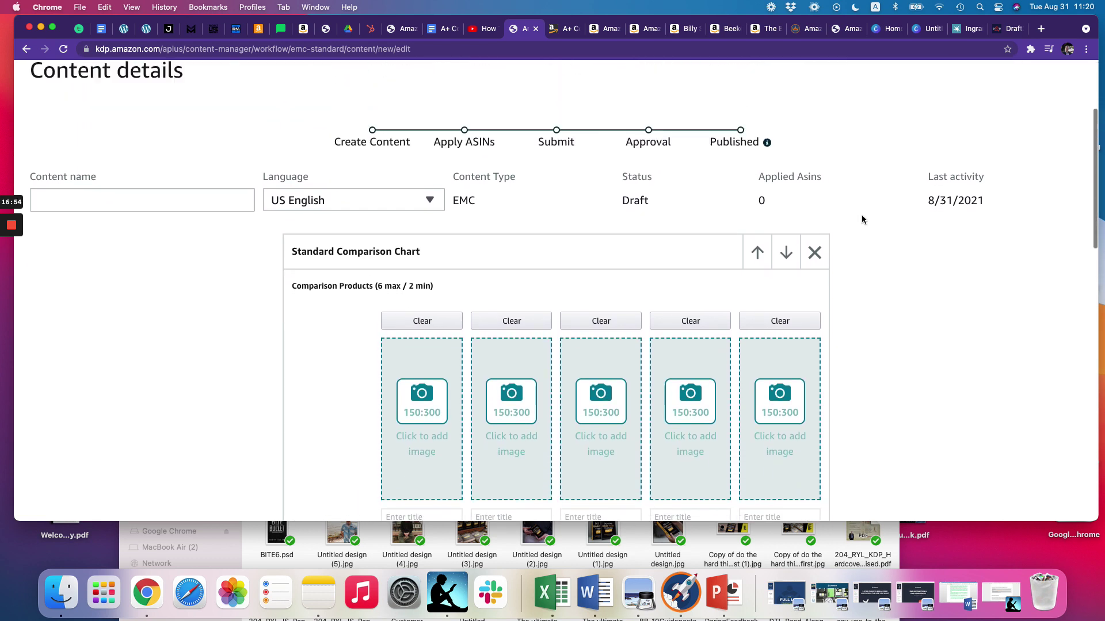
left_click(1030, 113)
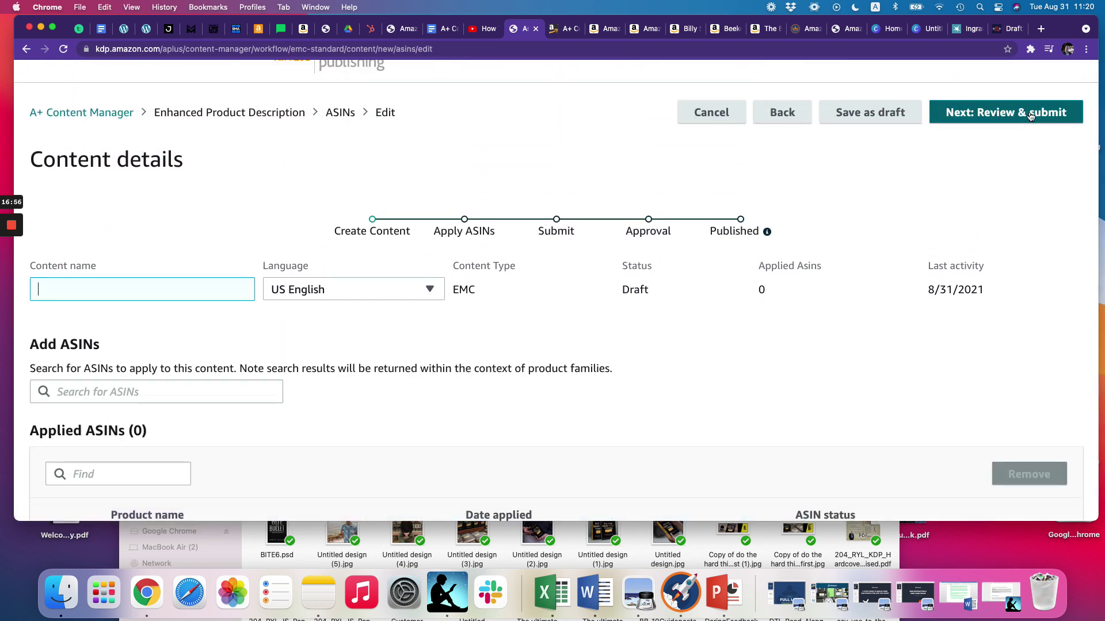
scroll(127, 294, "down", 5)
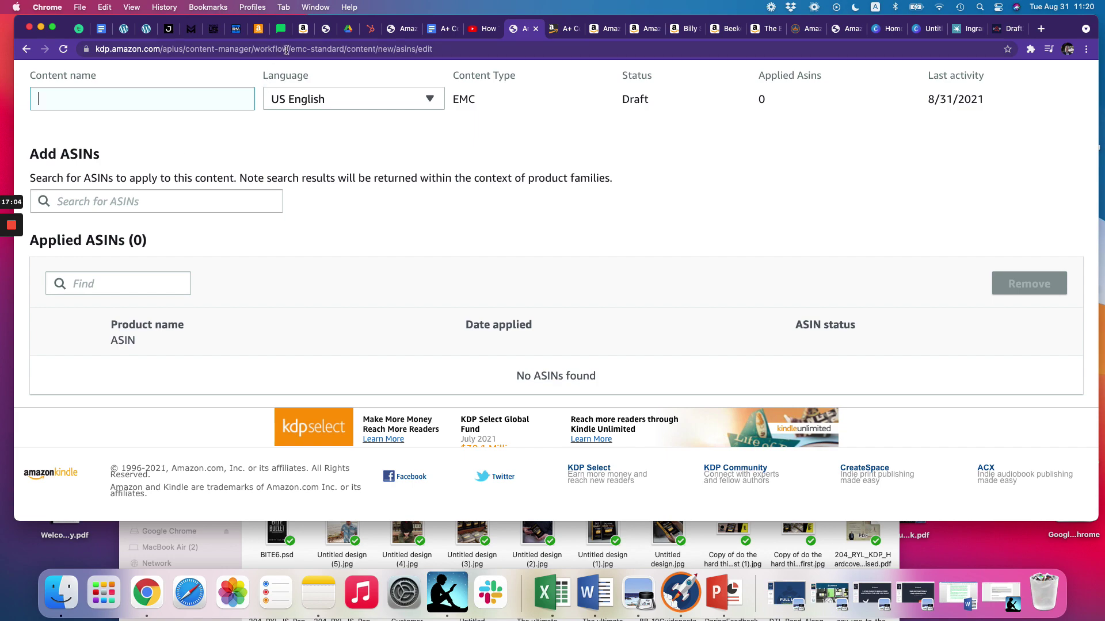
Step: Switch to the Amazon store page and open the Do the Hard Things First Kindle edition from the browsing history
left_click(303, 28)
scroll(317, 112, "up", 3)
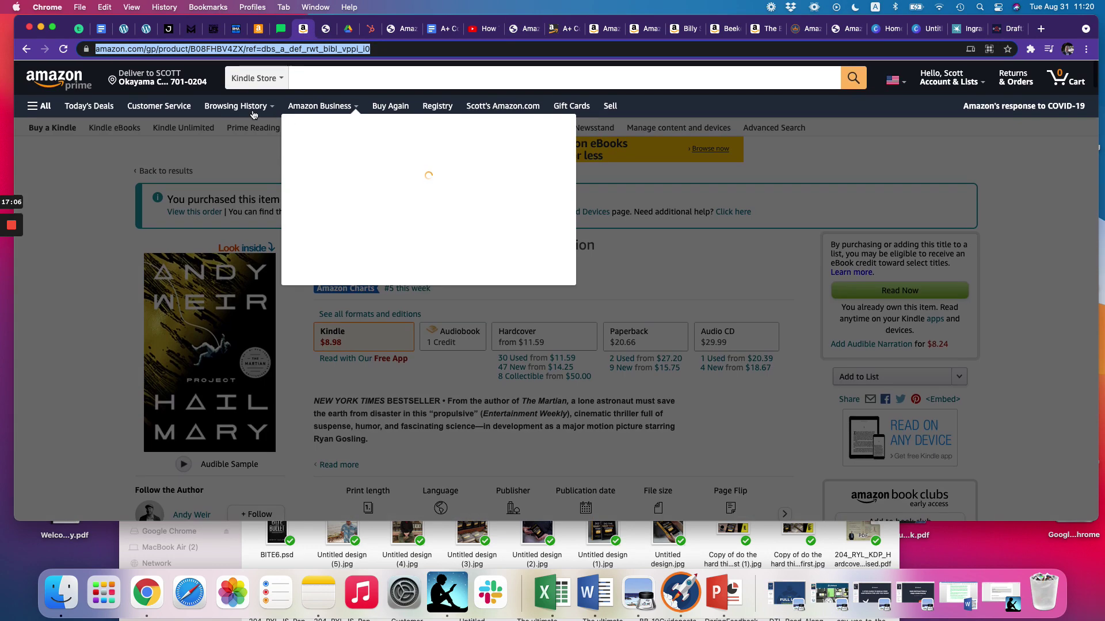
mouse_move(254, 115)
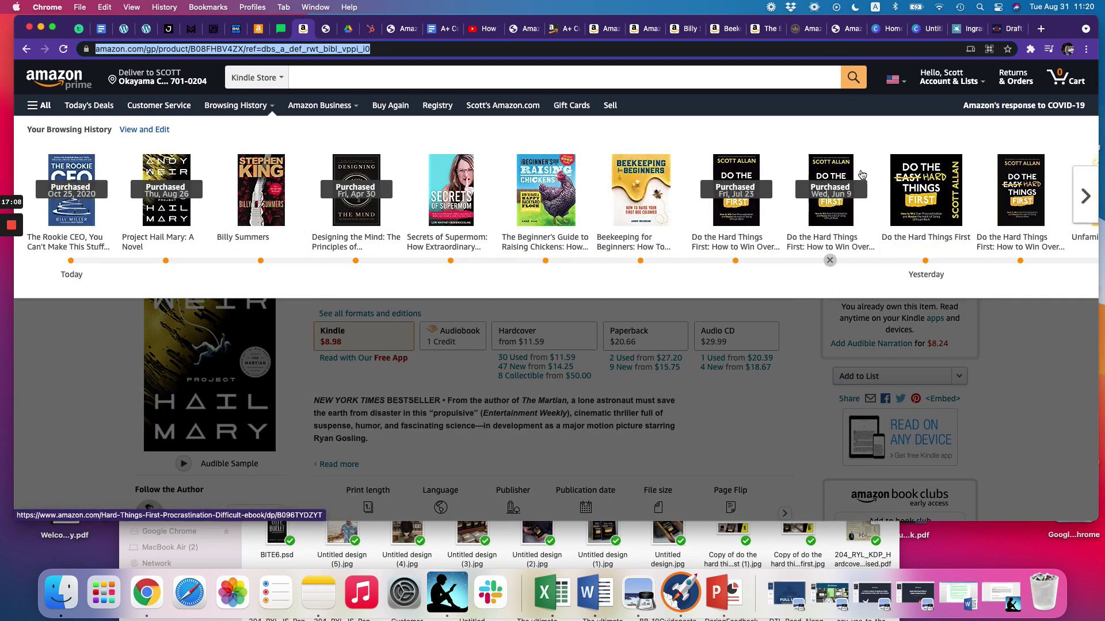
left_click(862, 175)
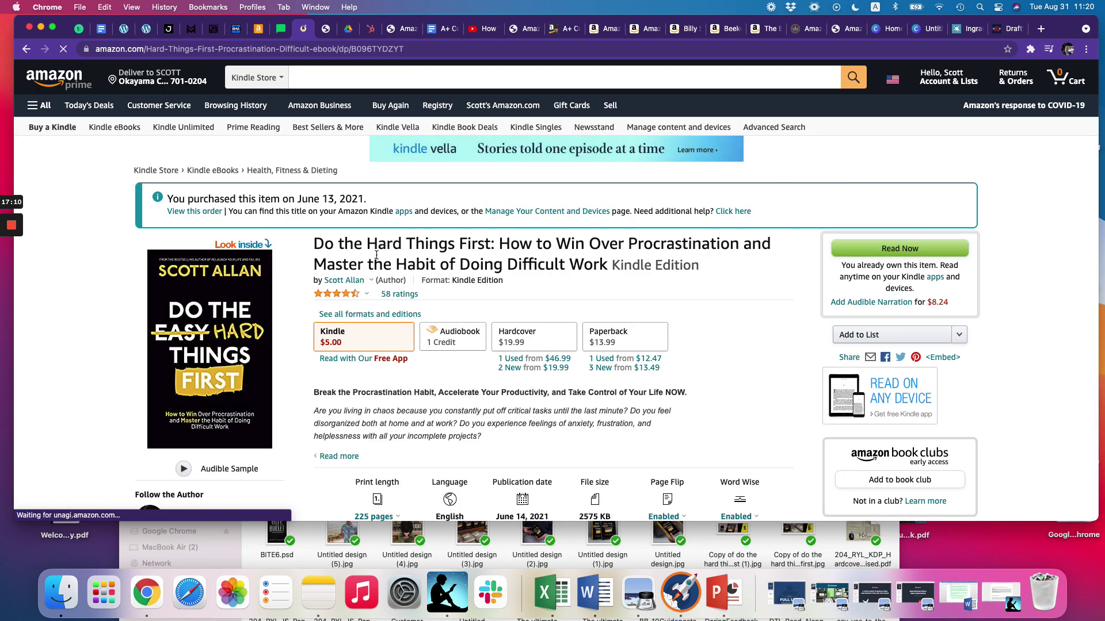
mouse_move(370, 280)
Step: Copy the ASIN from the book's Product details section
scroll(404, 278, "down", 5)
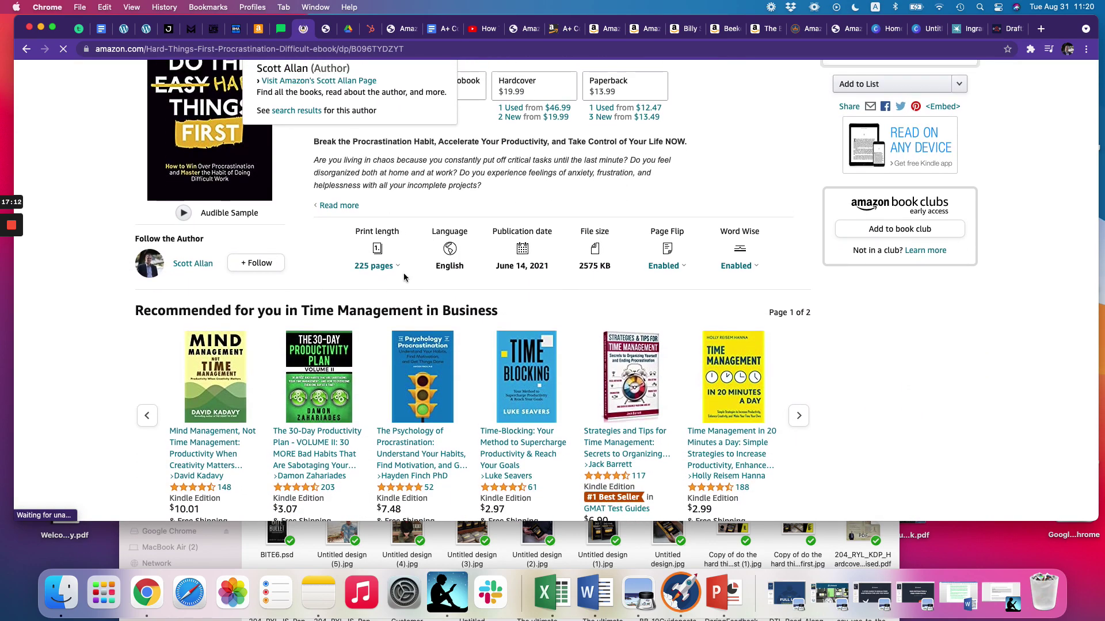
scroll(360, 303, "down", 15)
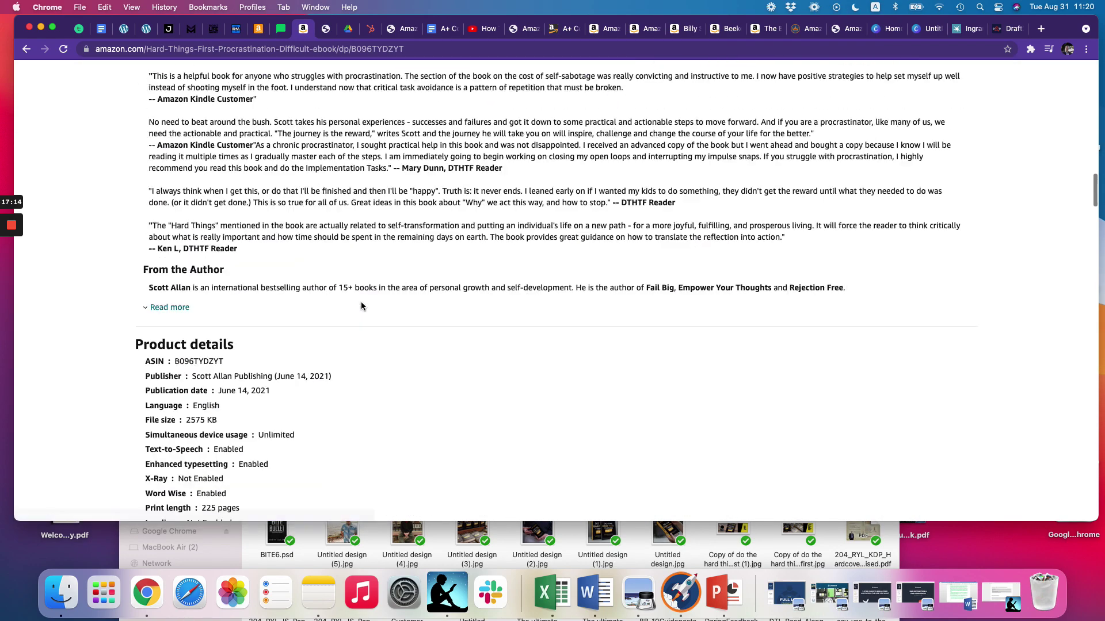
scroll(361, 306, "down", 3)
left_click_drag(175, 201, 234, 203)
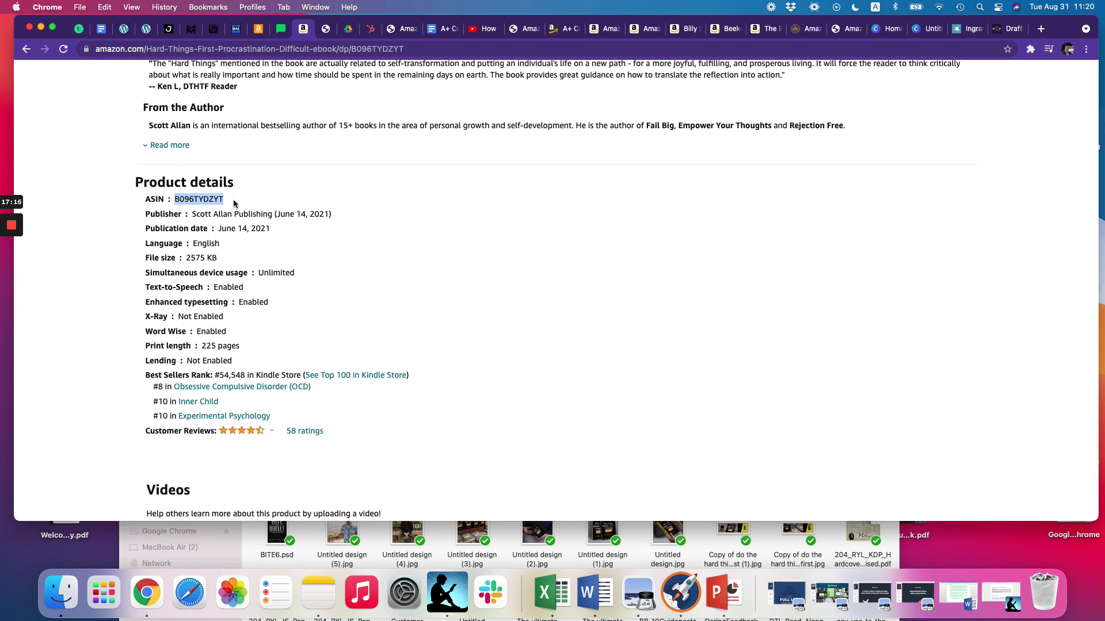
right_click(195, 201)
left_click(227, 229)
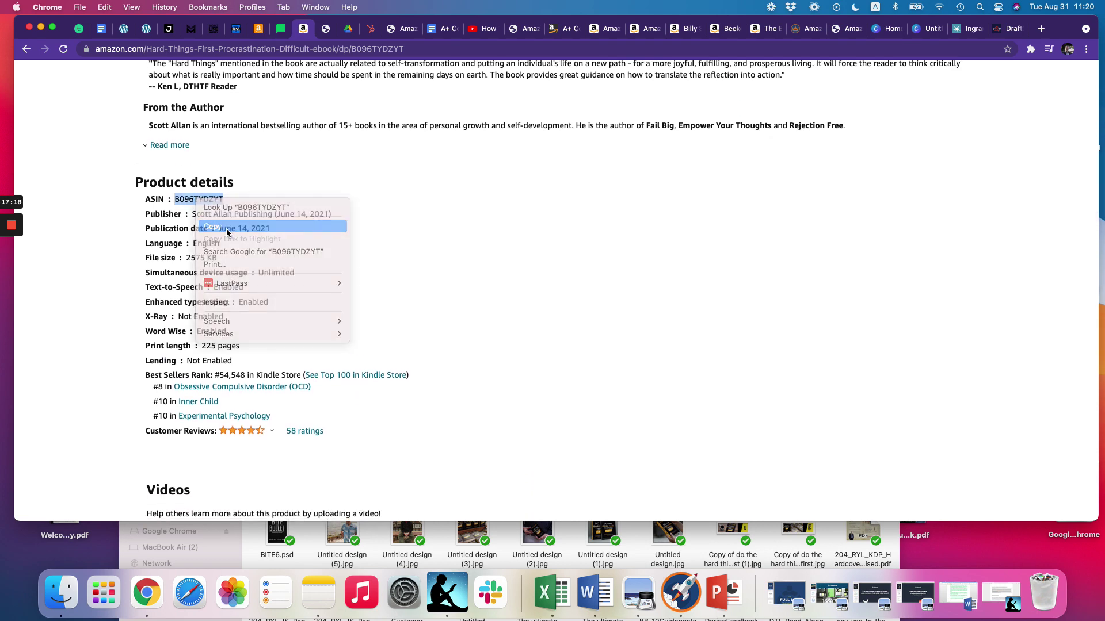
Step: Return to the KDP Apply ASINs page and search for the copied ASIN B096TYDZYT under Add ASINs
left_click(410, 37)
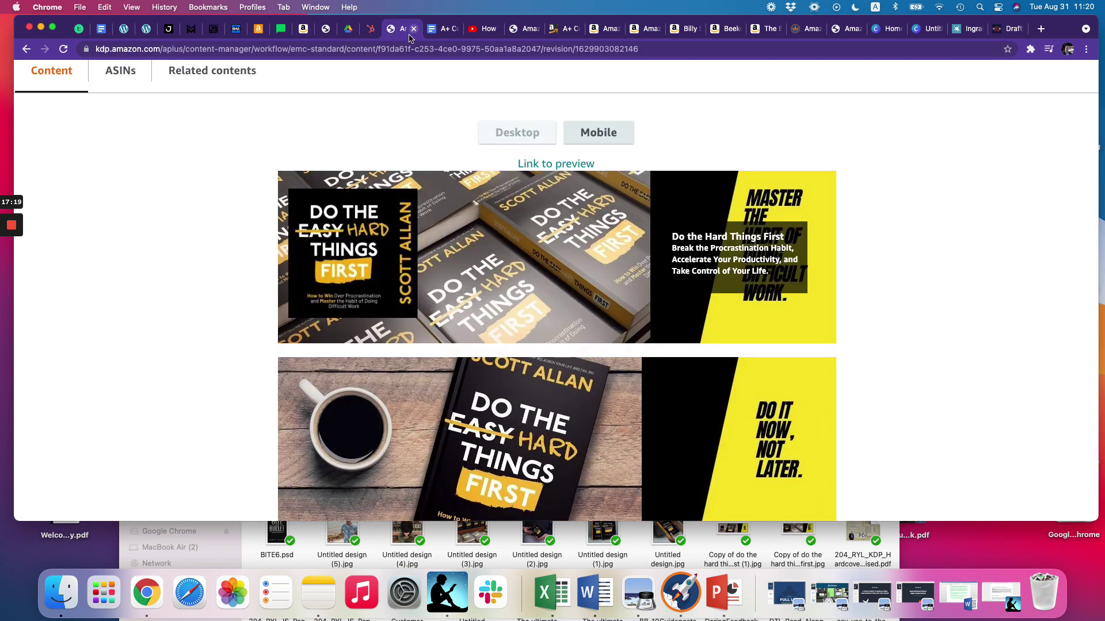
left_click(521, 30)
left_click(84, 202)
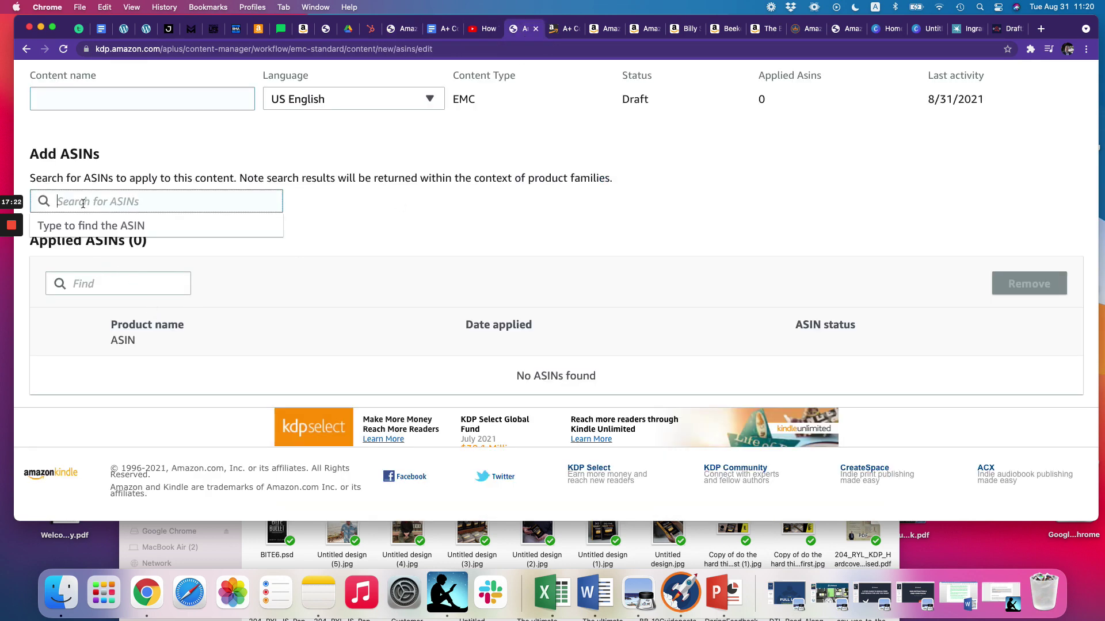
right_click(85, 201)
left_click(110, 286)
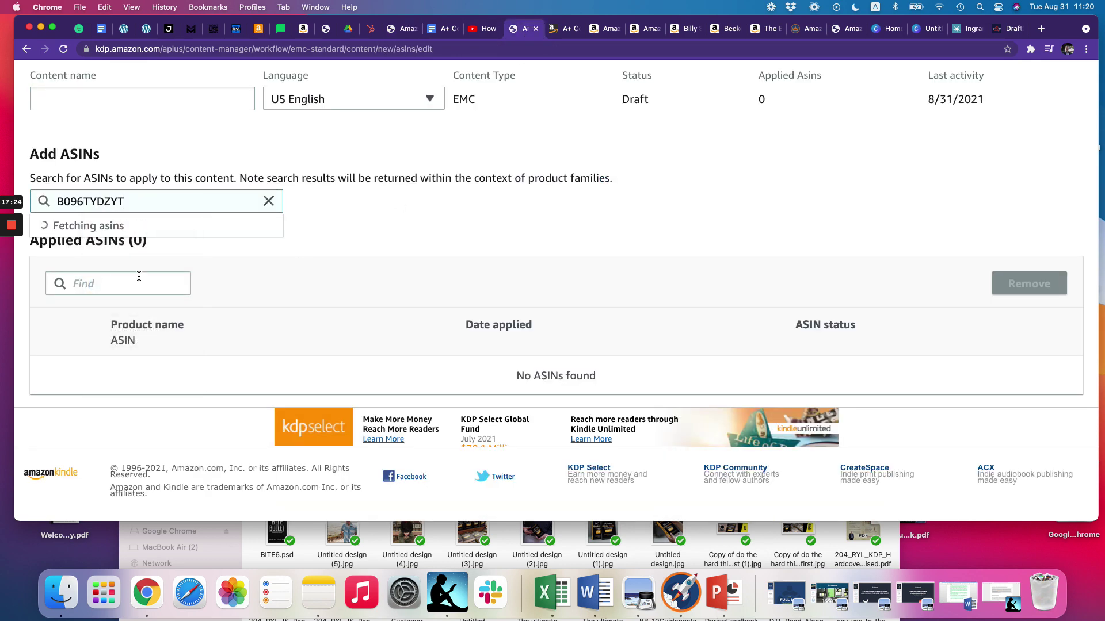
Step: Select Do the Hard Things First (B096TYDZYT) from the ASIN search results and apply the A+ content to it
left_click(105, 237)
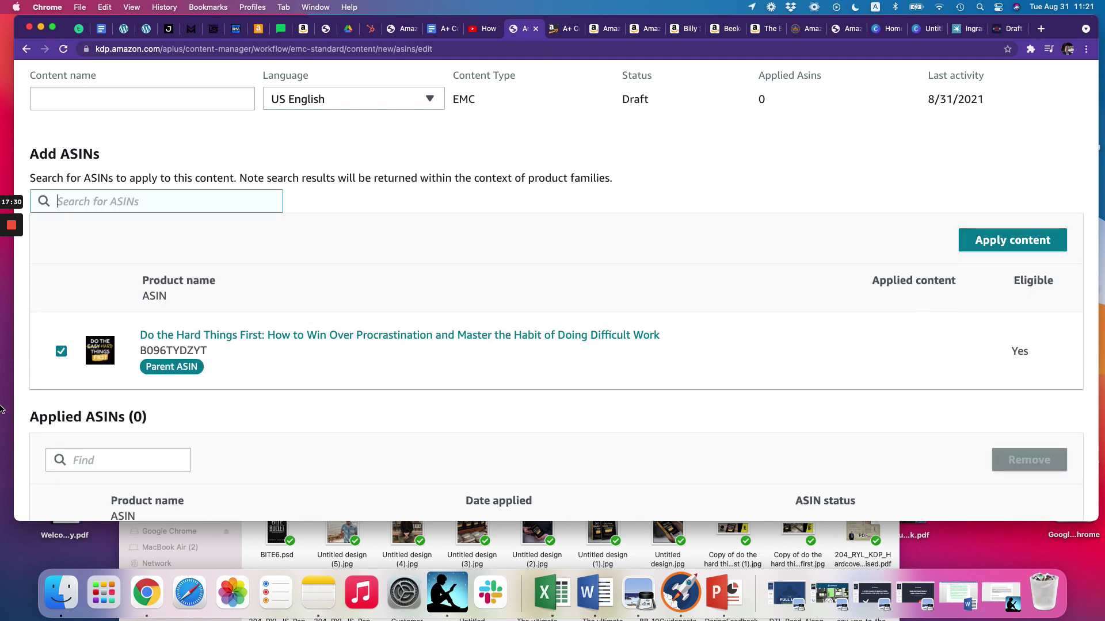
left_click(1028, 243)
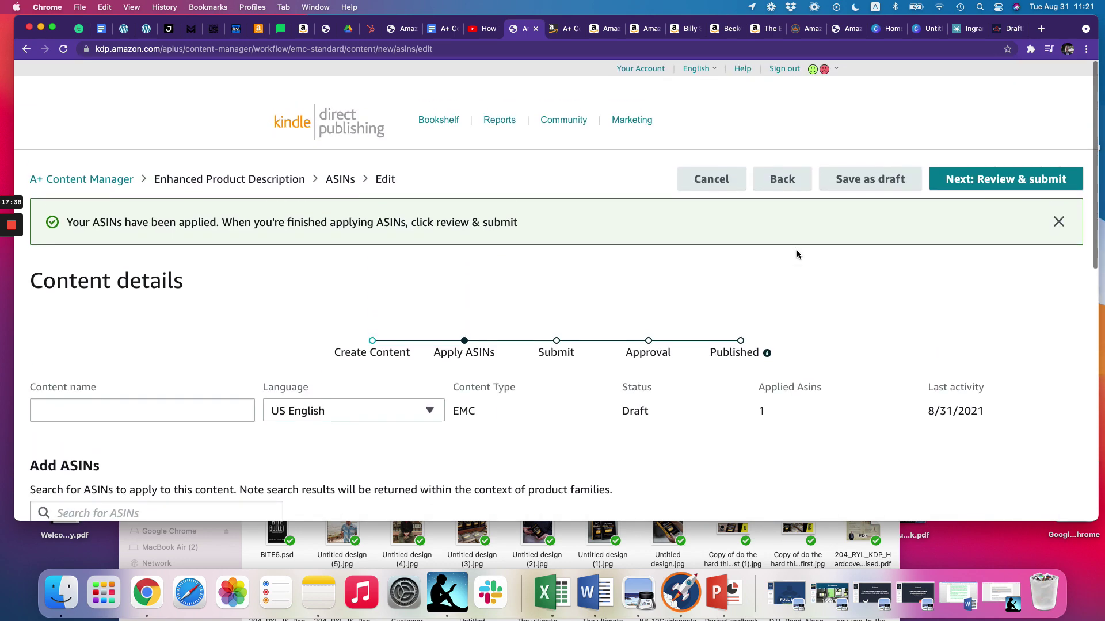
scroll(811, 260, "down", 1)
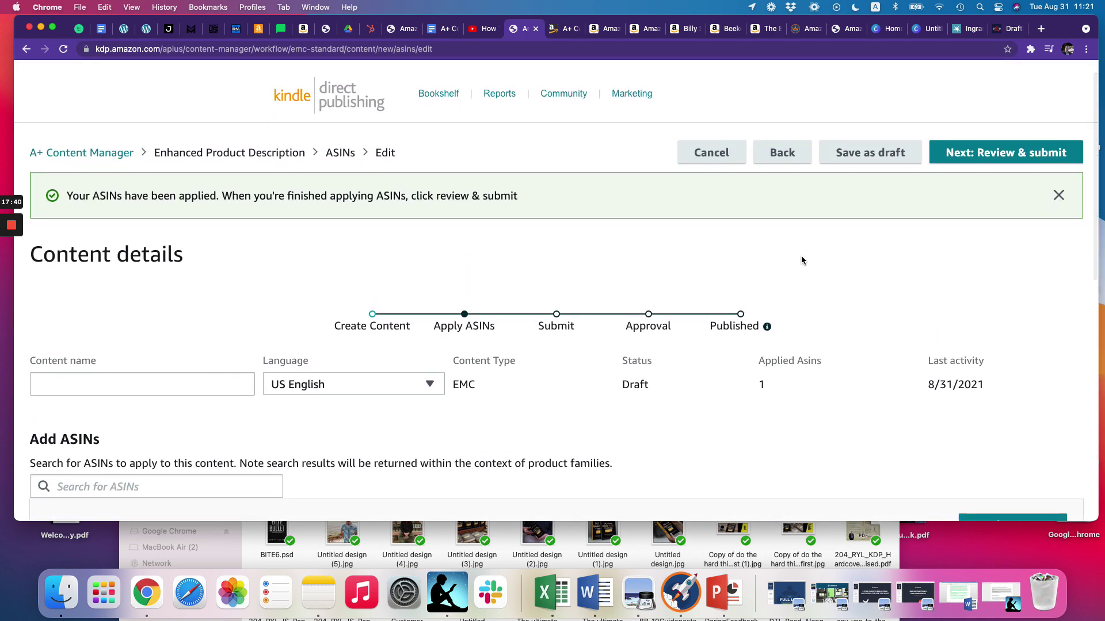
scroll(489, 317, "down", 2)
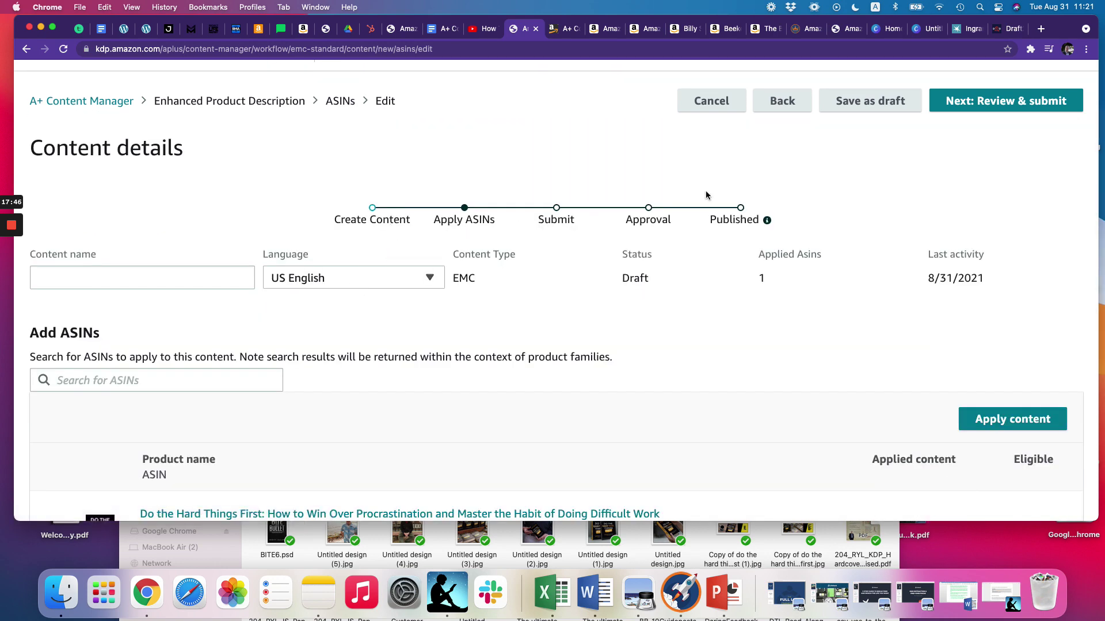
scroll(706, 195, "up", 3)
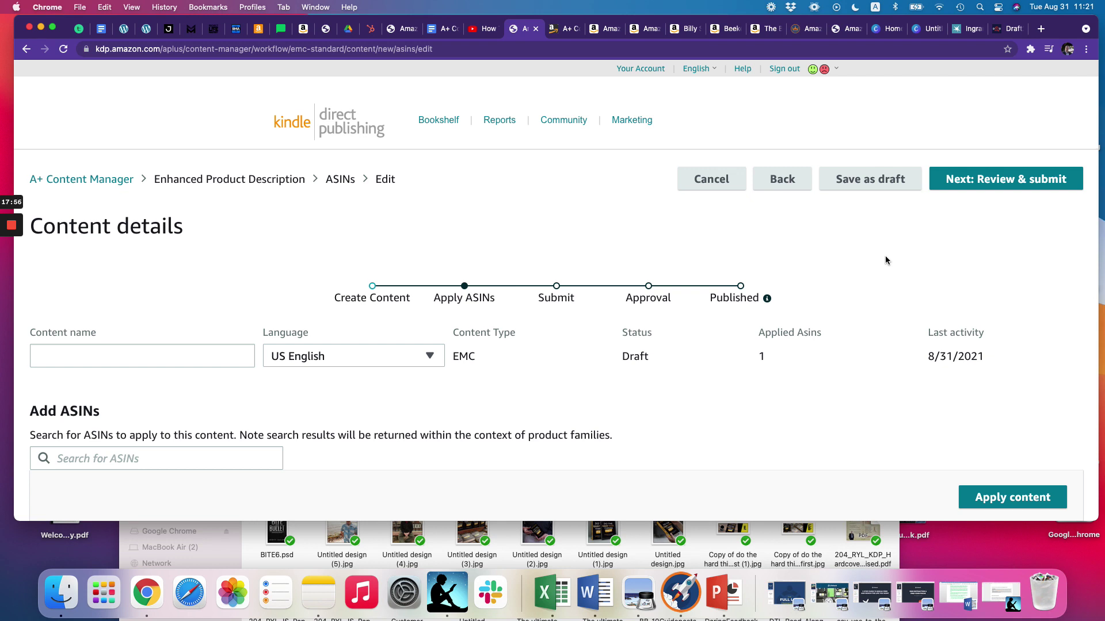
scroll(884, 260, "down", 1)
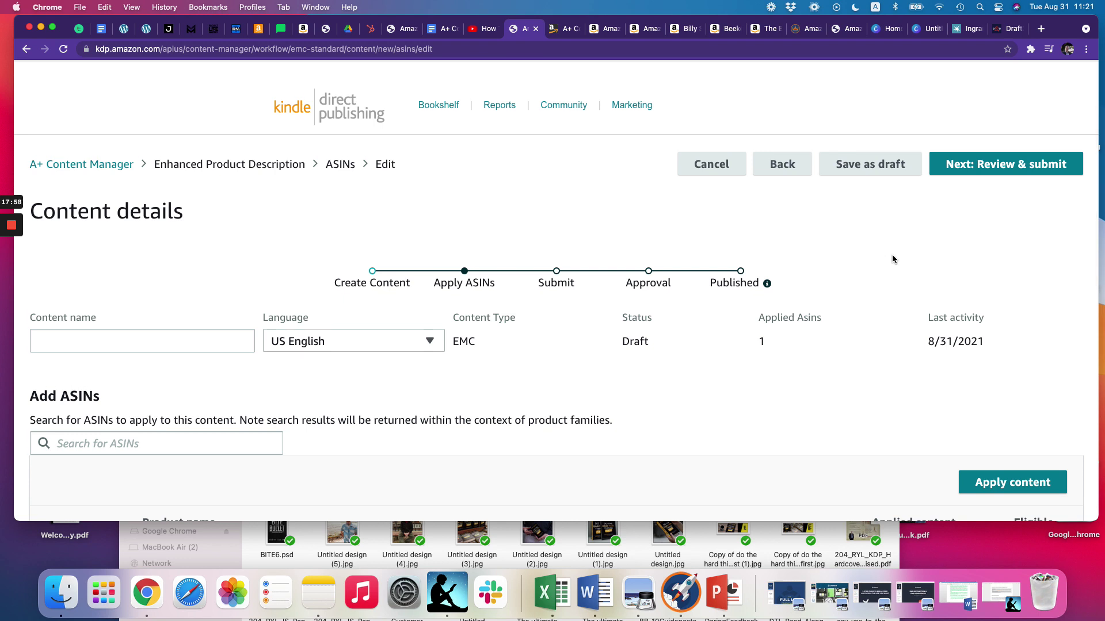
scroll(891, 259, "down", 3)
scroll(892, 259, "up", 5)
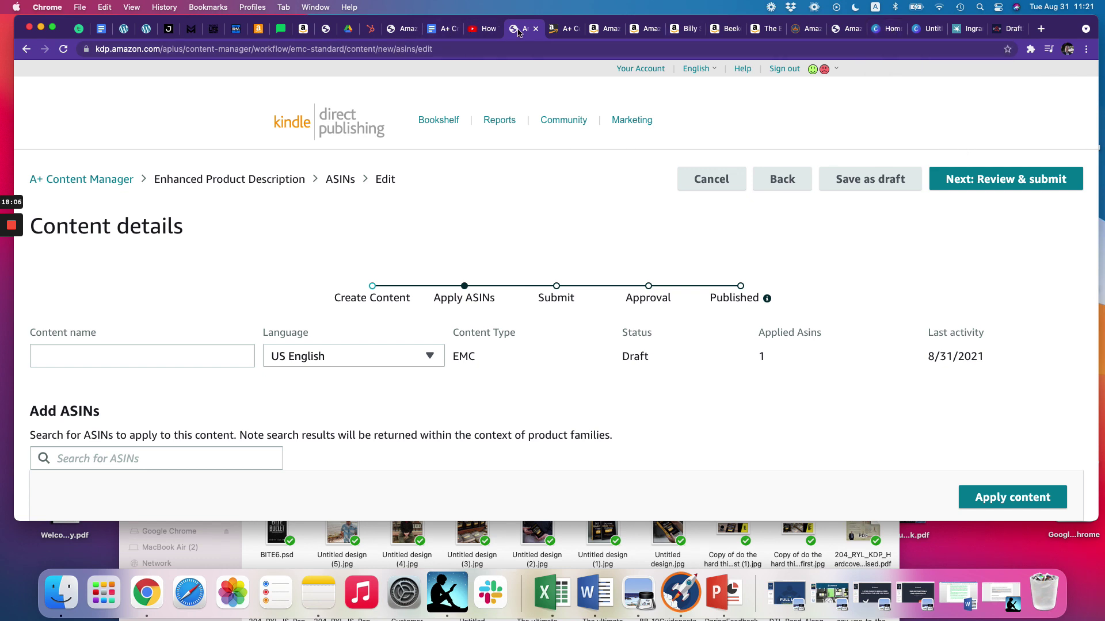
Step: Open the US English DTHTF (Do Hard Things First) content from the A+ Content Manager list and review its content details and approval progress
left_click(398, 29)
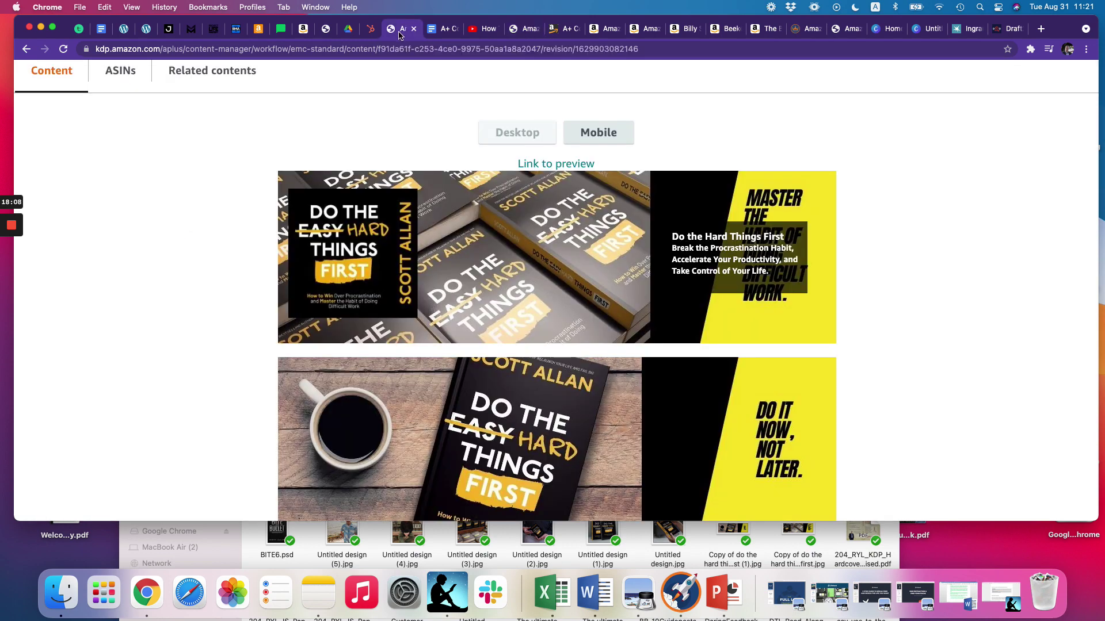
left_click(26, 49)
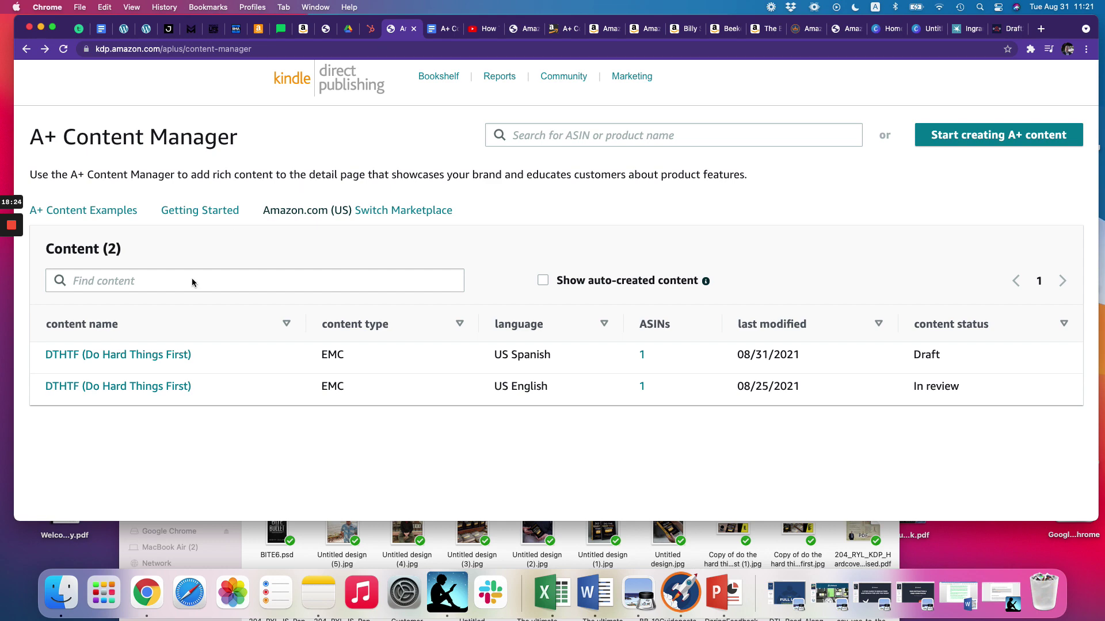
left_click(111, 387)
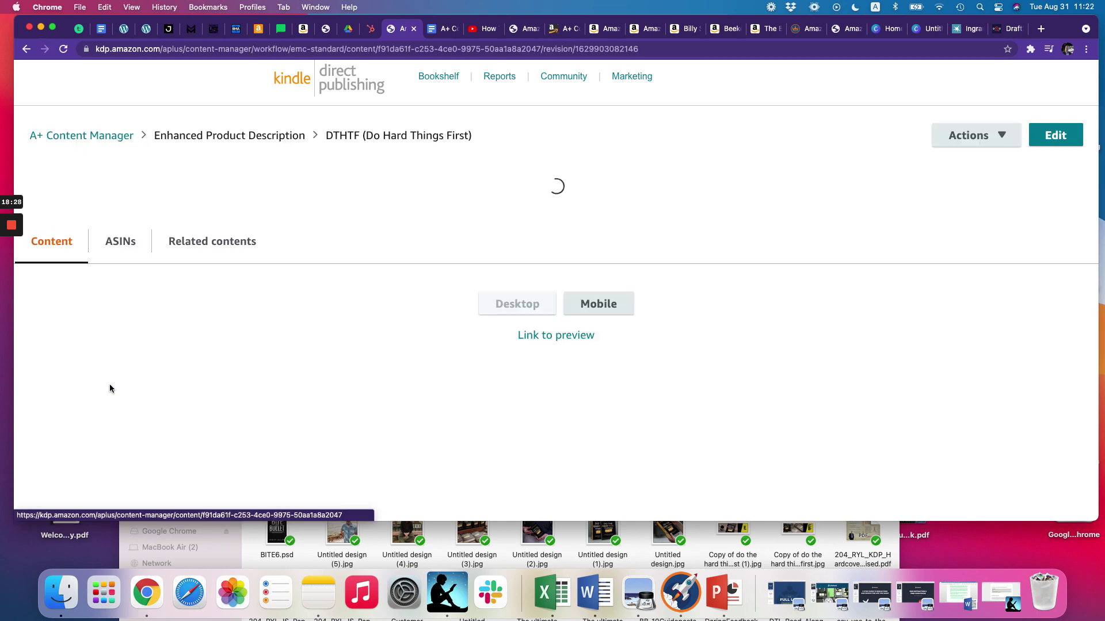
scroll(719, 198, "down", 5)
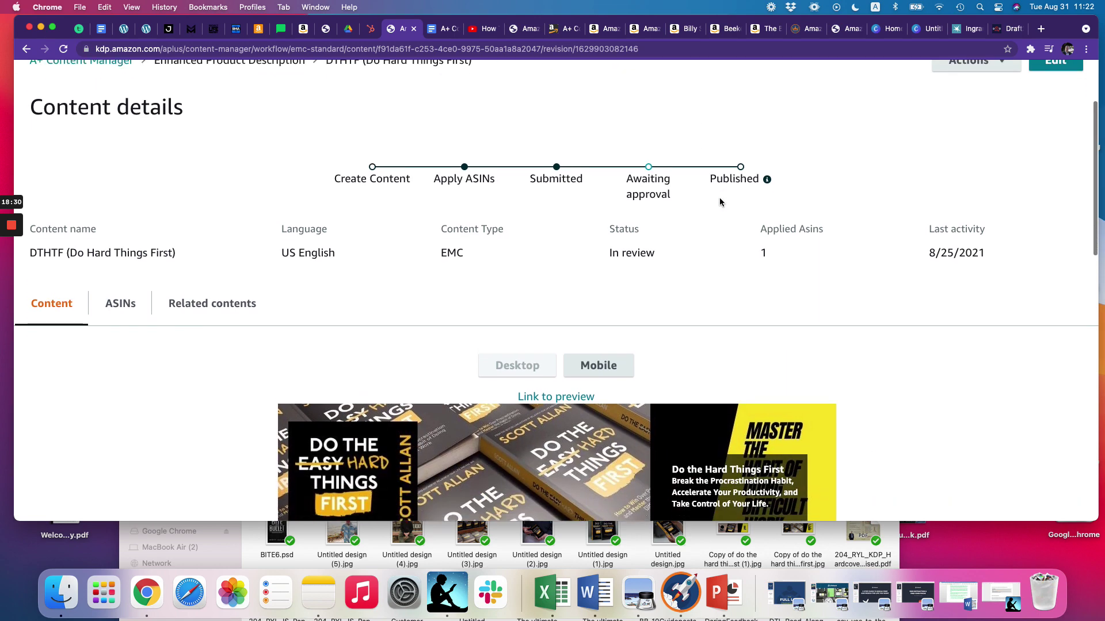
scroll(183, 284, "up", 2)
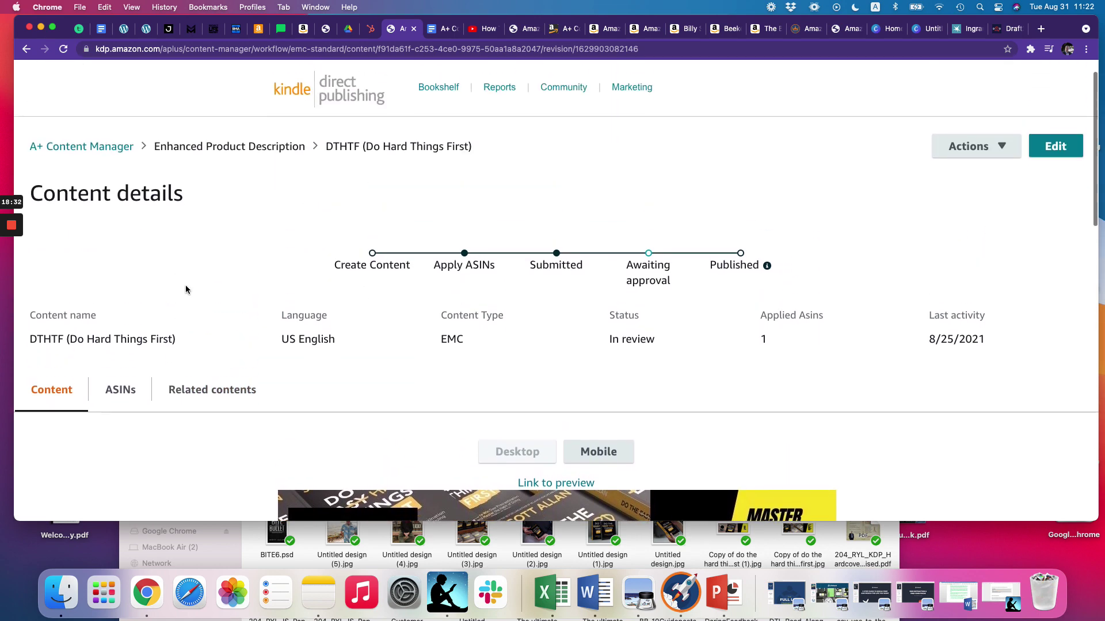
scroll(192, 286, "down", 5)
scroll(216, 281, "up", 6)
scroll(217, 284, "down", 2)
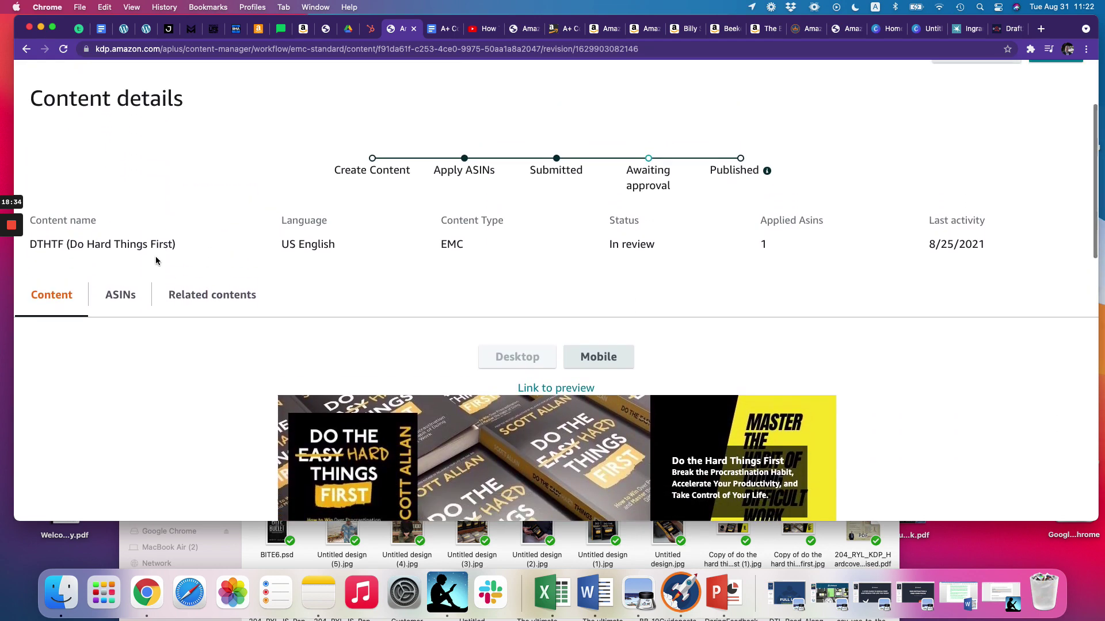
Step: Review the ASINs applied to the US English DTHTF content and their publishing status
left_click(118, 283)
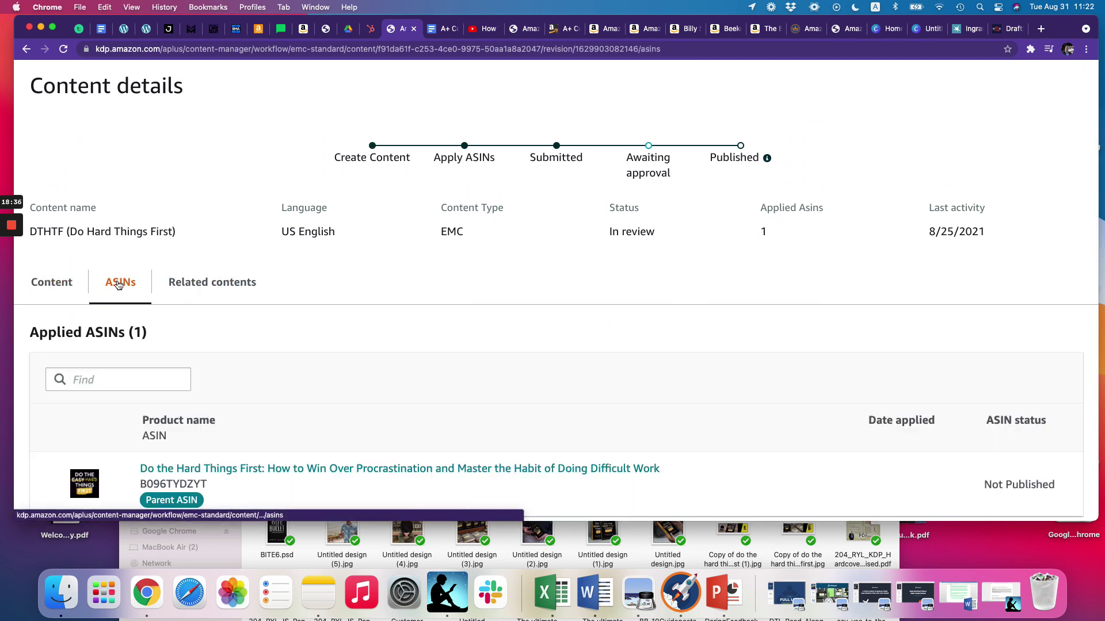
scroll(239, 287, "down", 4)
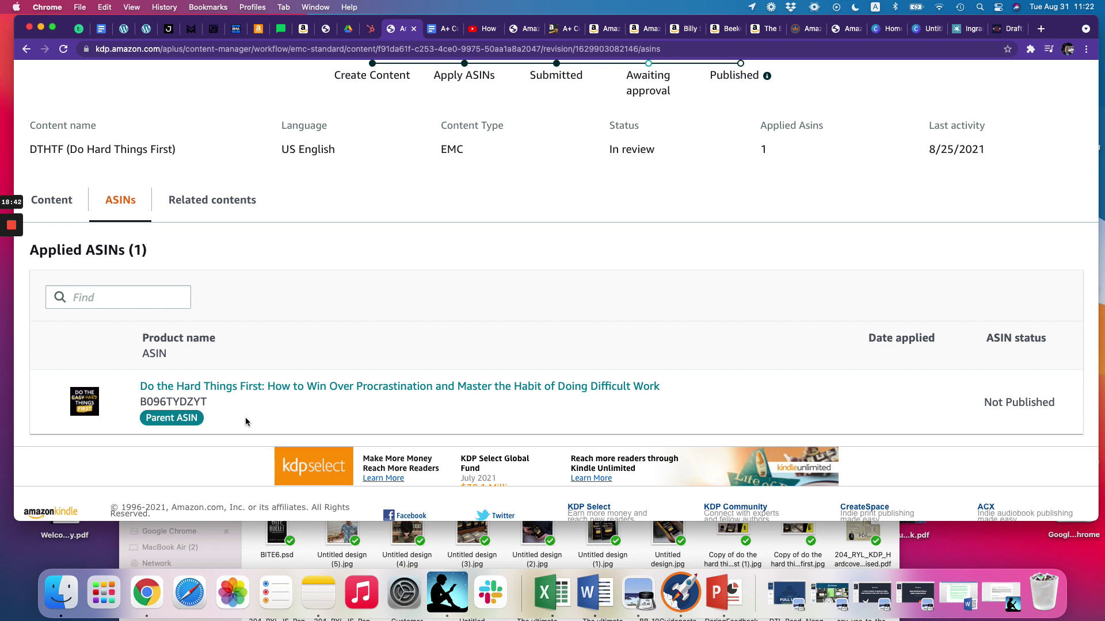
scroll(966, 361, "down", 1)
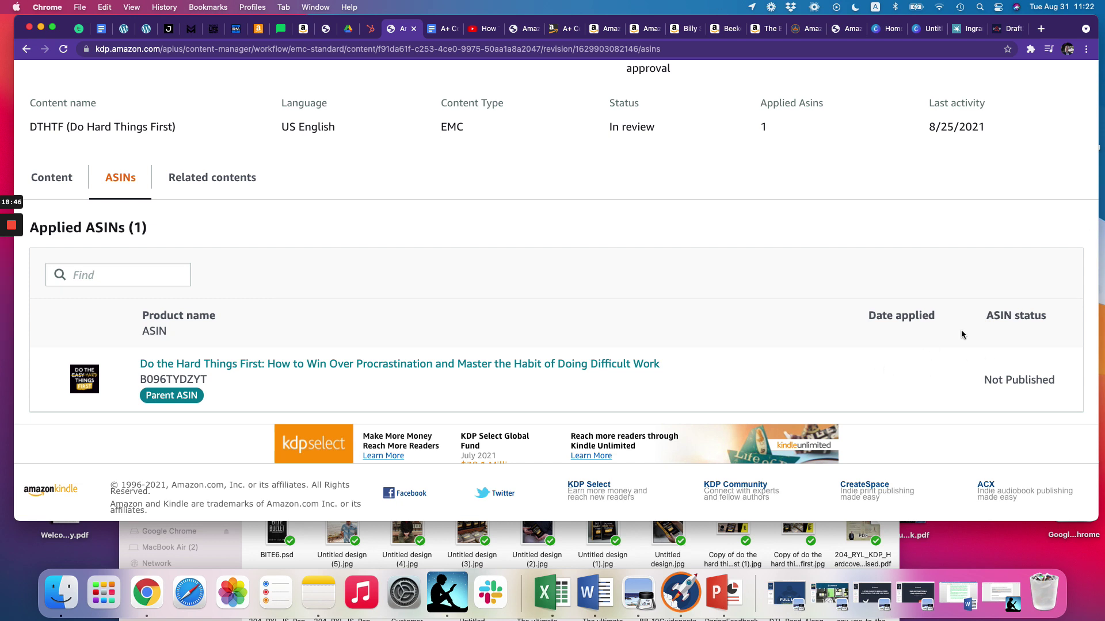
Step: Review the related language variations of the DTHTF content and view the options for creating another variation without creating one
left_click(220, 181)
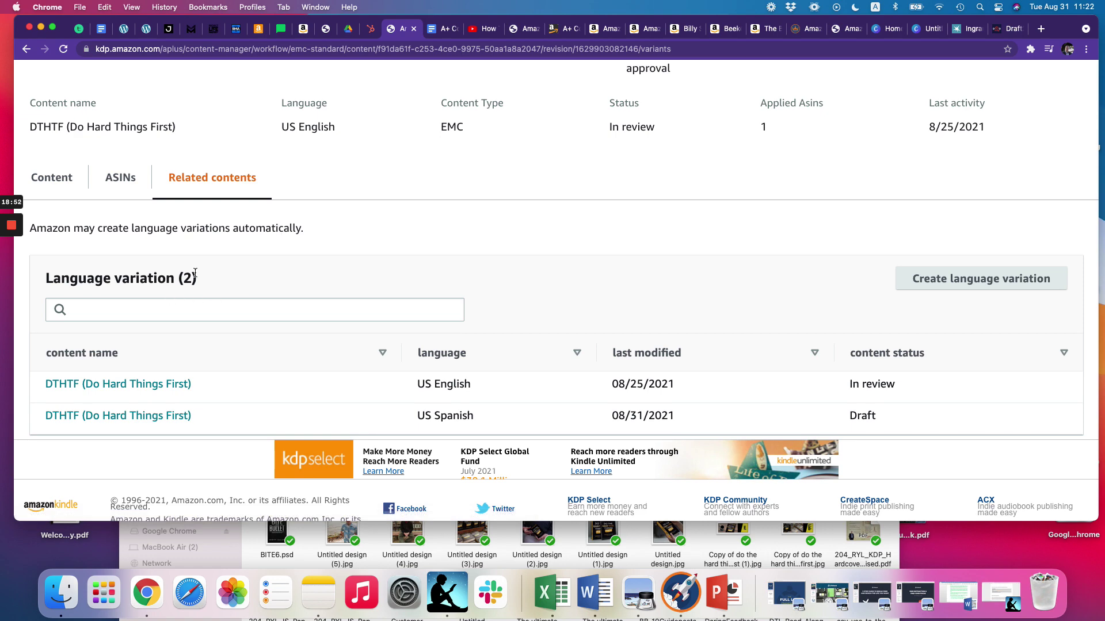
left_click(993, 280)
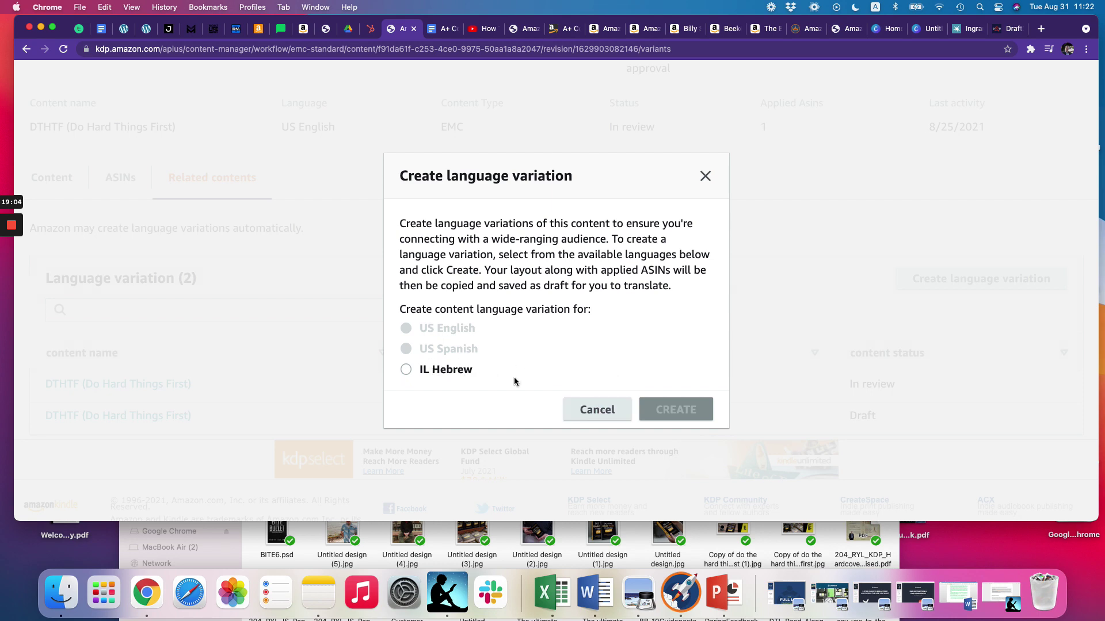
left_click(598, 409)
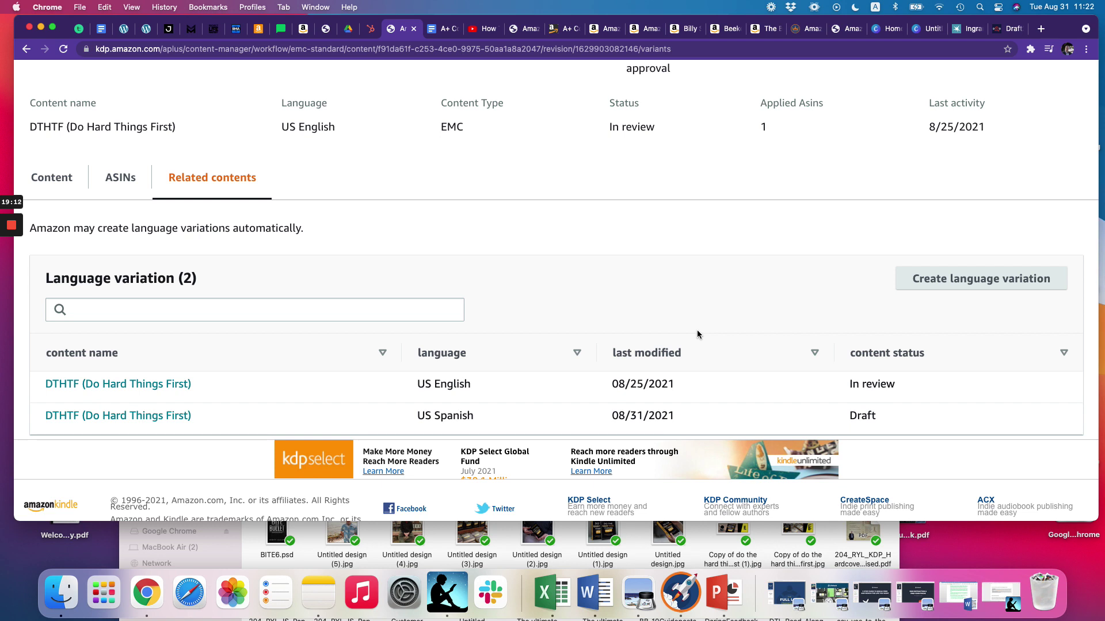
scroll(602, 316, "down", 1)
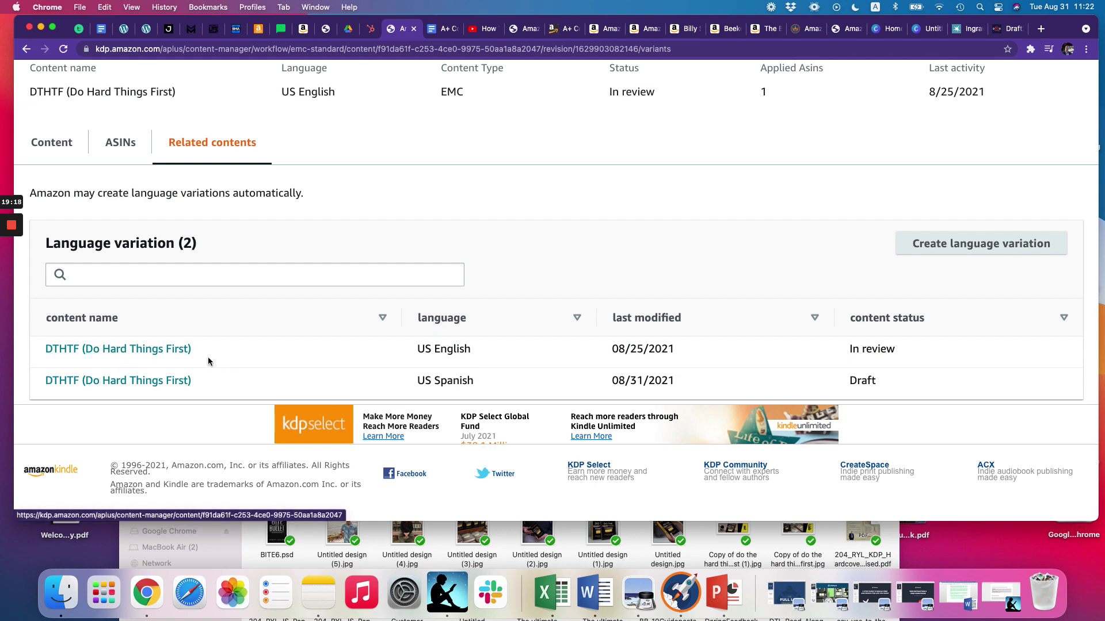
scroll(365, 347, "down", 1)
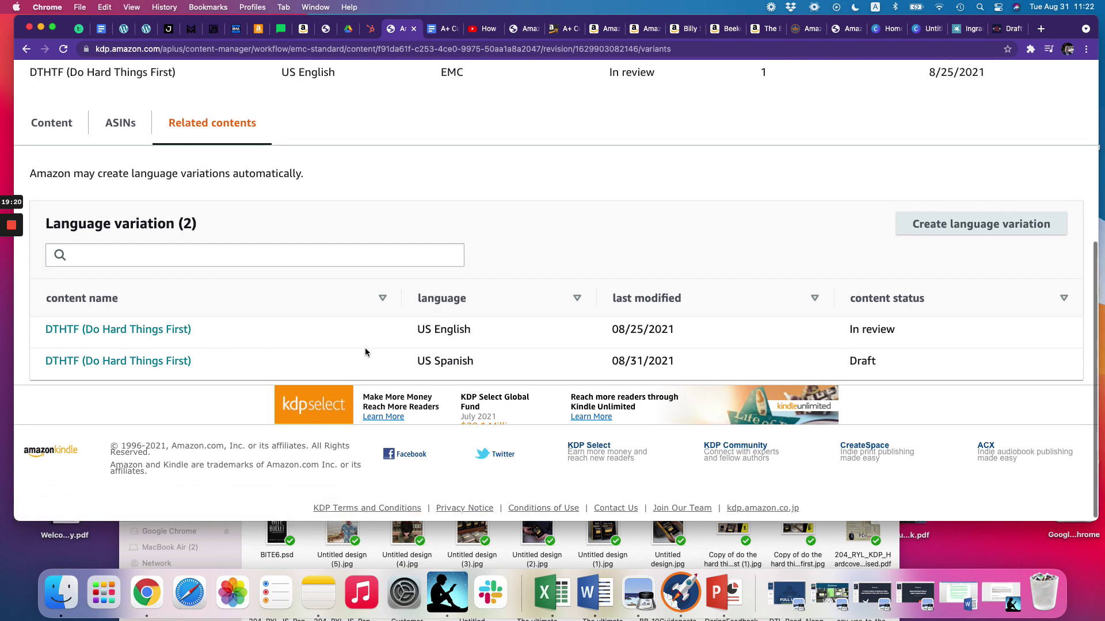
scroll(489, 334, "up", 5)
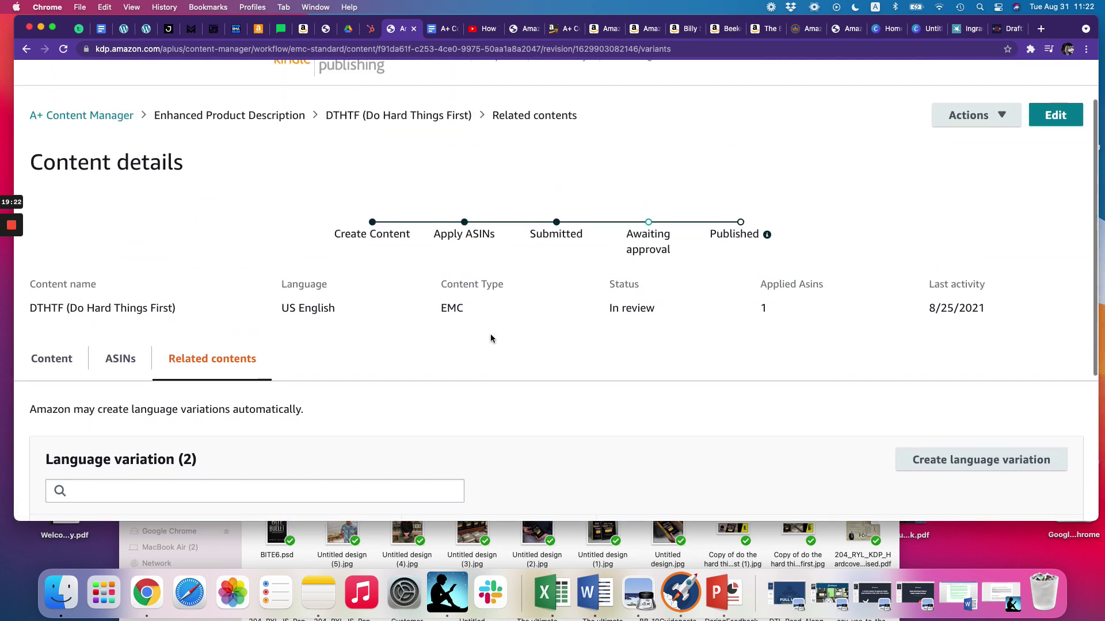
scroll(489, 340, "down", 2)
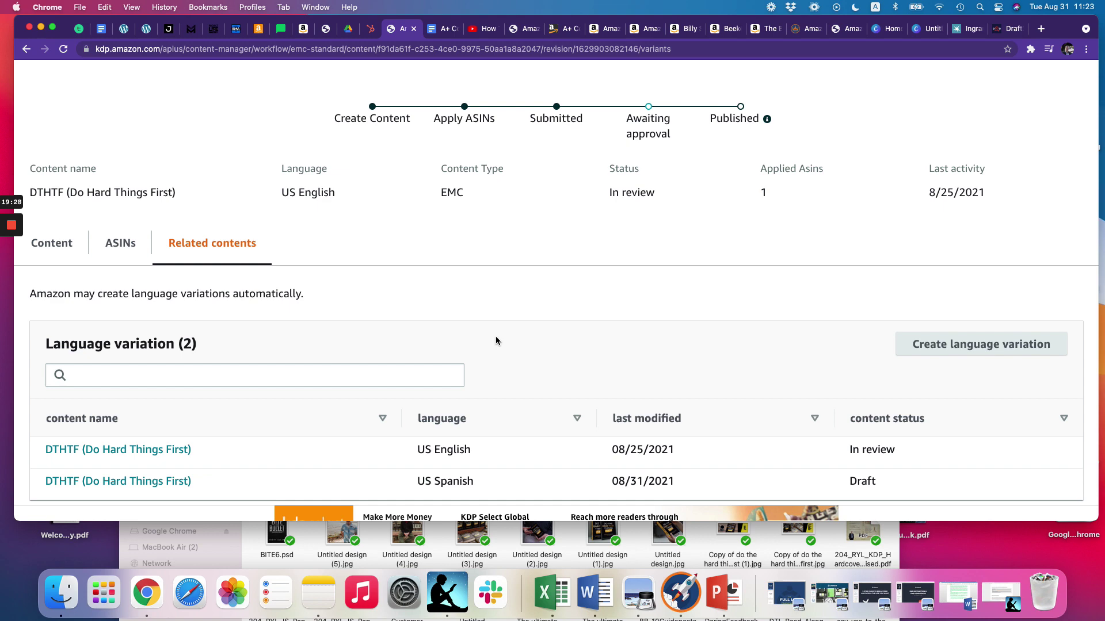
Step: Return to the DTHTF content's module preview and look over its banner images
left_click(51, 248)
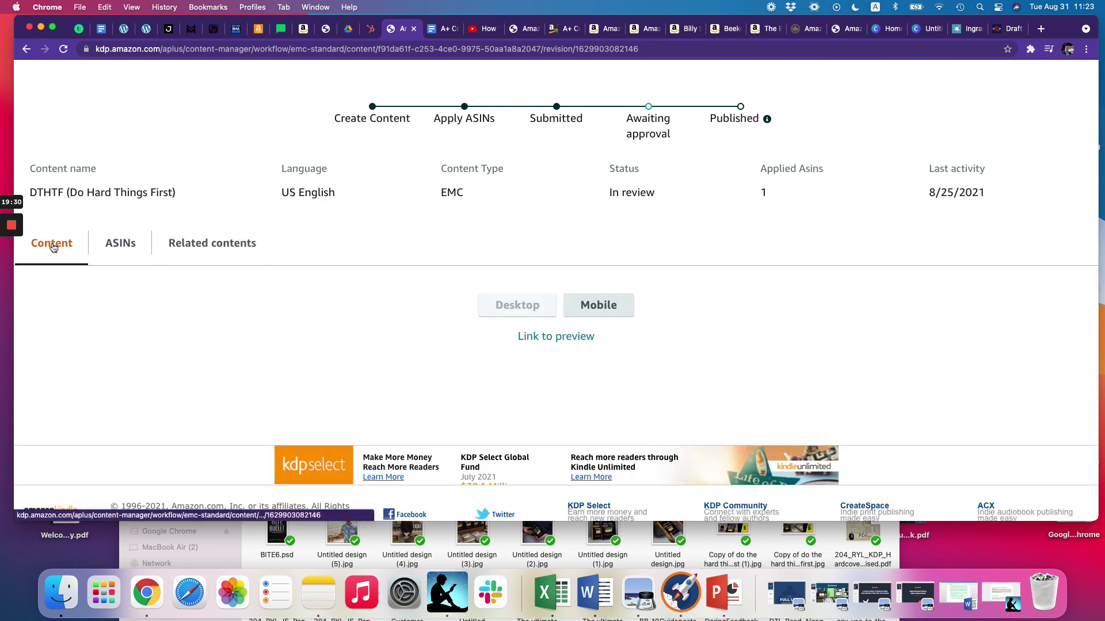
scroll(713, 261, "down", 2)
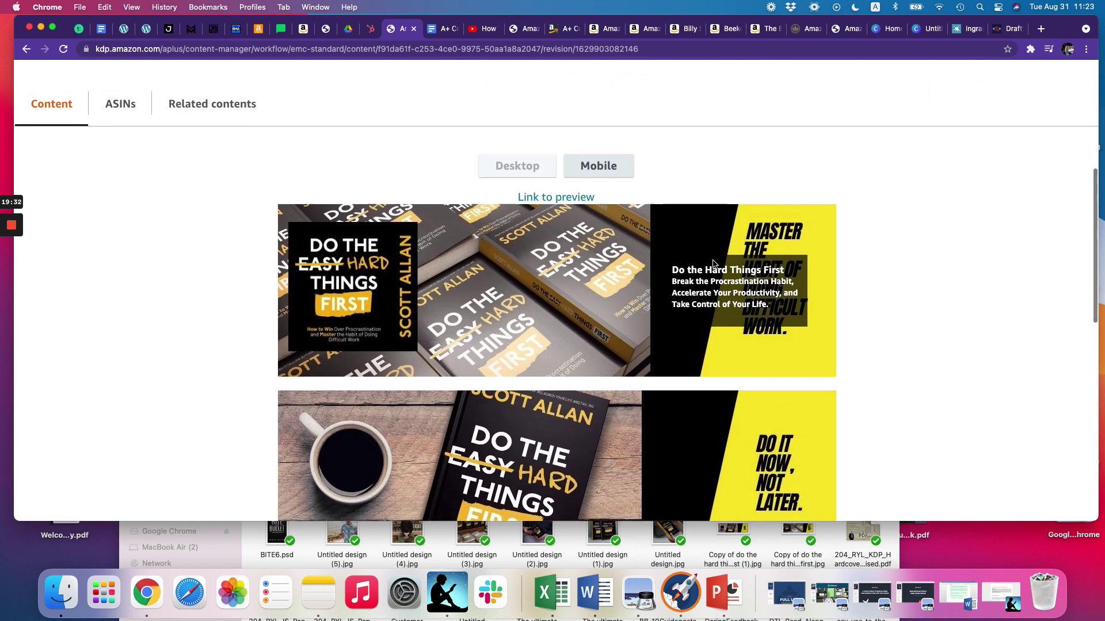
scroll(633, 218, "up", 7)
Step: Switch to the open Amazon product page showing the astronaut-themed From the Publisher section
left_click(644, 29)
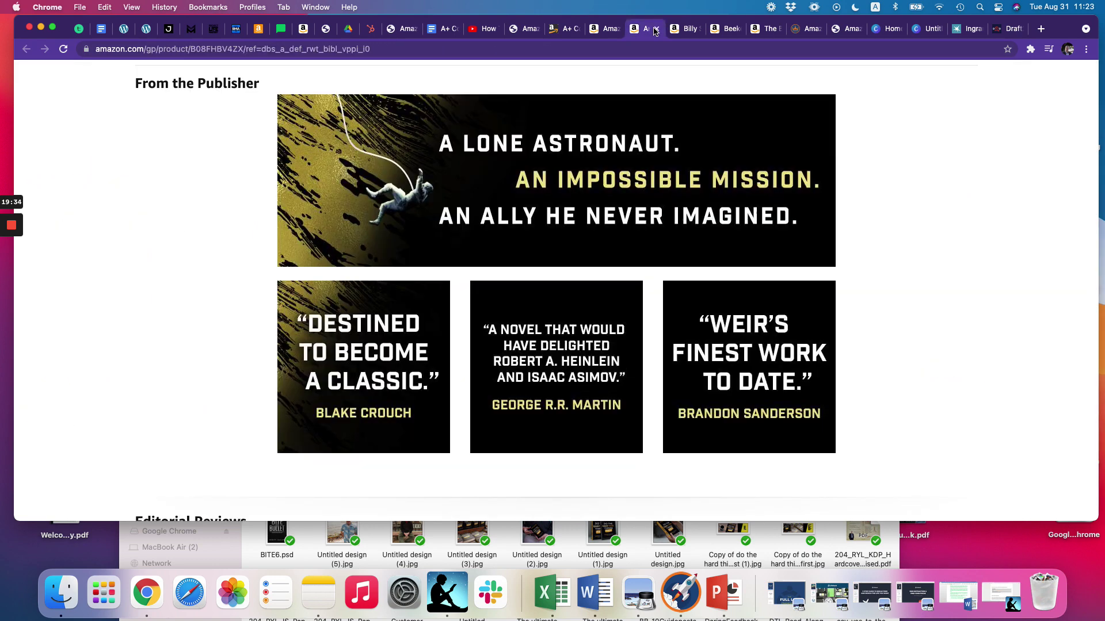